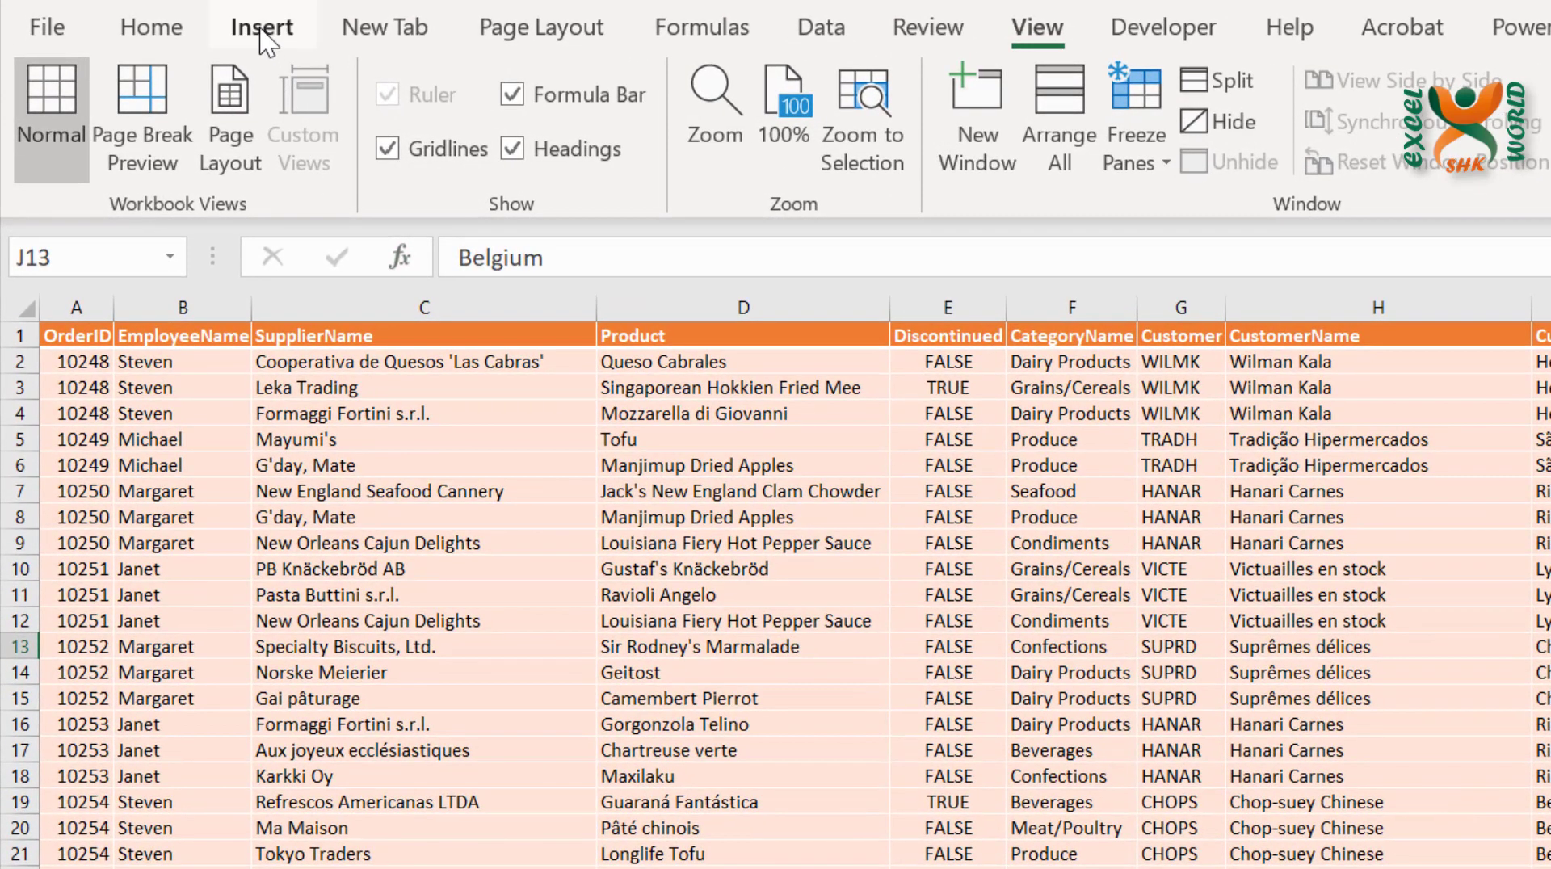
Create a PivotTable from the tbOrderDetails table on a new worksheet
left_click(179, 61)
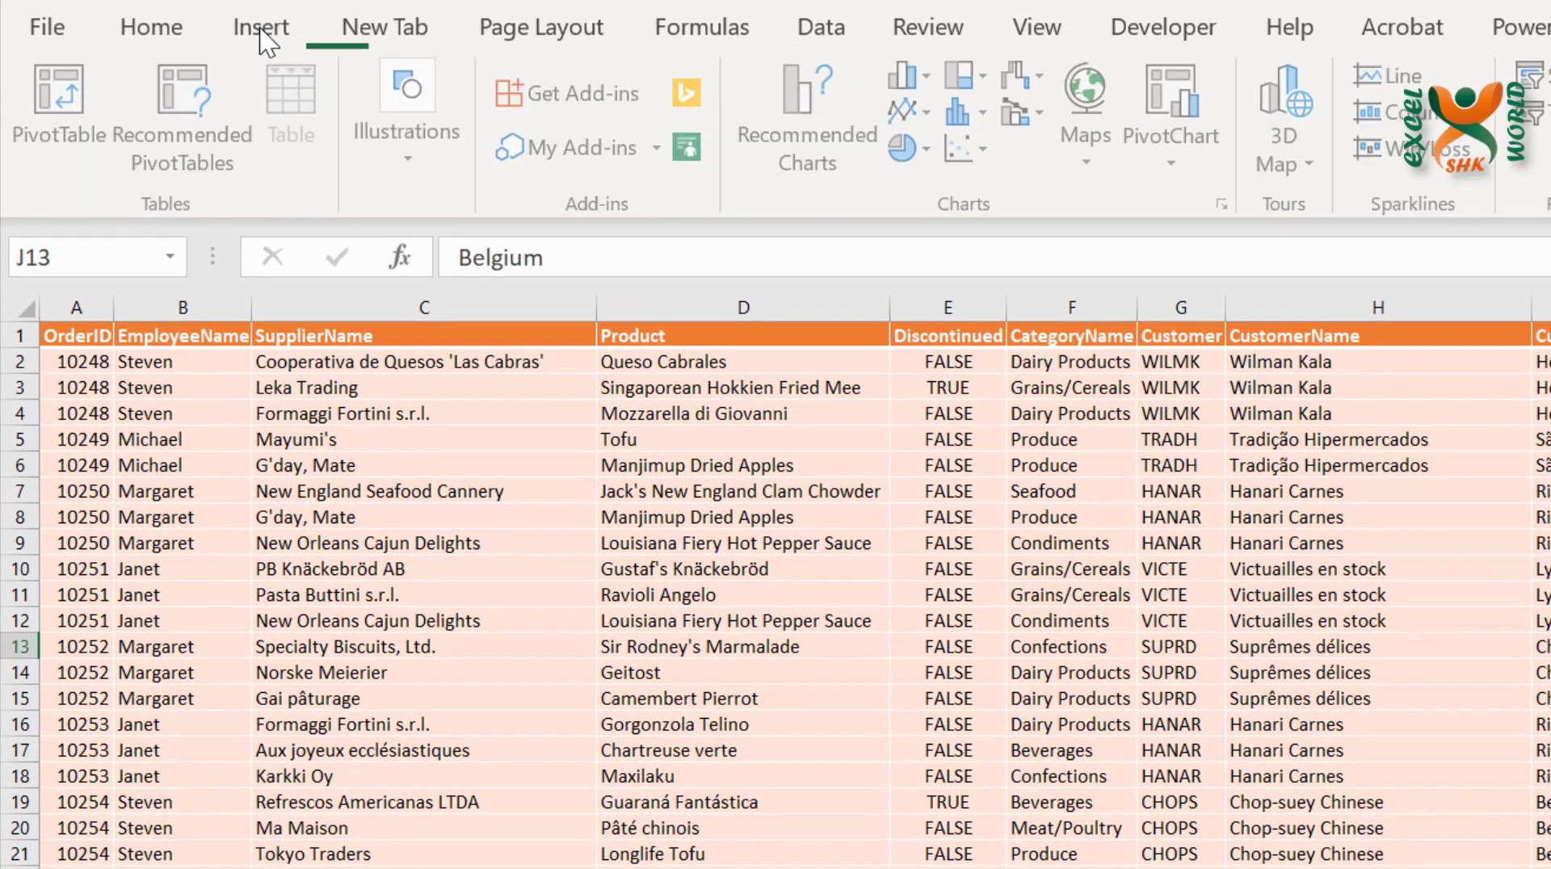
left_click(39, 134)
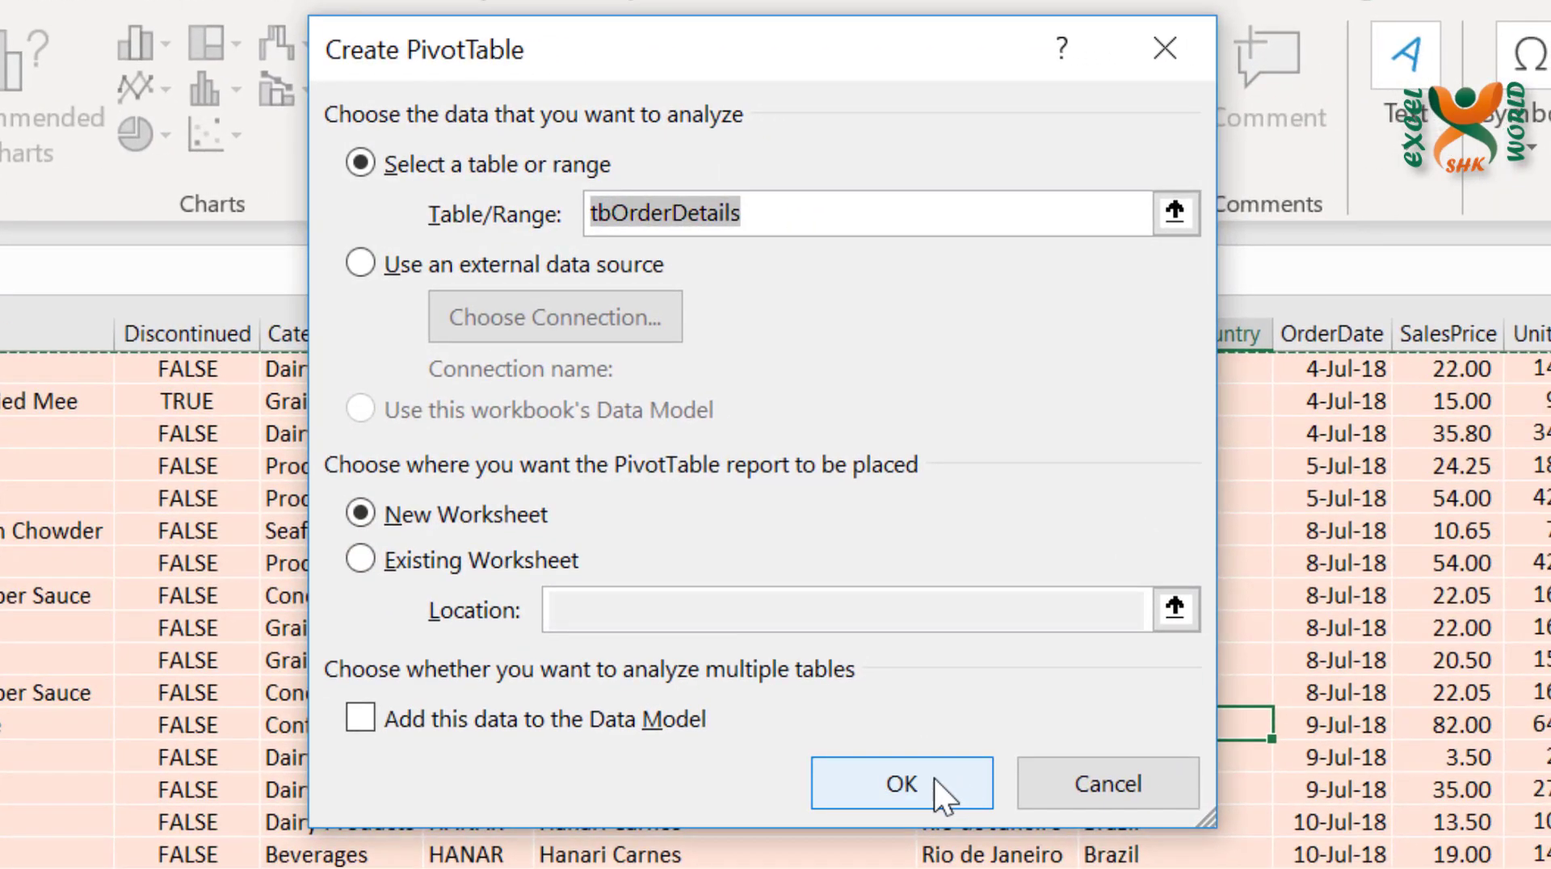
left_click(1086, 759)
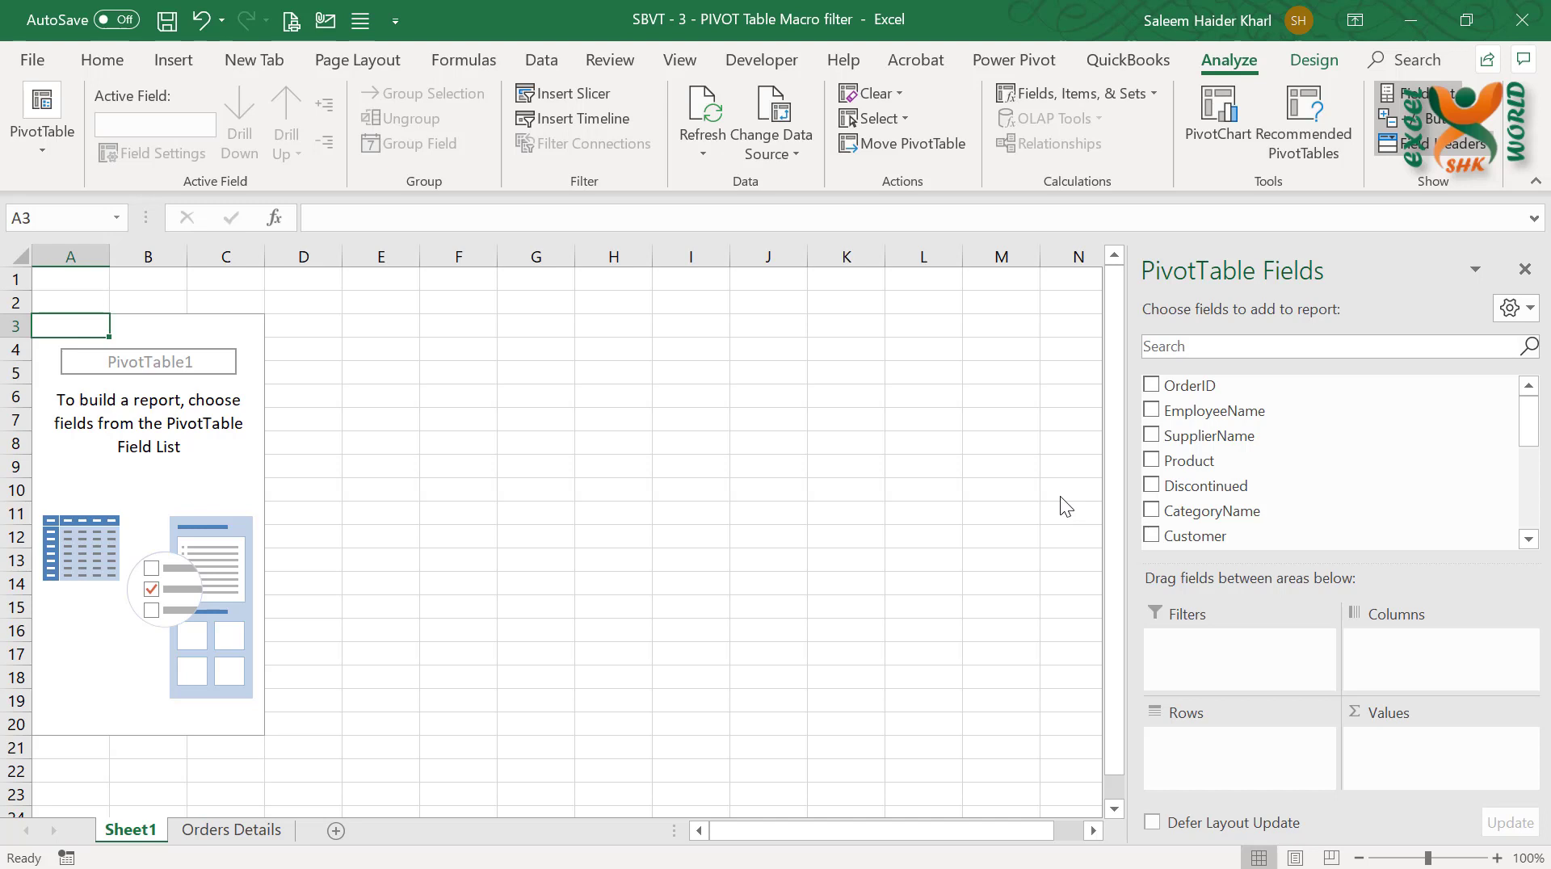
Add OrderDate to the PivotTable's rows and NetSalesRevenue to its values
scroll(1382, 464, "down", 3)
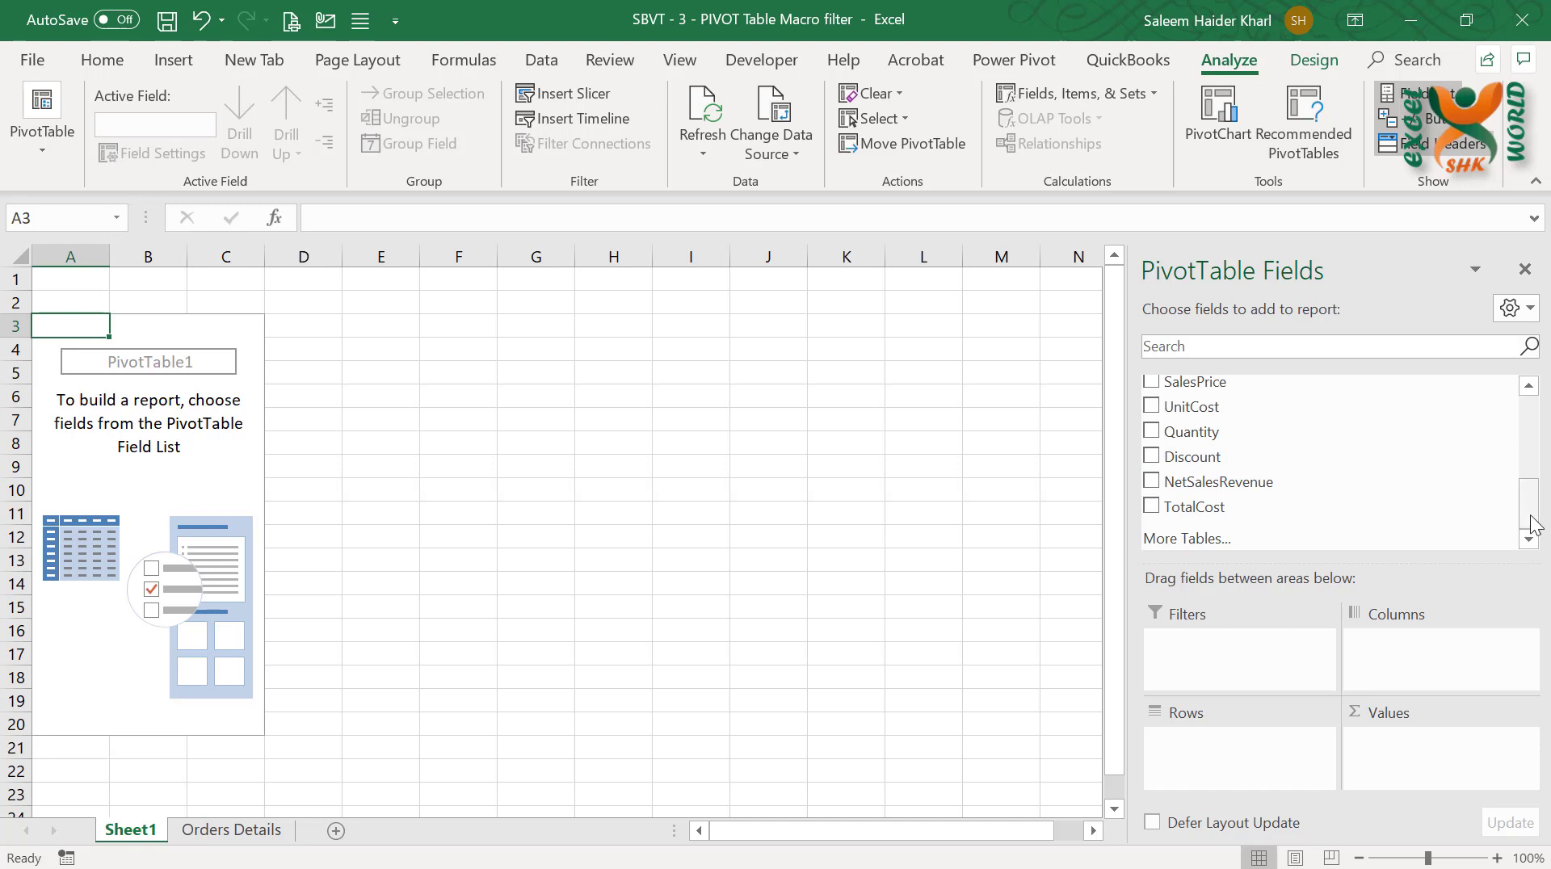
mouse_move(1528, 525)
left_mouse_down()
mouse_move(1535, 481)
mouse_move(1534, 497)
left_mouse_up()
scroll(1530, 499, "down", 1)
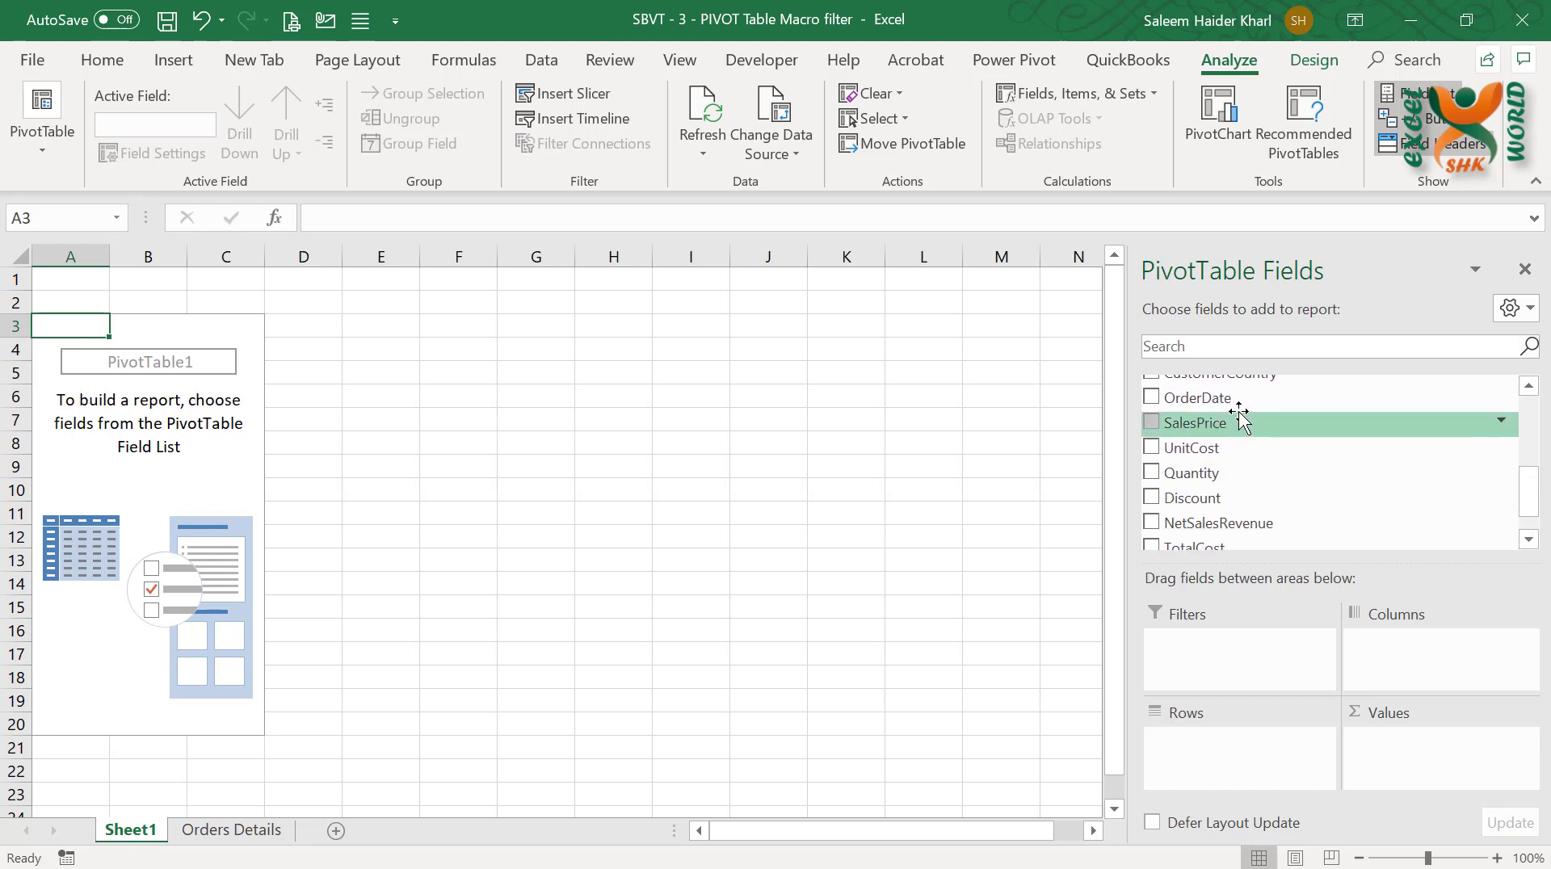
left_click_drag(1195, 384, 1244, 748)
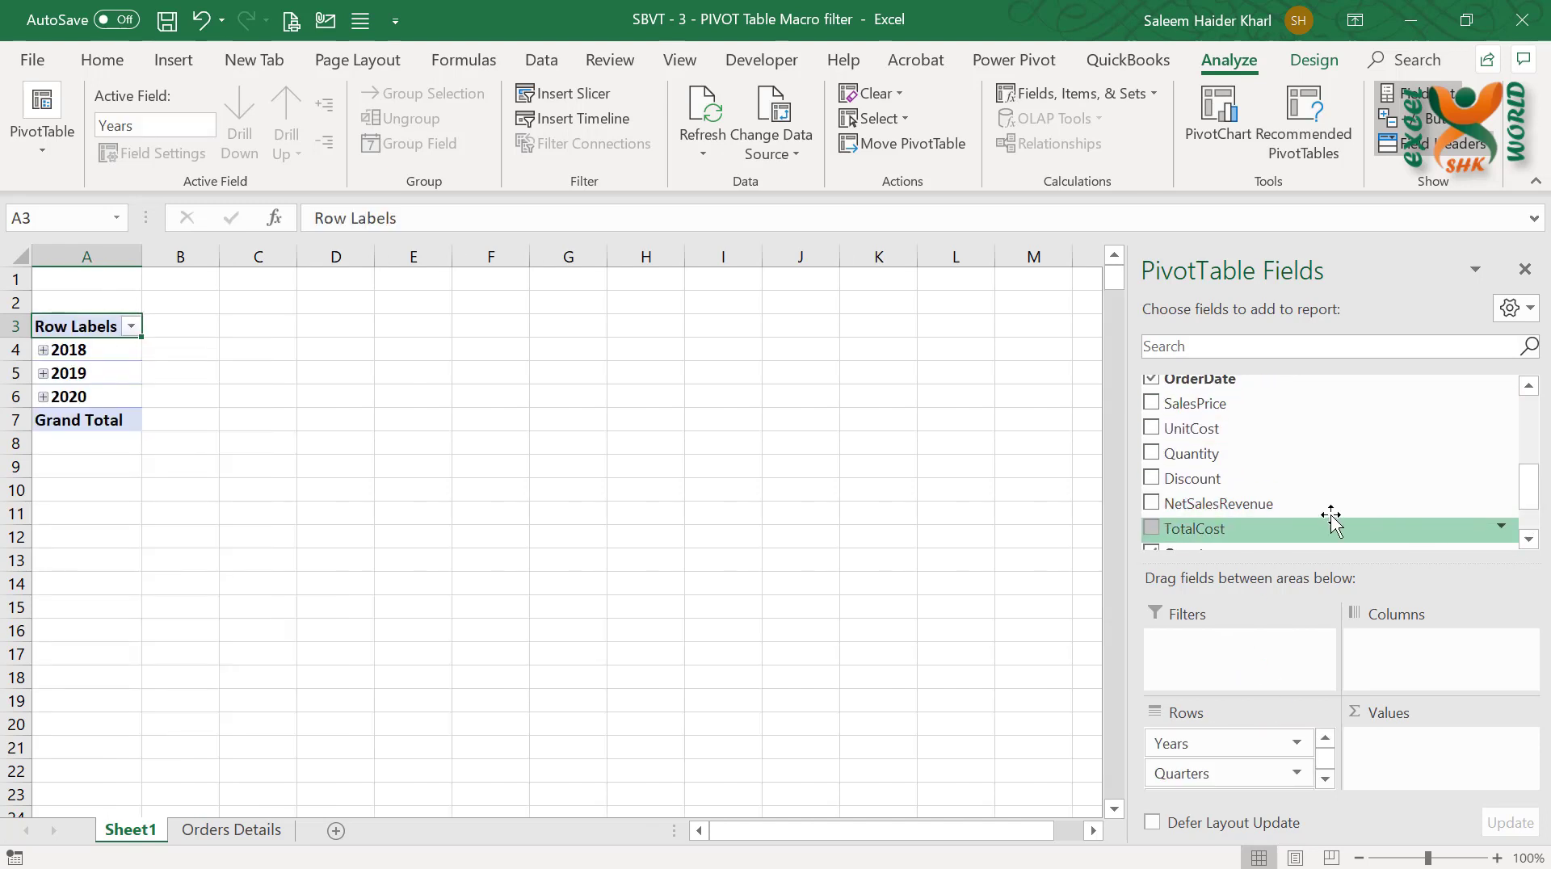
left_click_drag(1292, 504, 1416, 763)
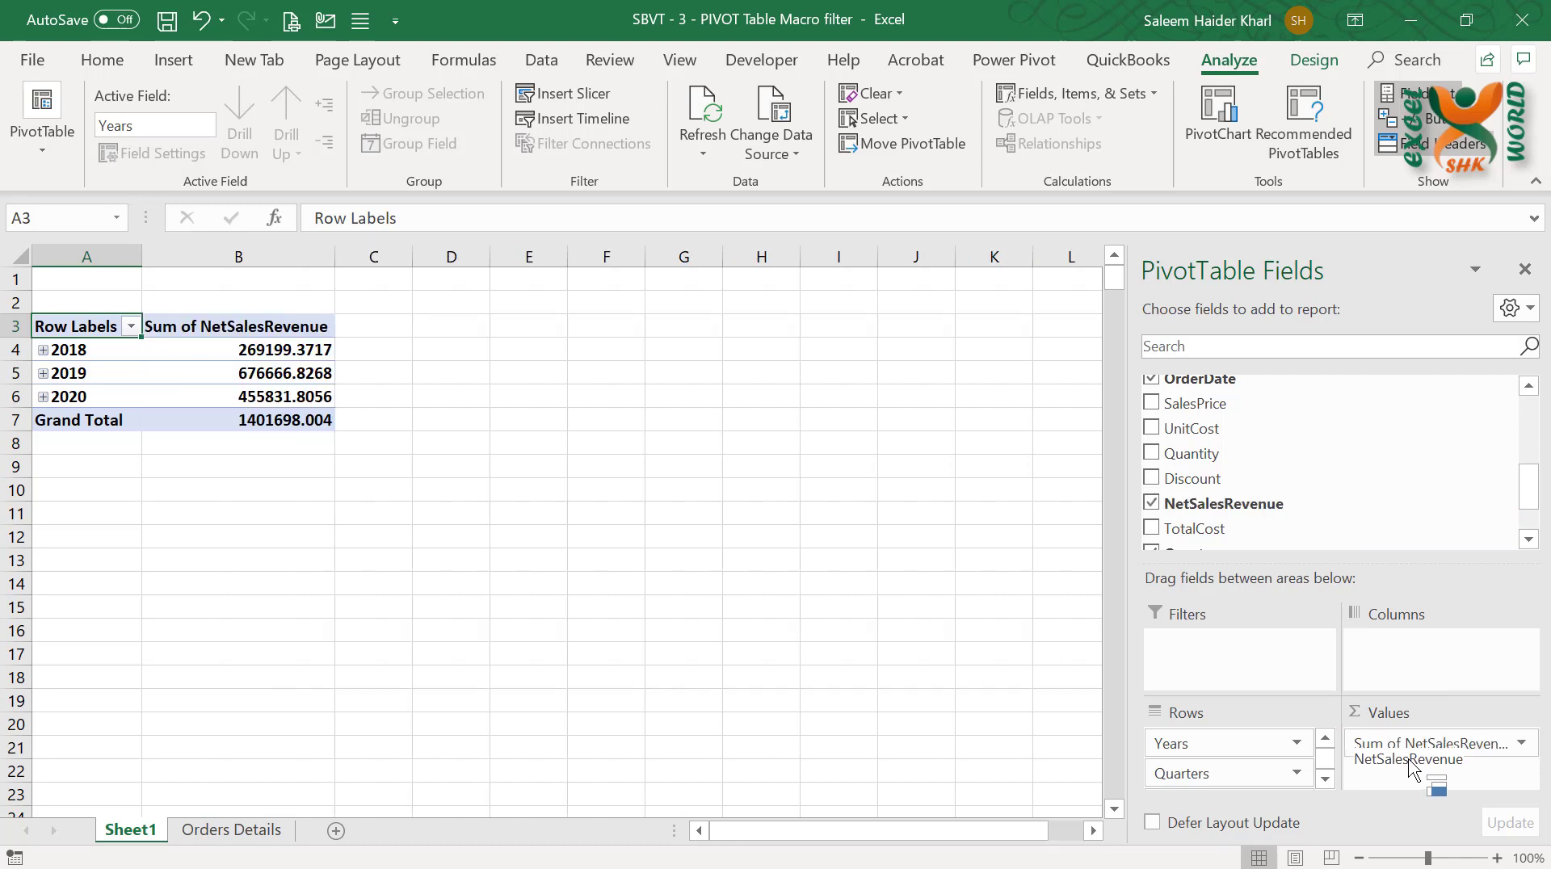
Format column B with thousands separators and no decimals, and ungroup the order dates in the PivotTable's rows
left_click(262, 256)
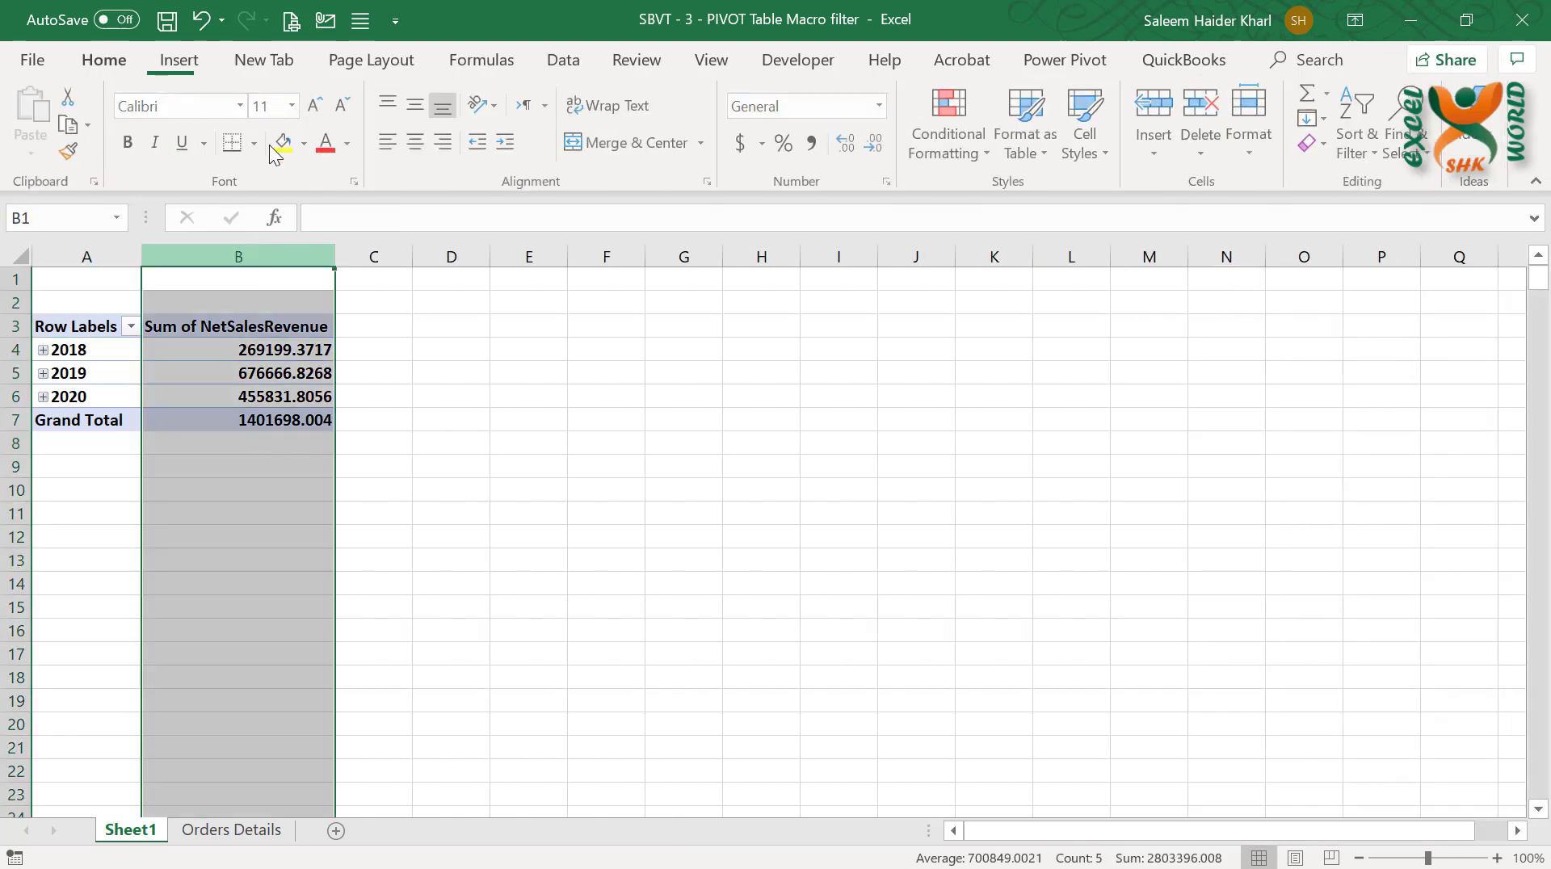
left_click(813, 143)
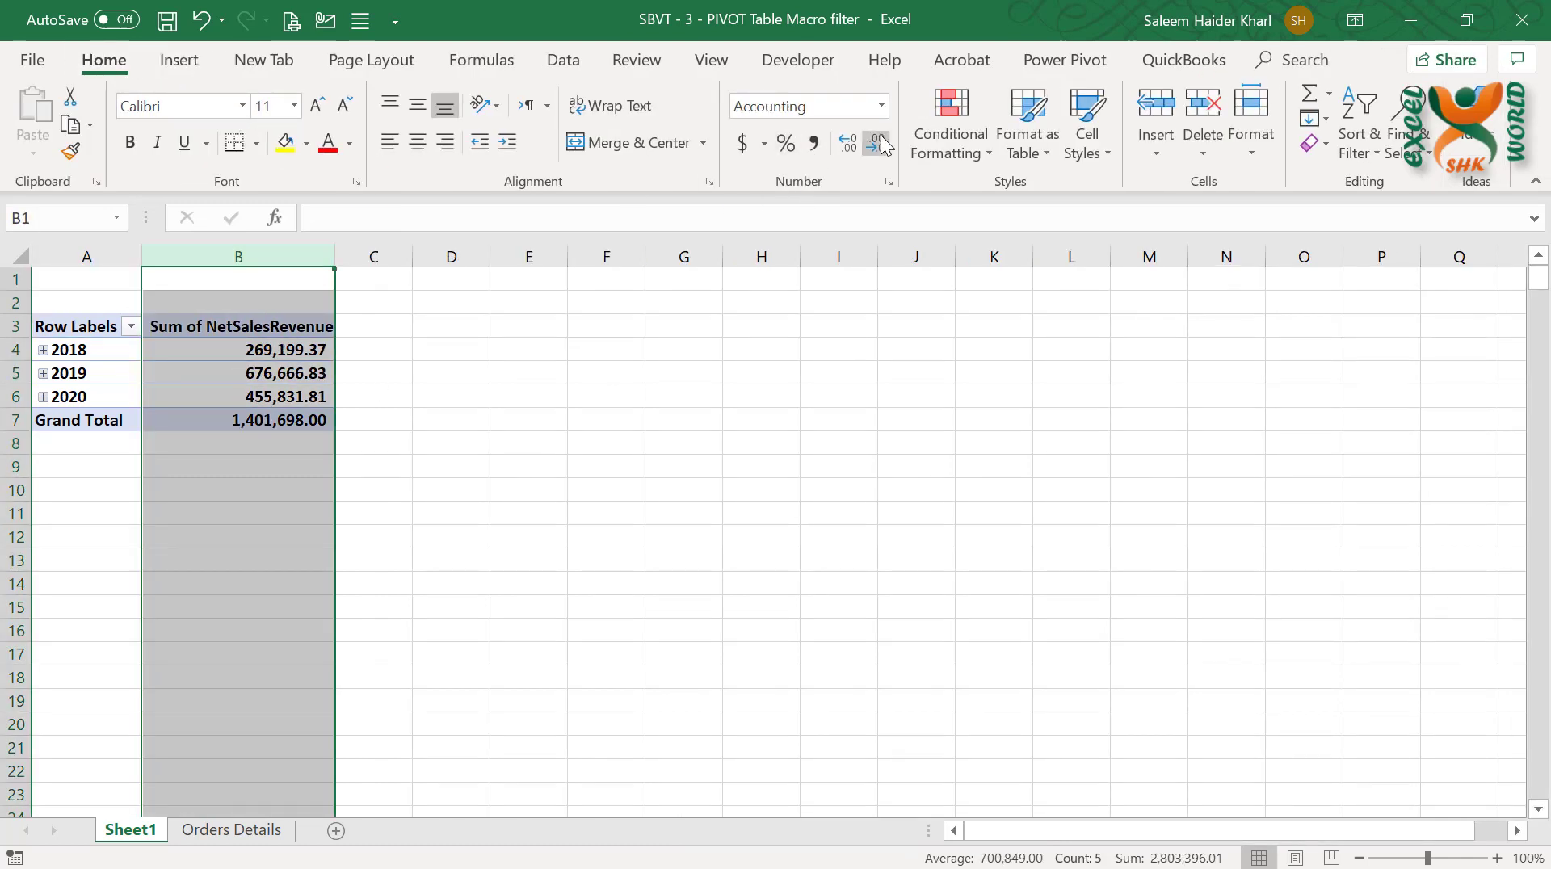
left_click(876, 143)
left_click(875, 143)
right_click(111, 376)
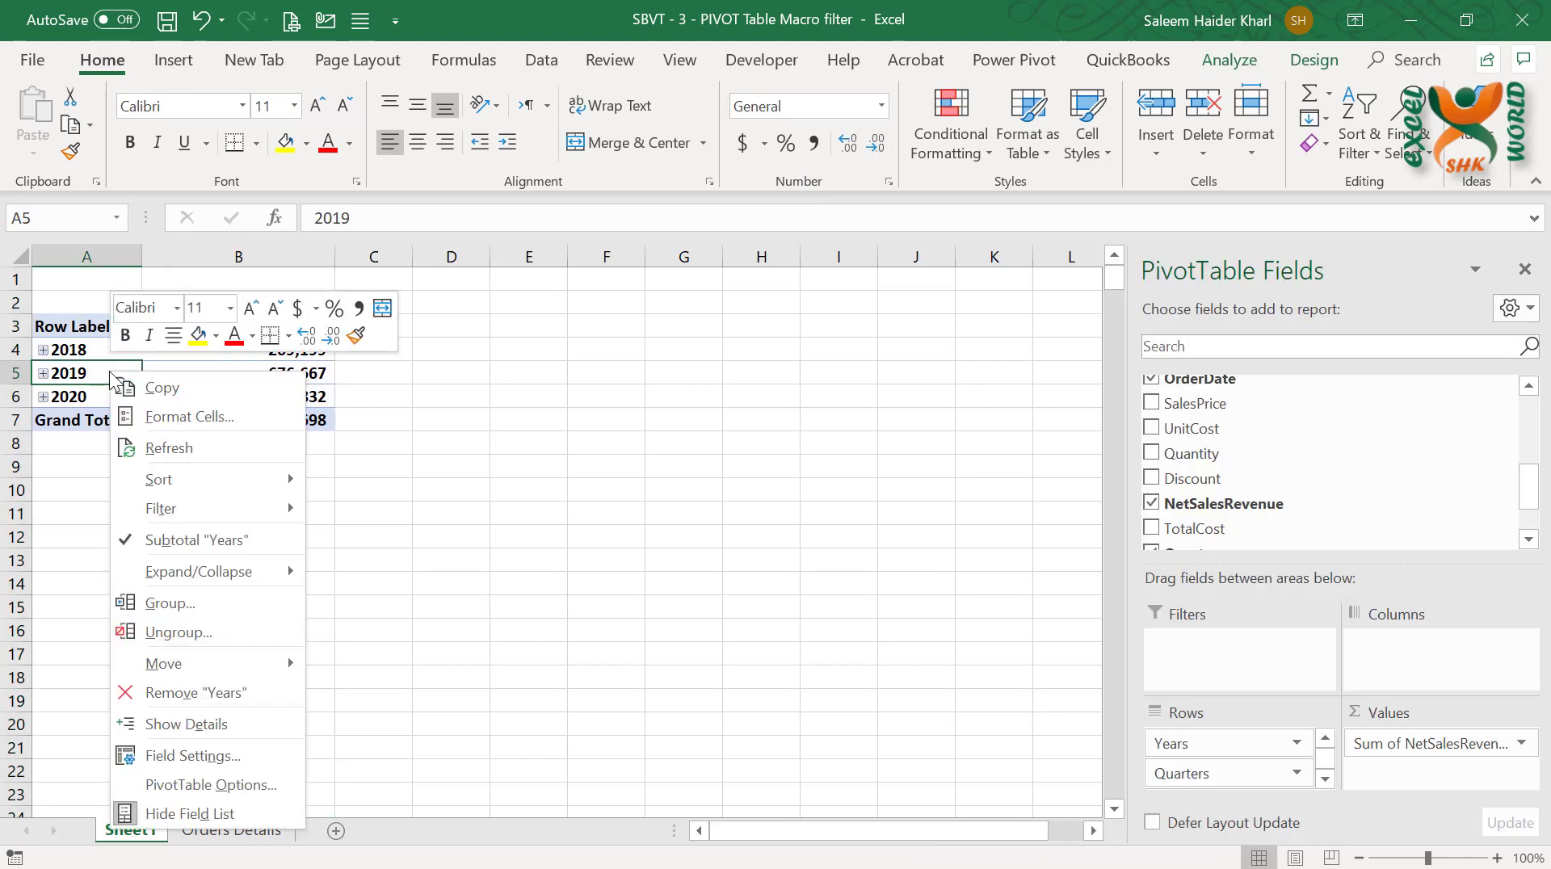
left_click(192, 628)
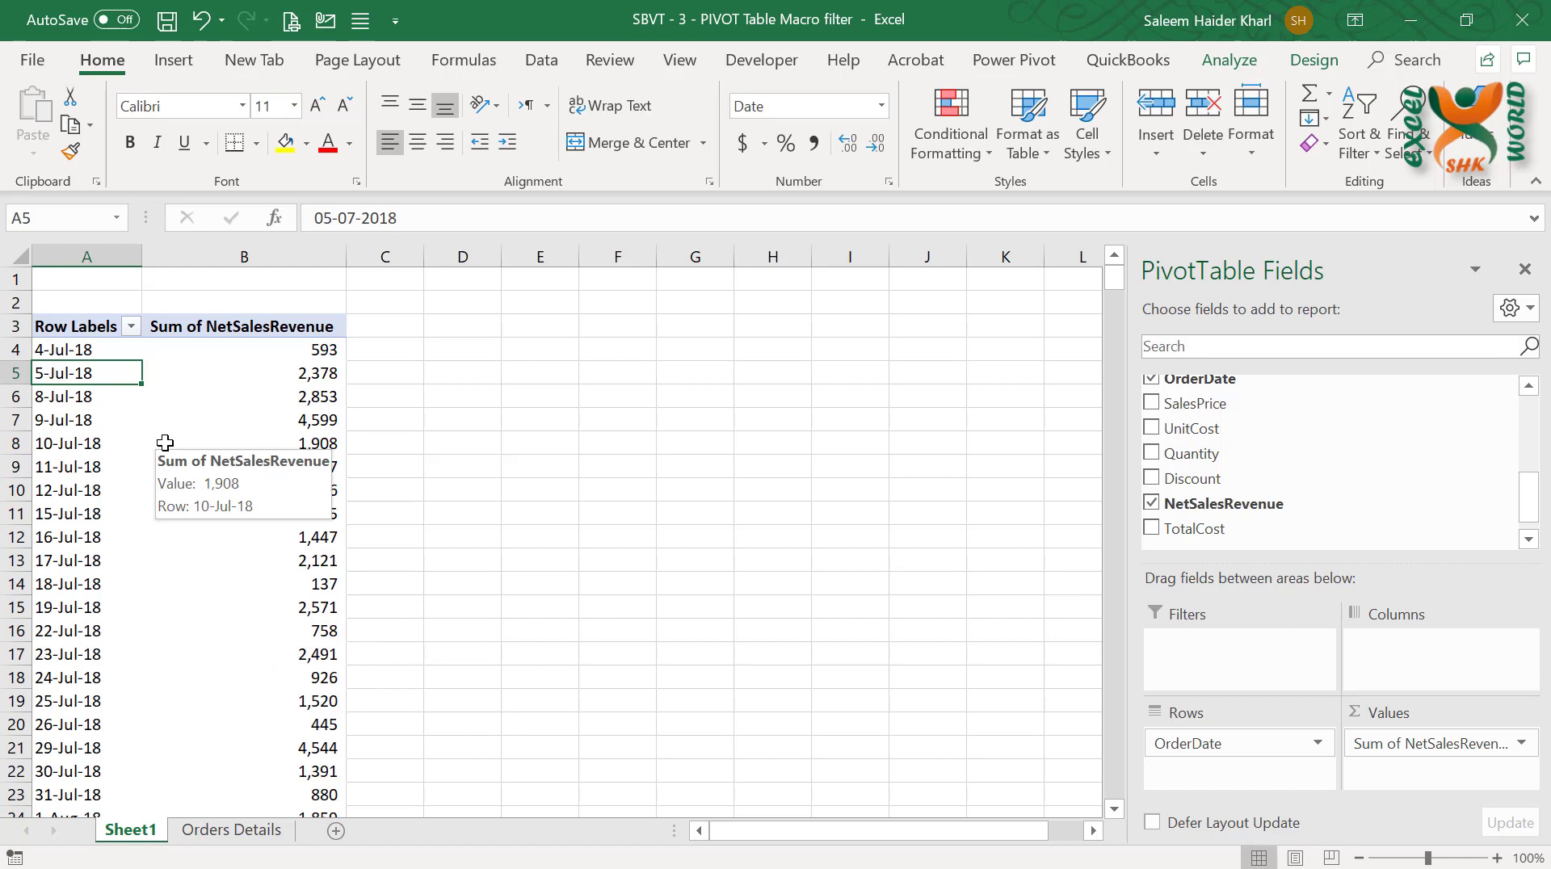
left_click(129, 332)
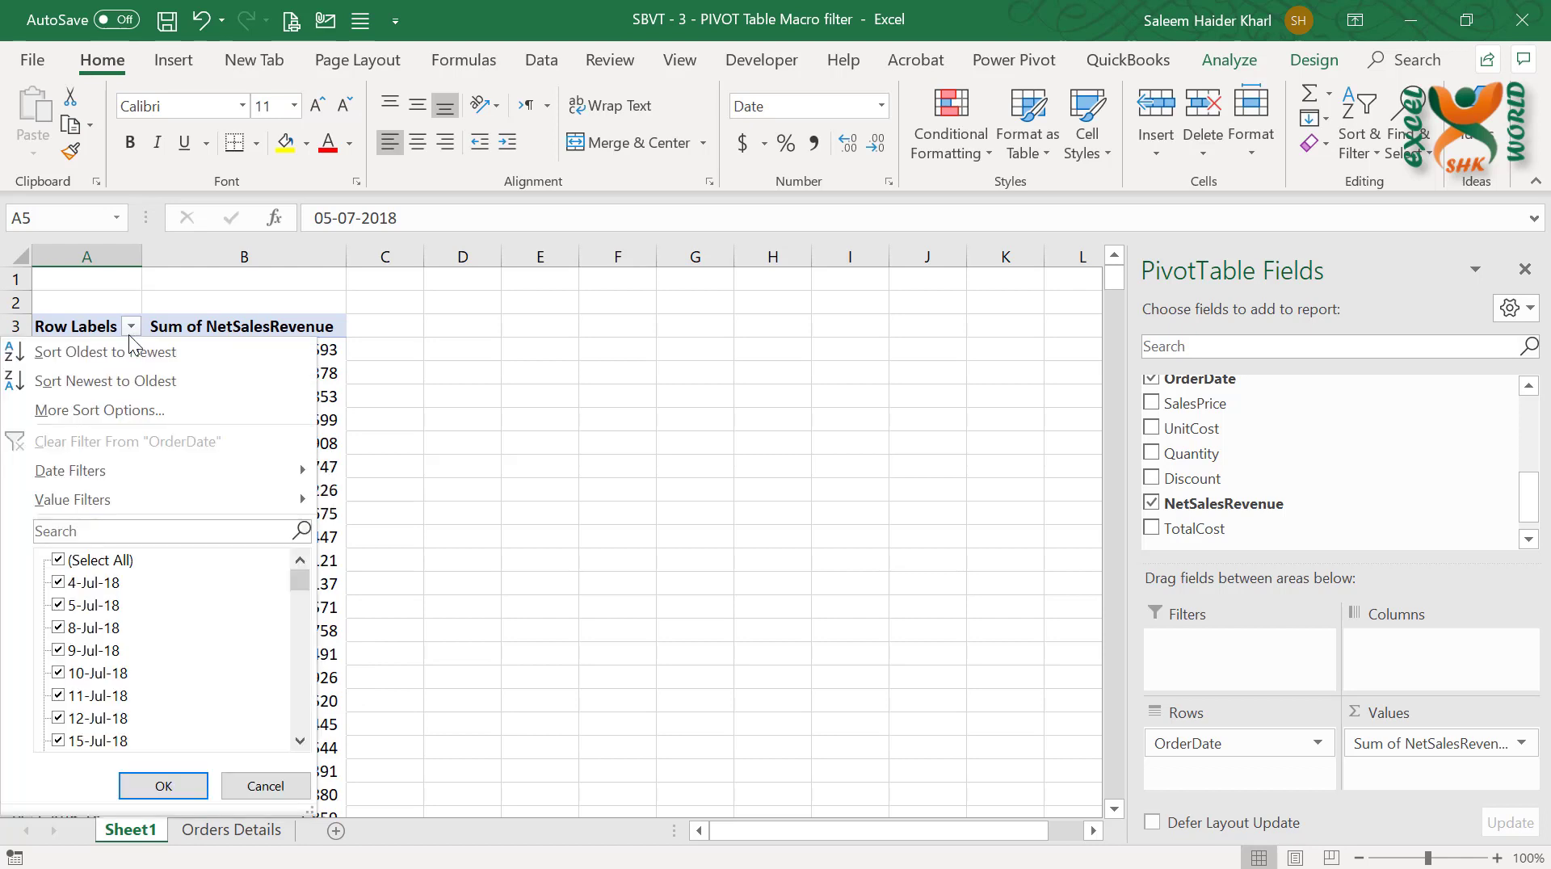
mouse_move(230, 466)
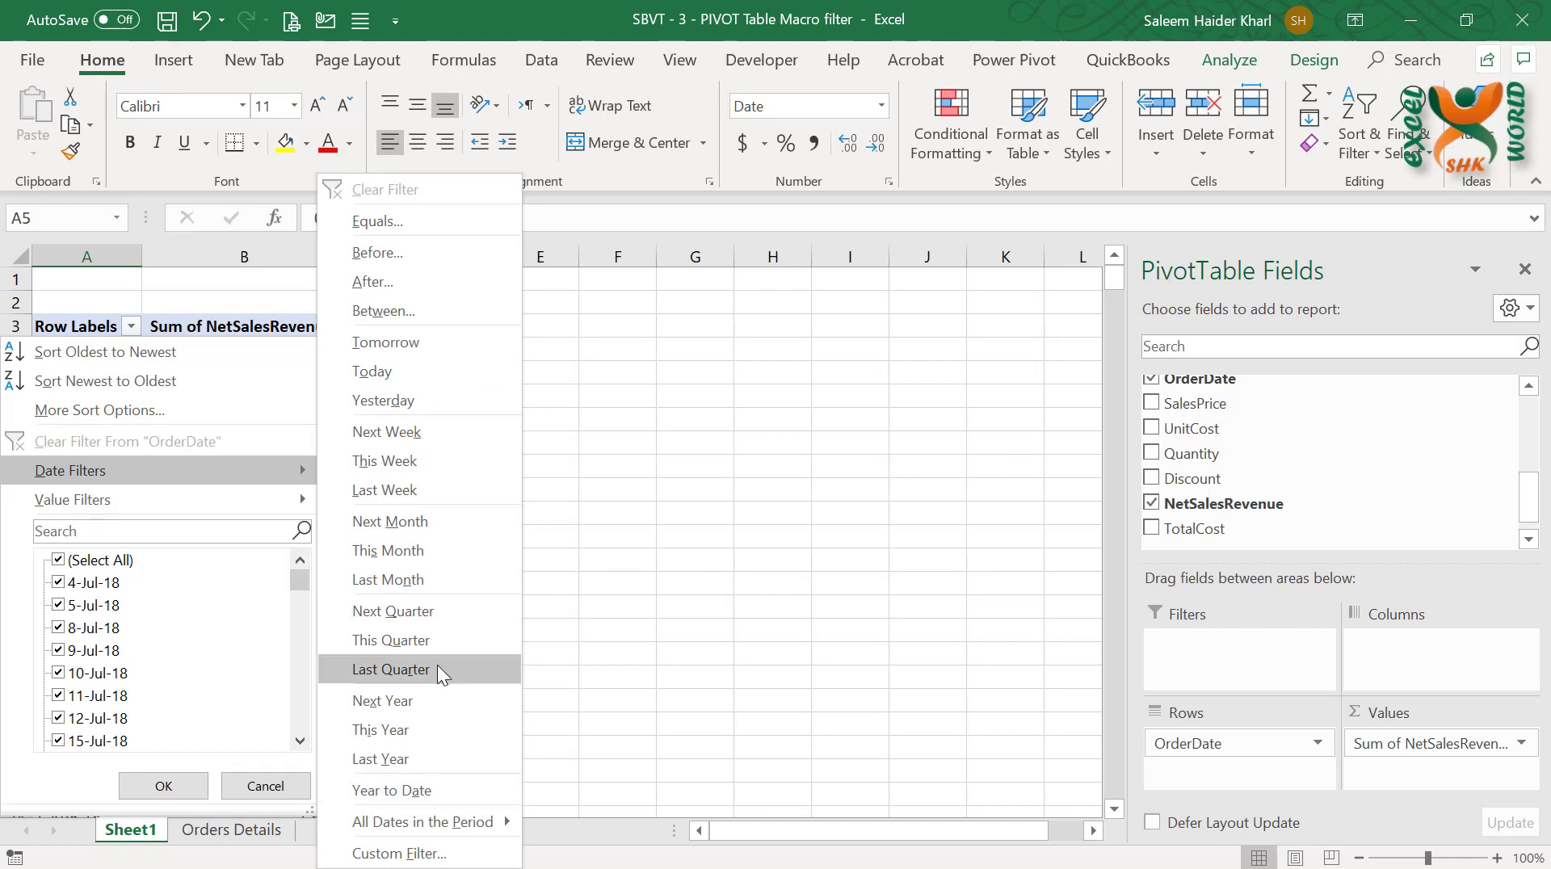
left_click(638, 500)
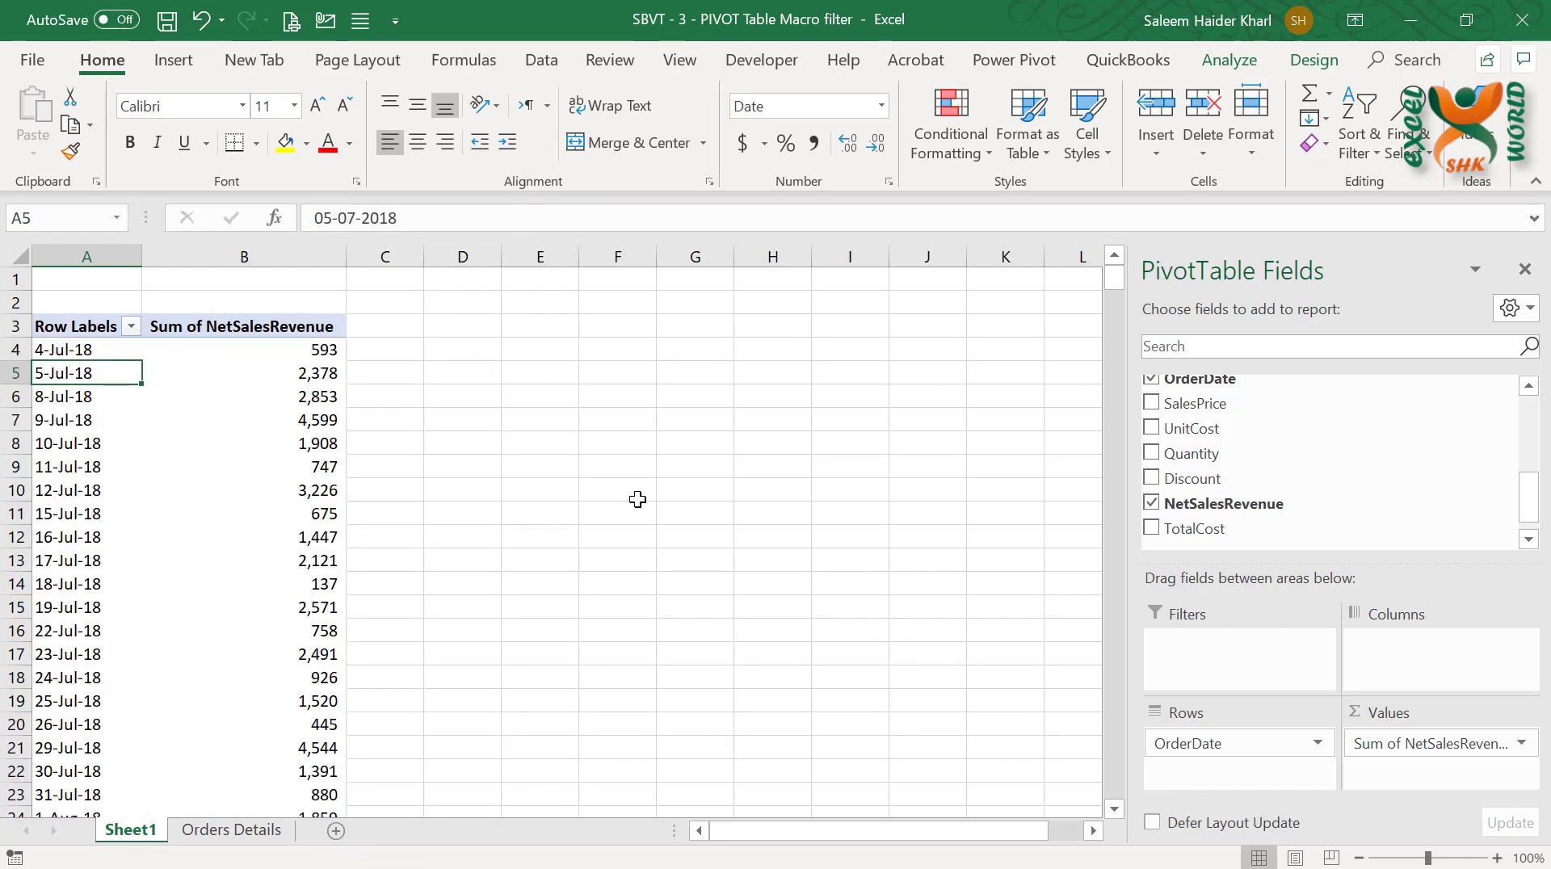
Draw a rounded rectangle across cells E4:F5 and duplicate it twice, stacking the copies below at rows 7–8 and 10–11
left_click(169, 71)
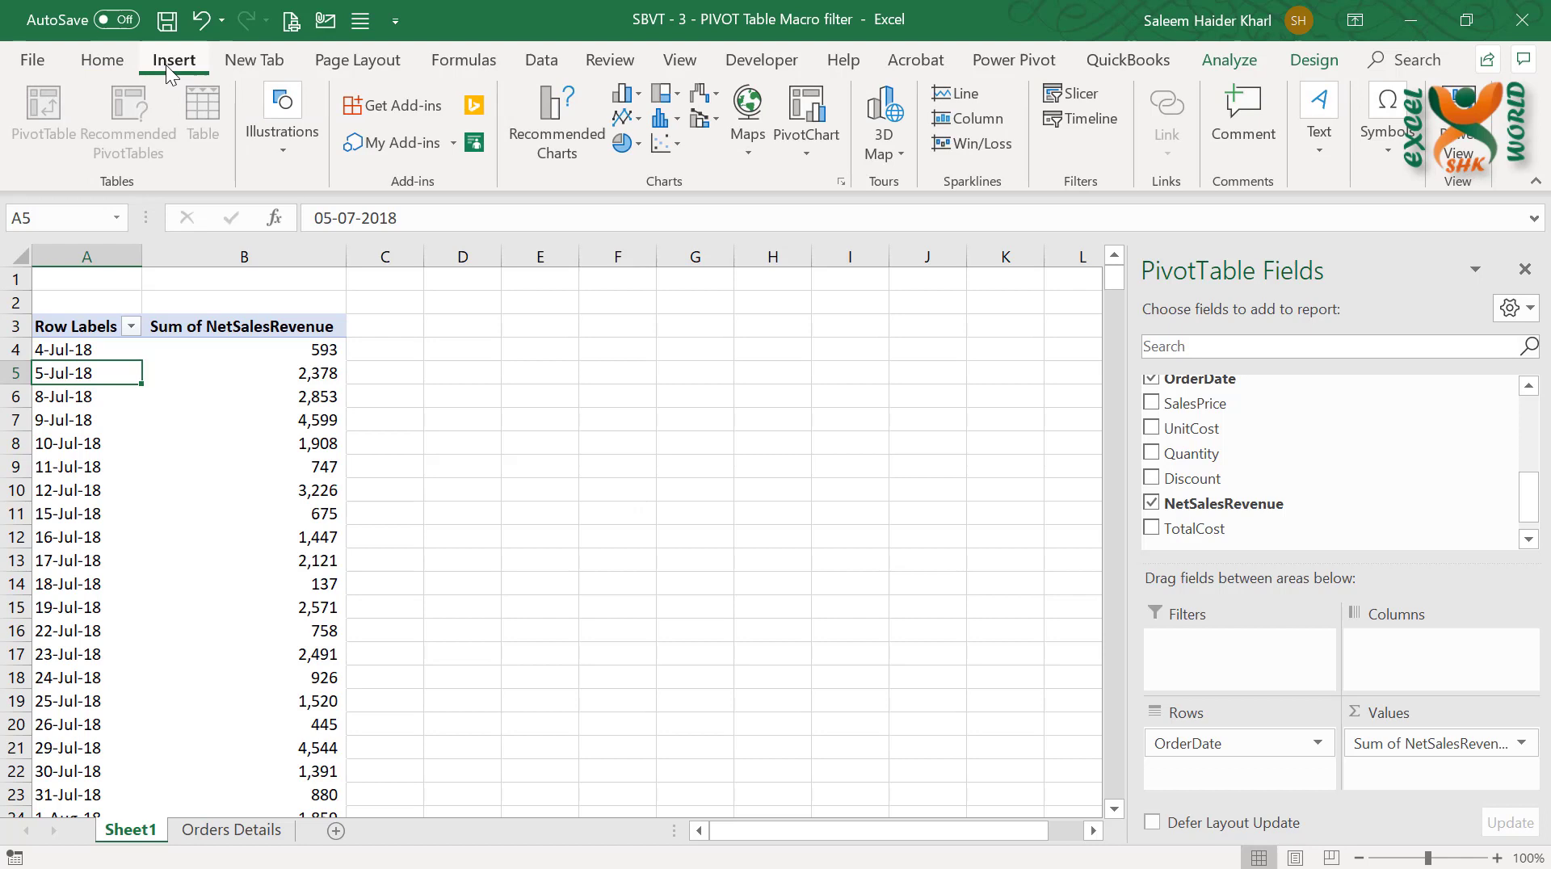
left_click(285, 150)
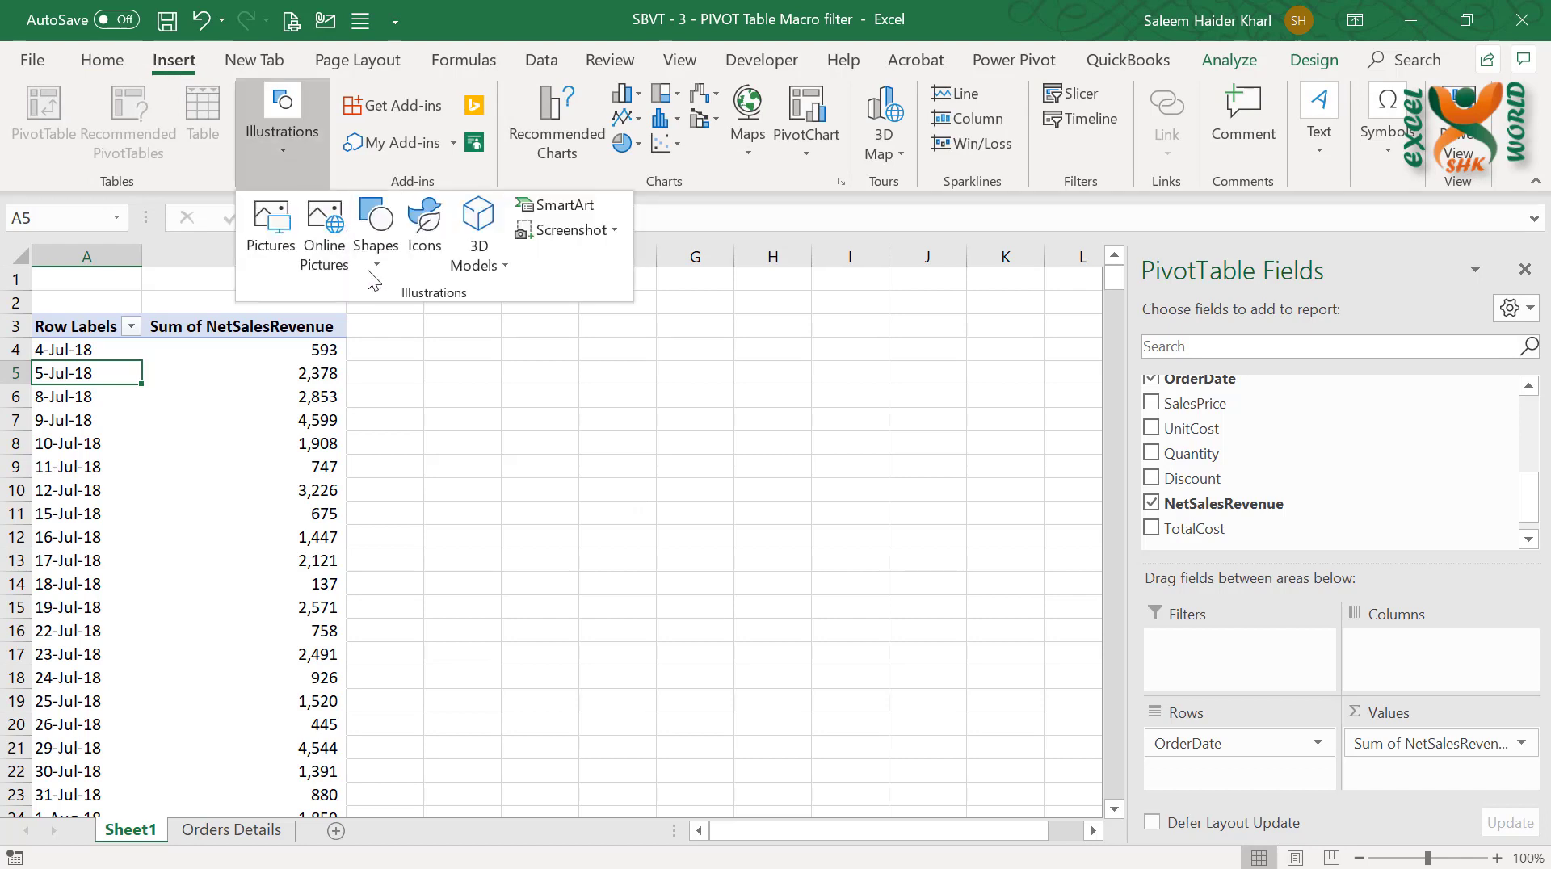
left_click(376, 243)
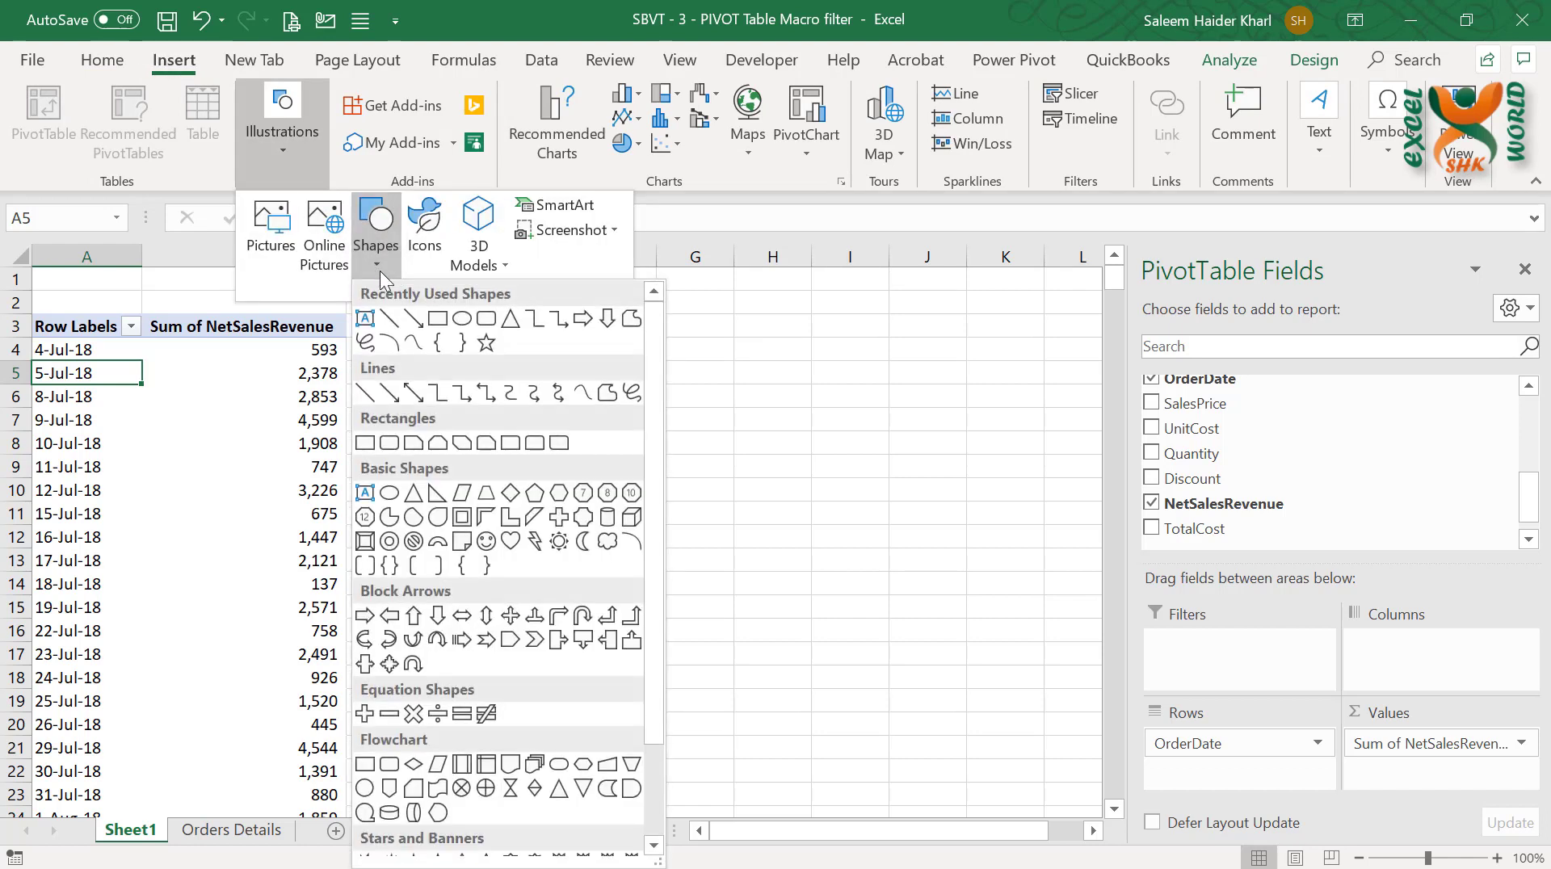
left_click(485, 319)
left_click_drag(510, 350, 654, 388)
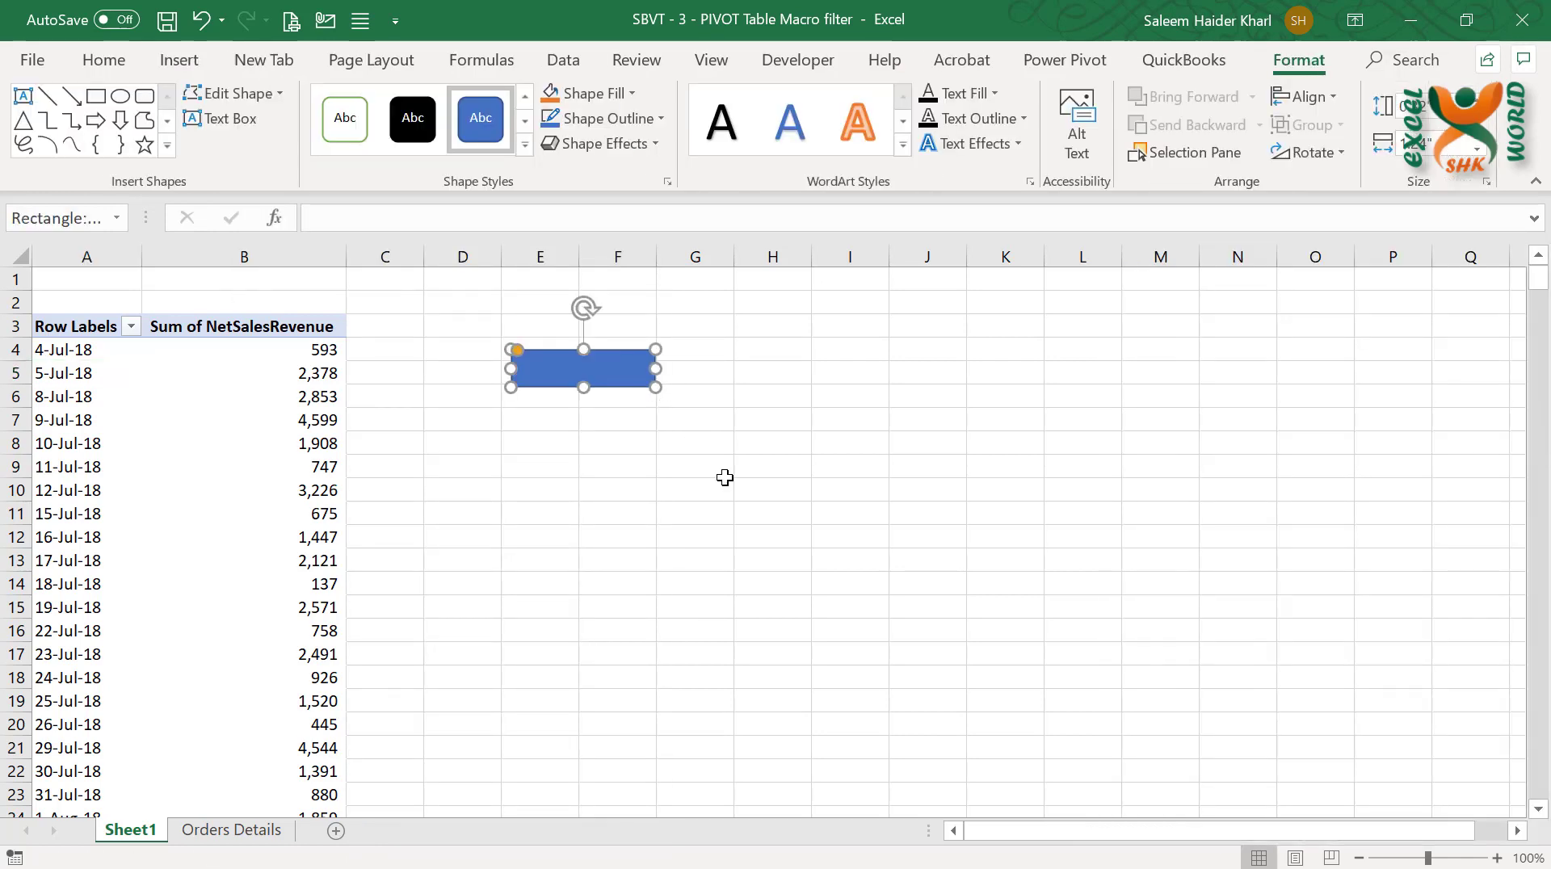
key("ctrl+d")
left_click_drag(635, 410, 608, 506)
key("ctrl+d")
Label the three rounded rectangles, from the uppermost down, "Year to Date", "This Month" and "Last Year"
left_click(600, 380)
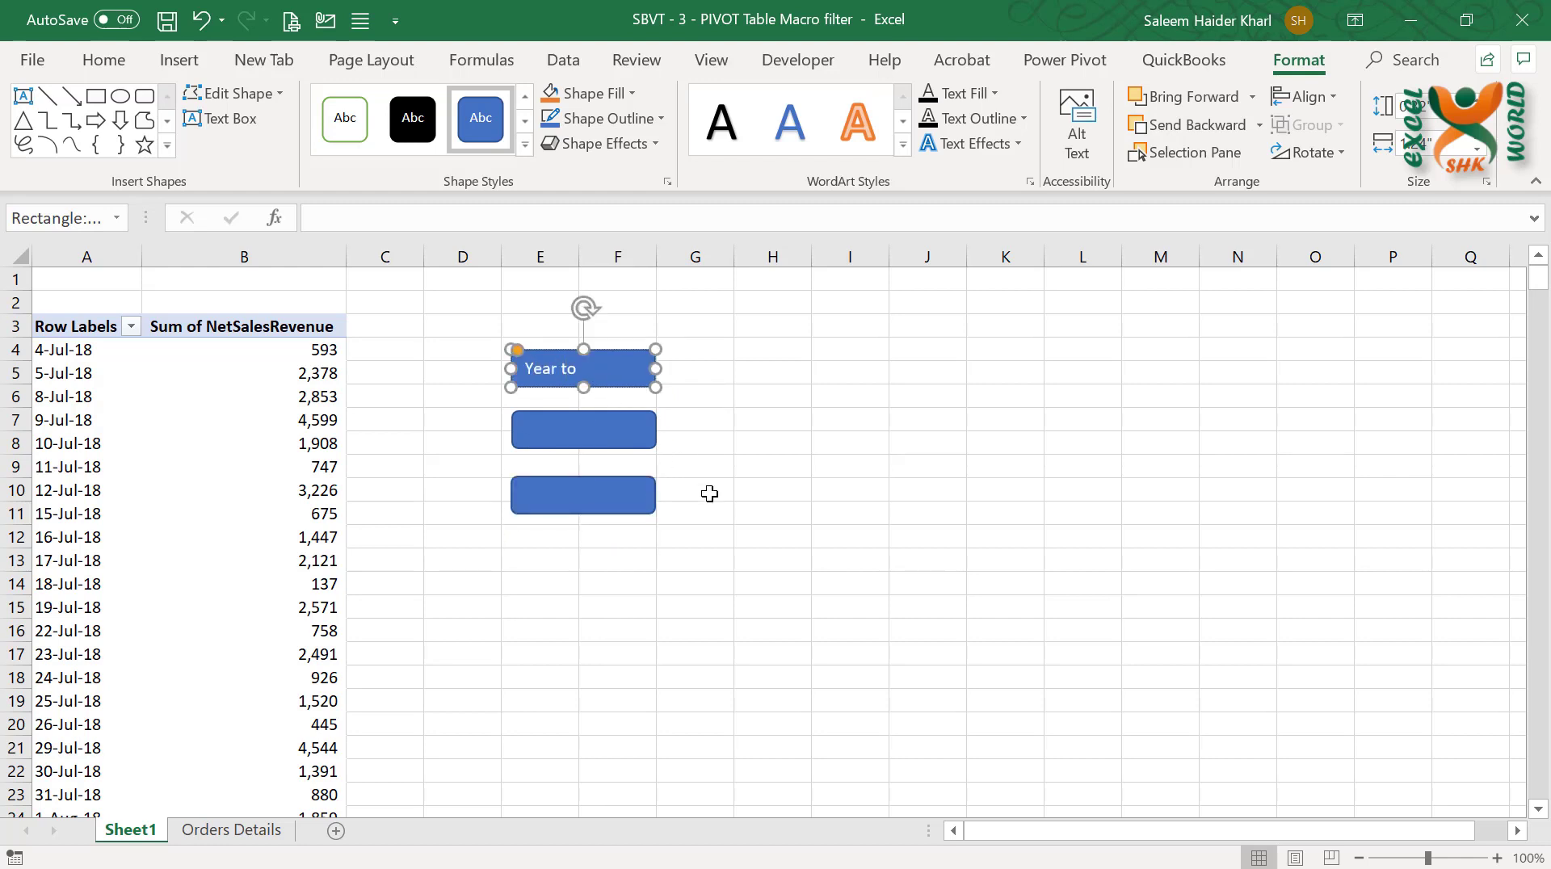
type("Year to Date")
left_click(709, 493)
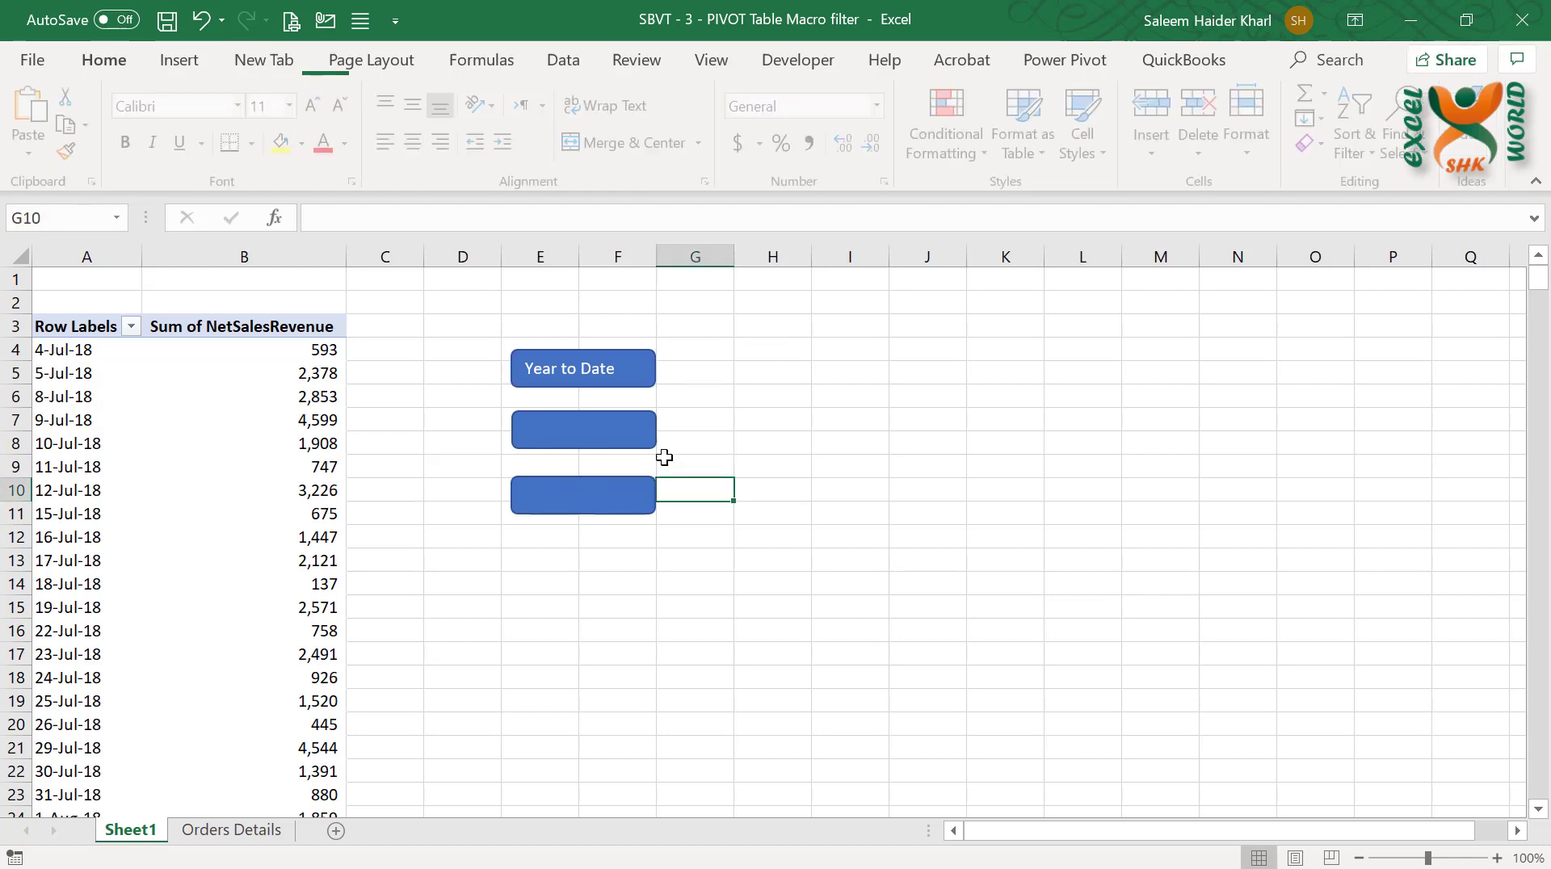
left_click(632, 443)
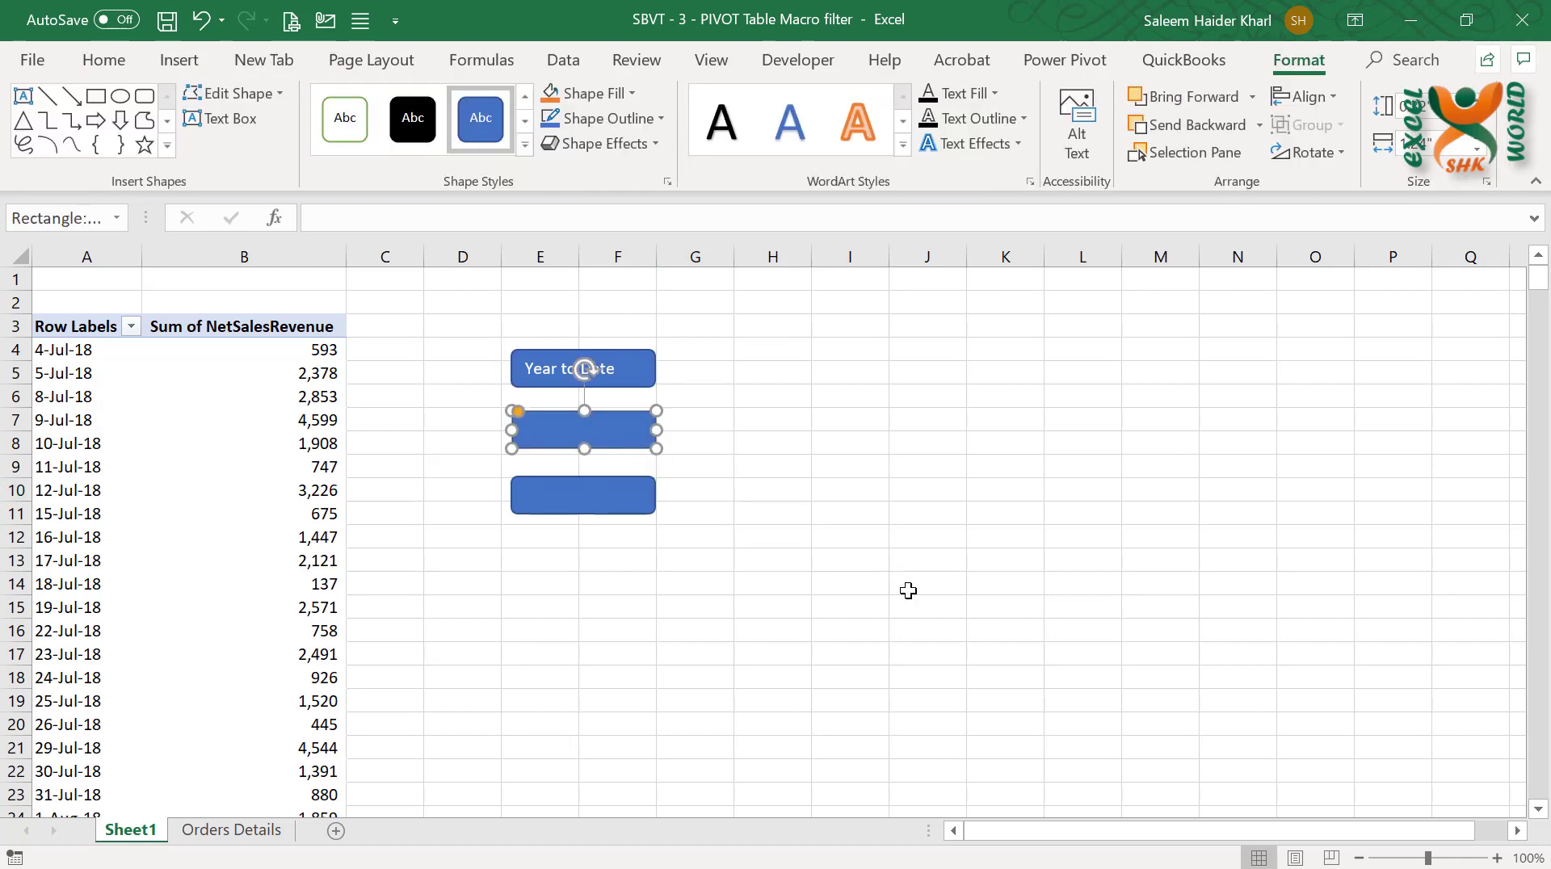
type("This Month")
left_click(696, 653)
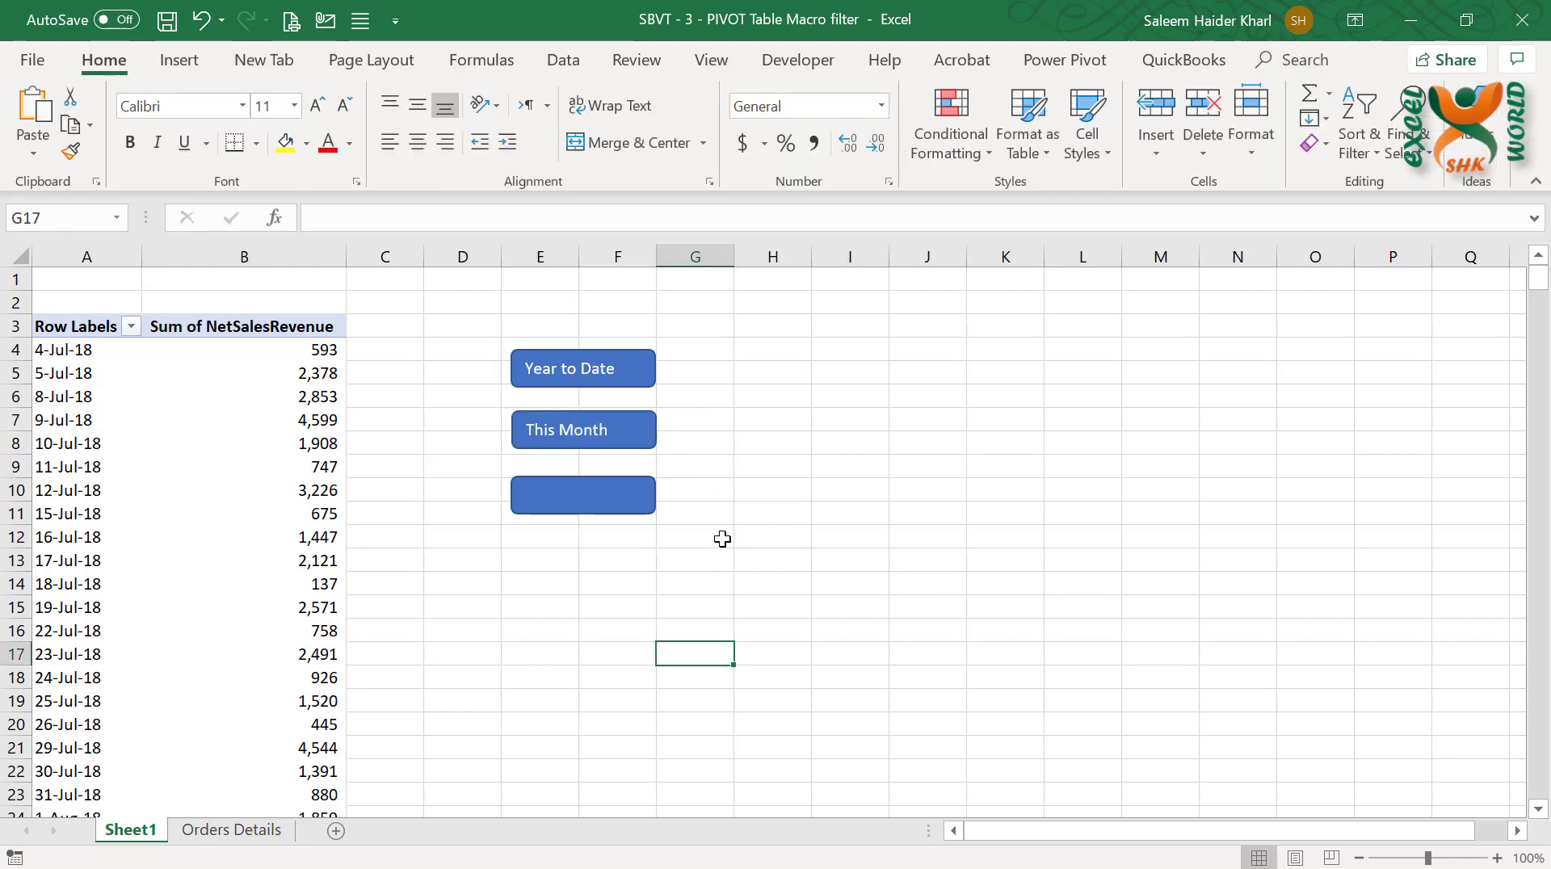
left_click(618, 509)
type("Las")
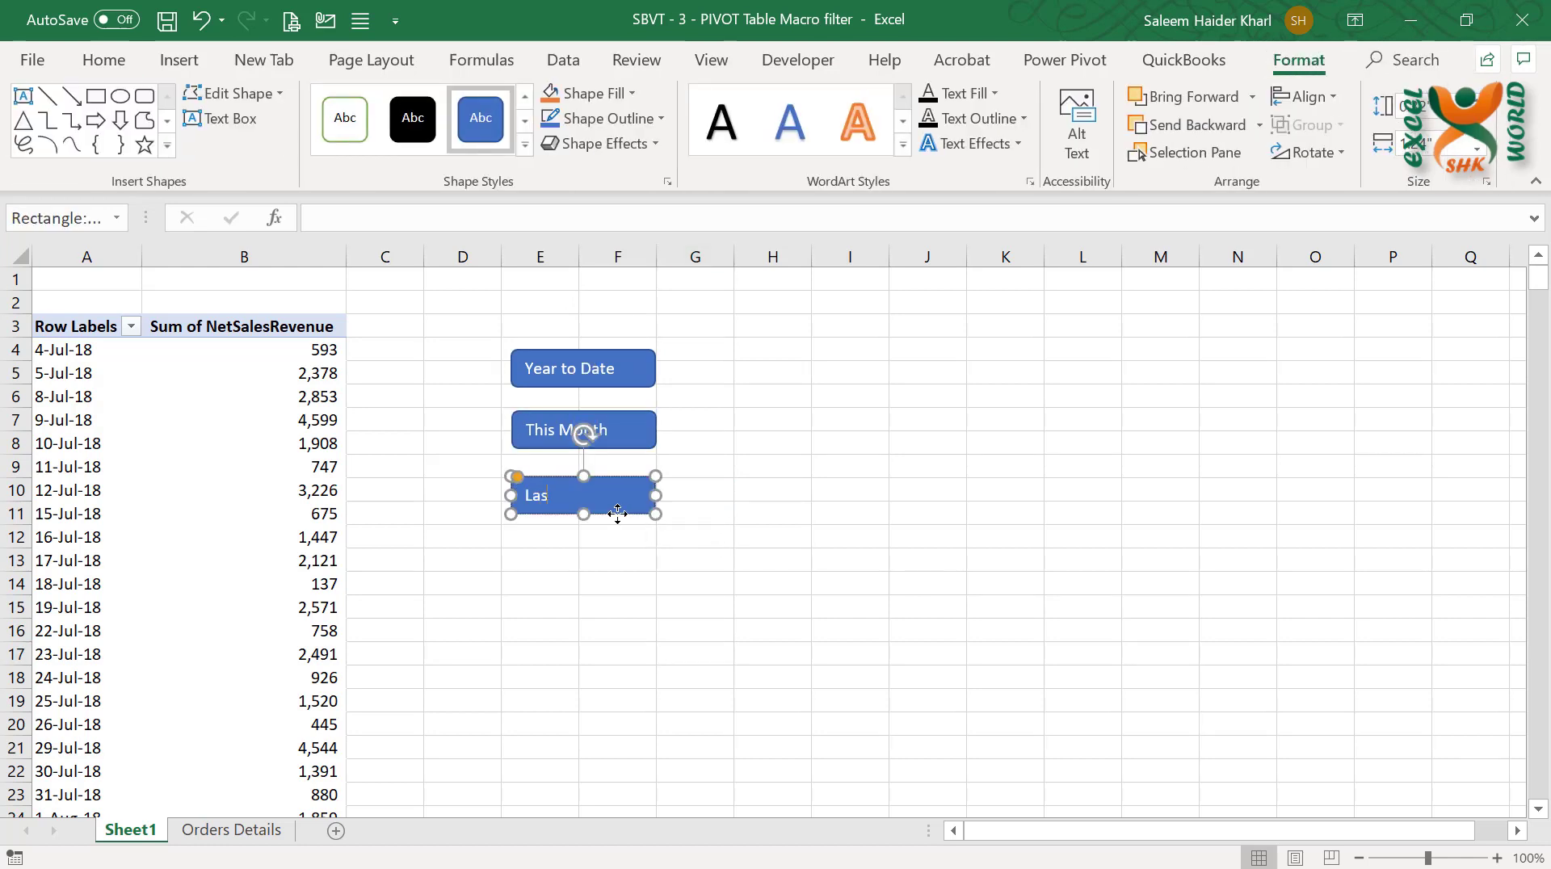
type("t Year")
left_click(1013, 490)
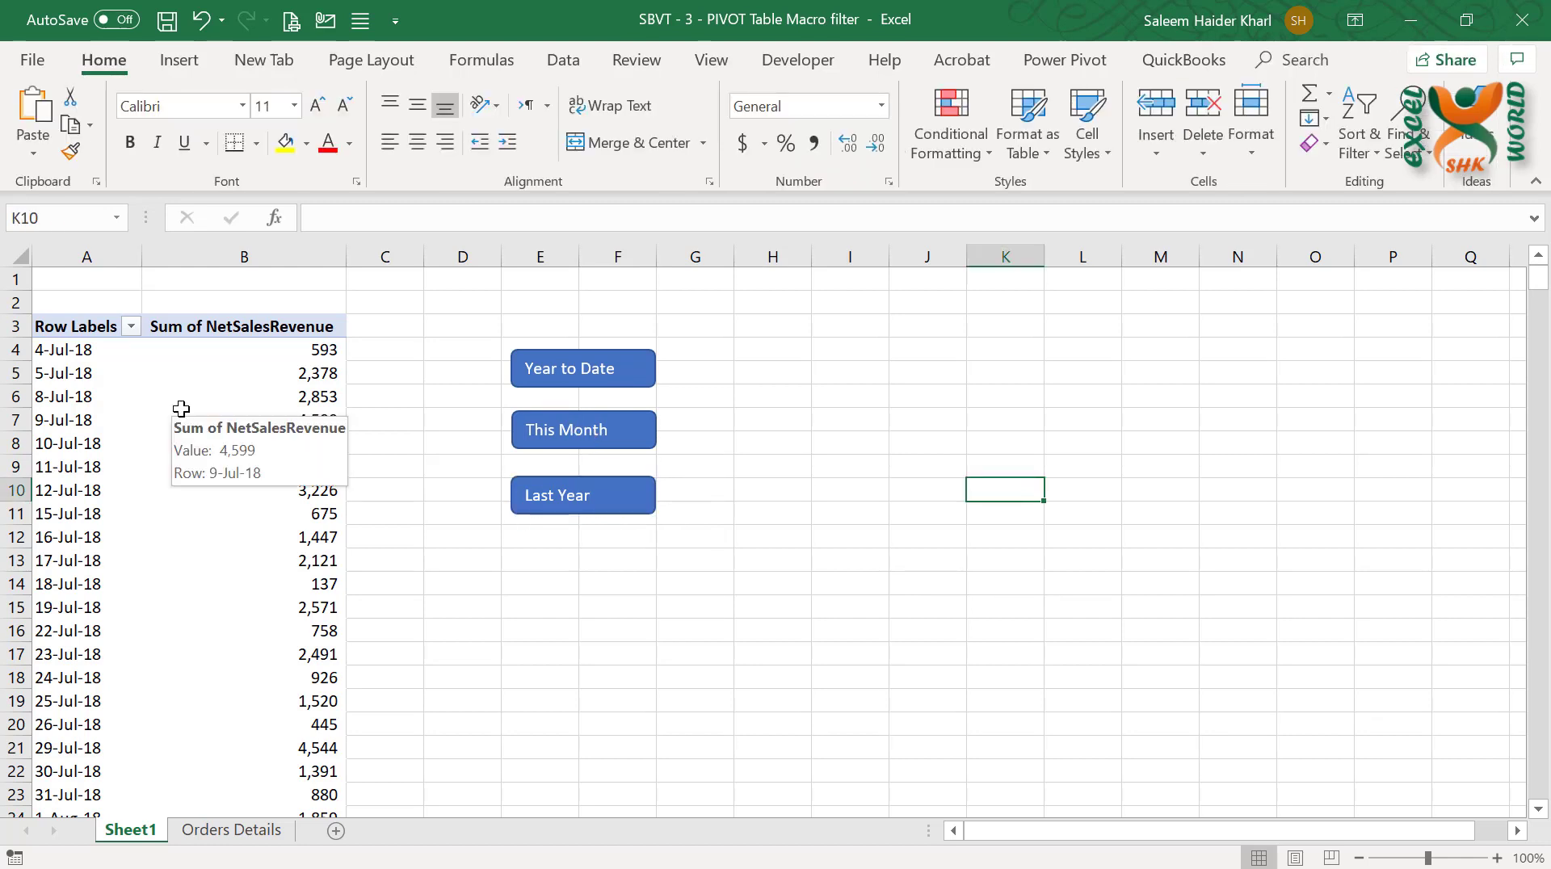
Filter the PivotTable's order dates to This Month and look through the filtered rows
key("ctrl+Left")
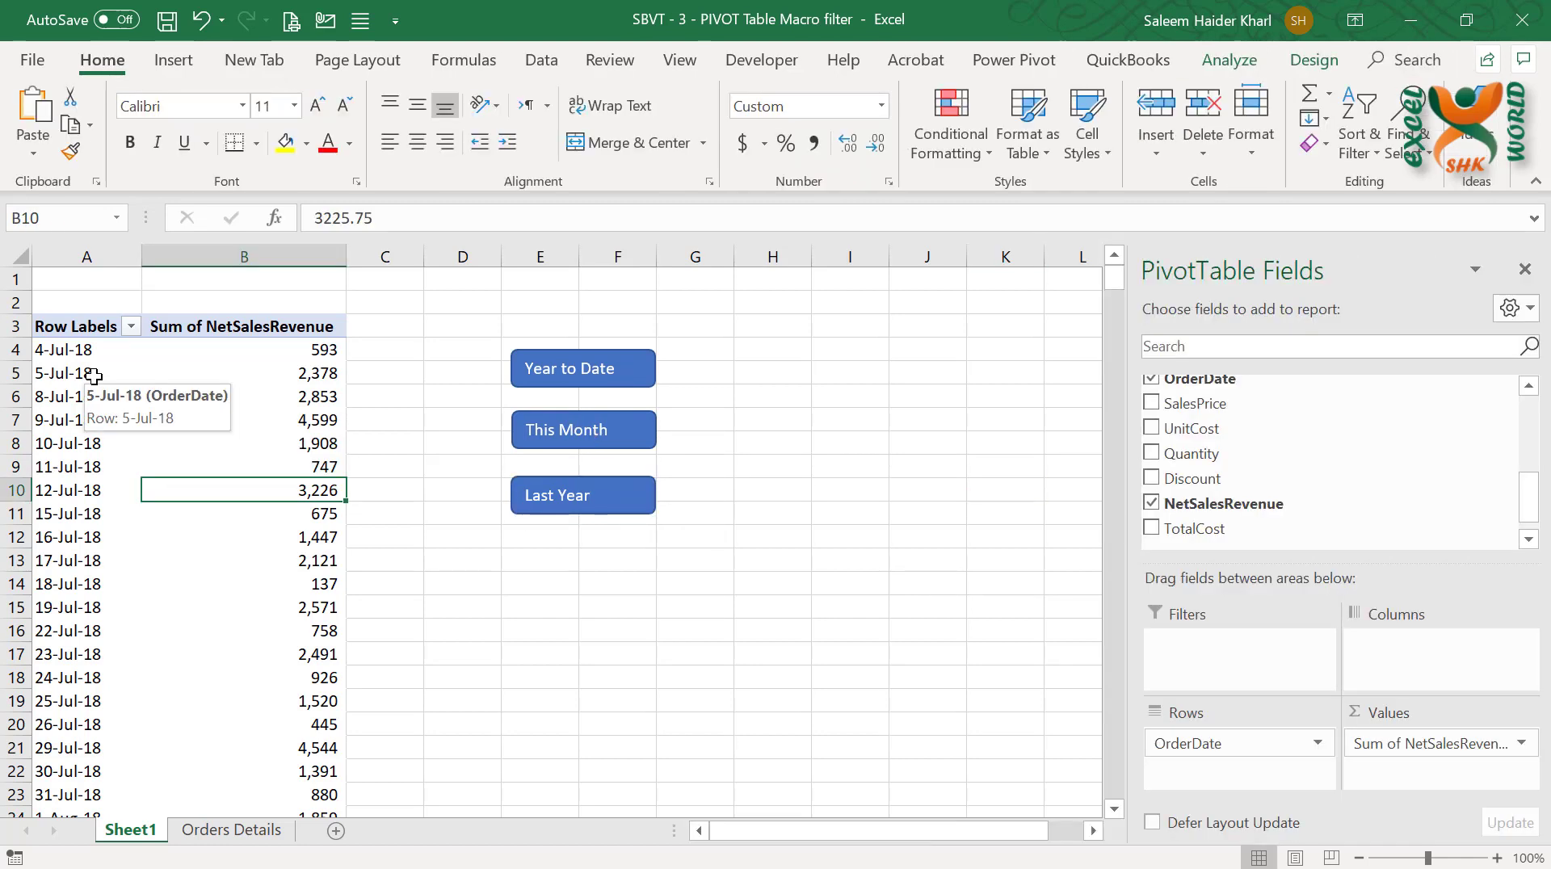
left_click(132, 328)
mouse_move(178, 470)
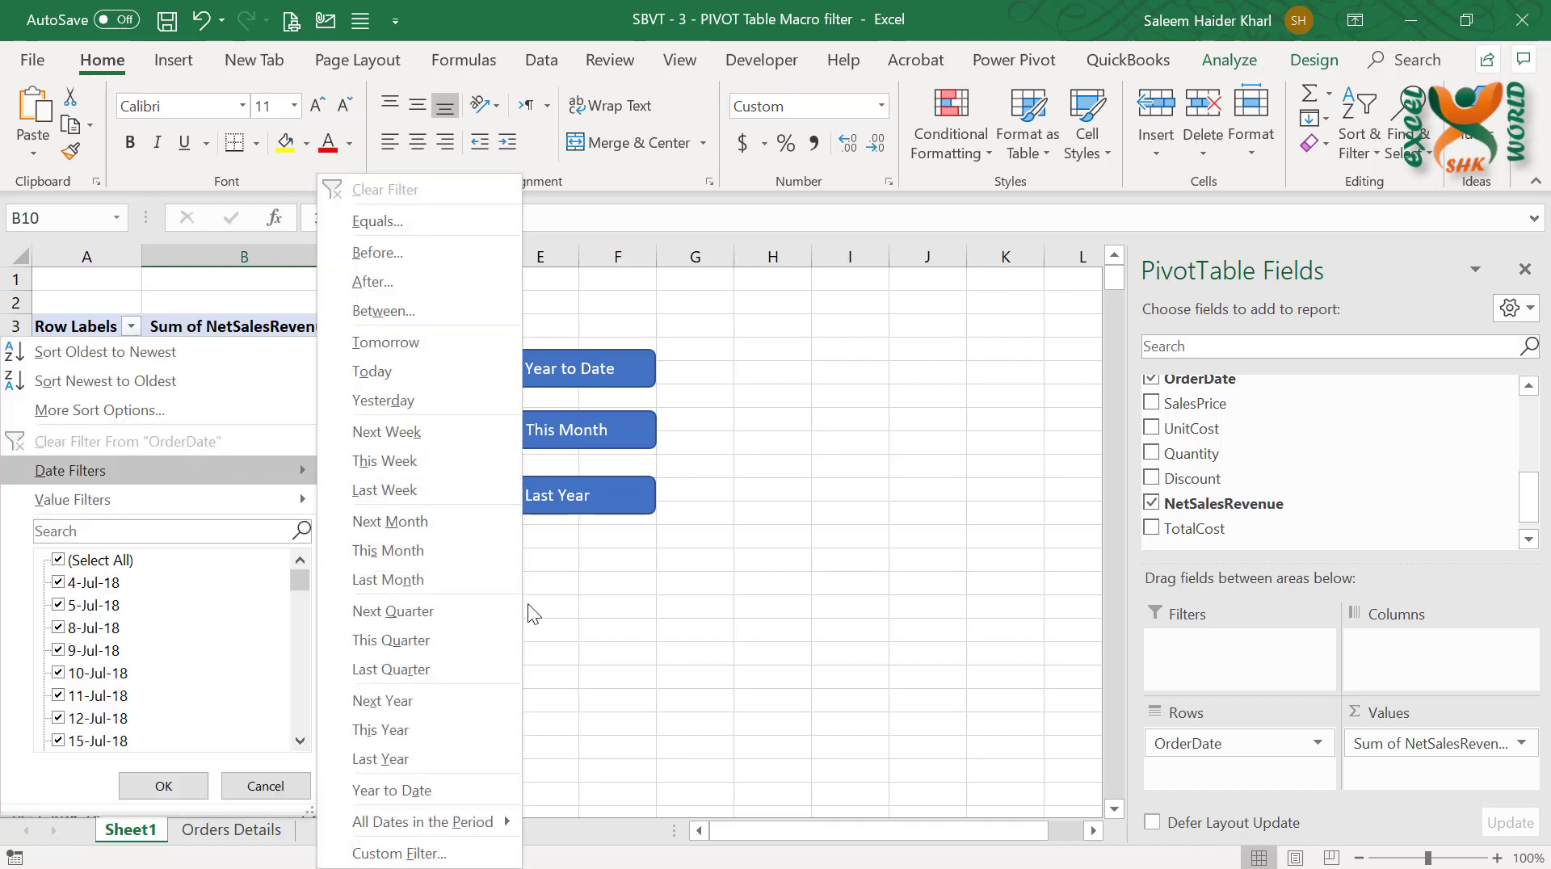
left_click(438, 552)
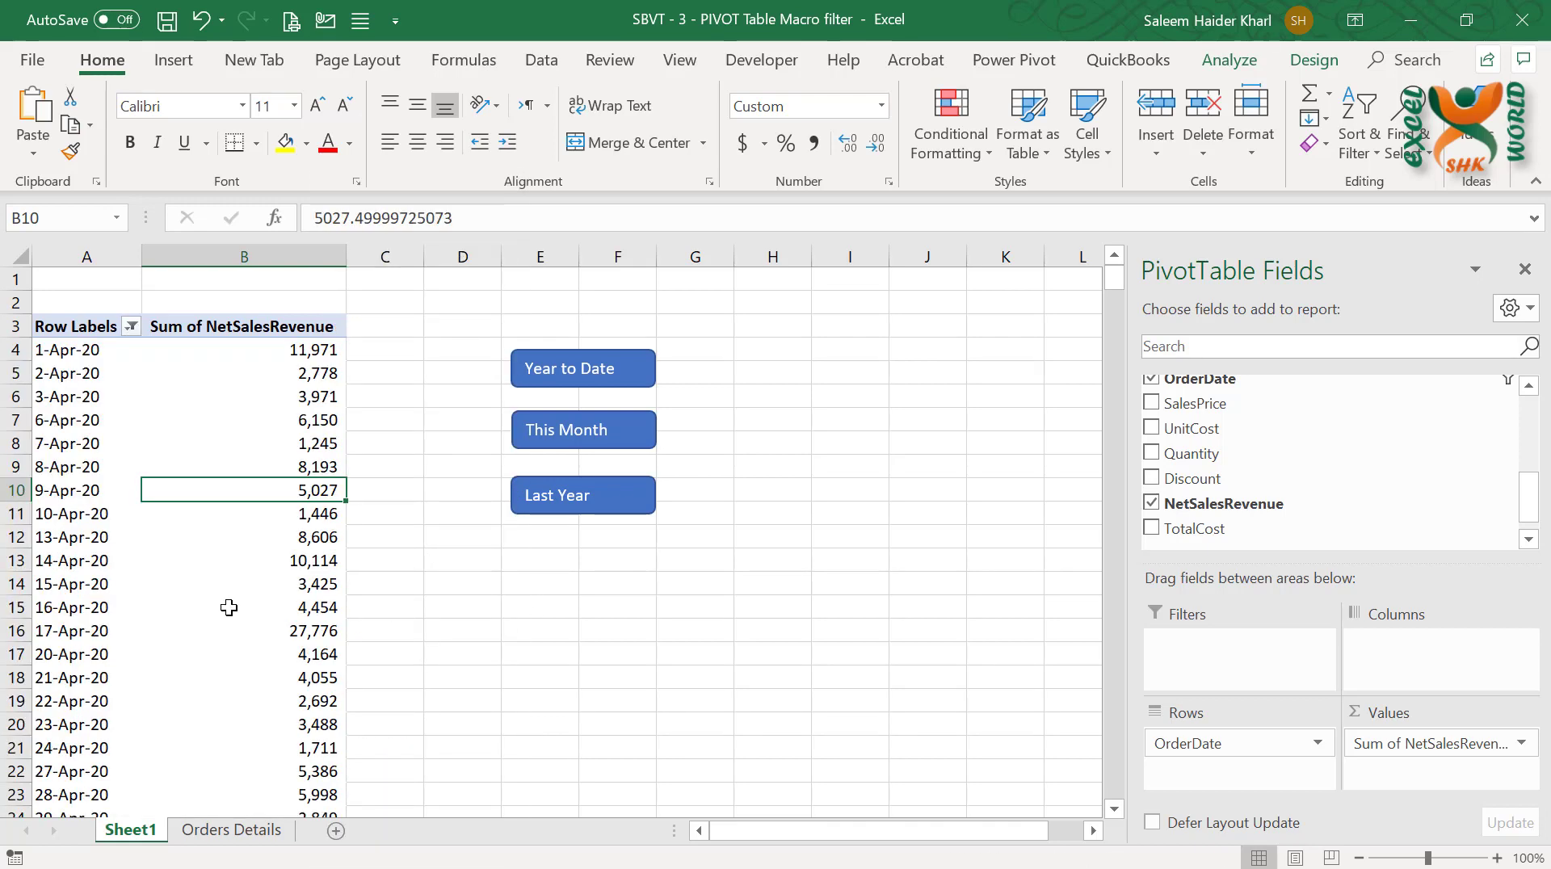
scroll(230, 608, "down", 2)
scroll(230, 608, "up", 3)
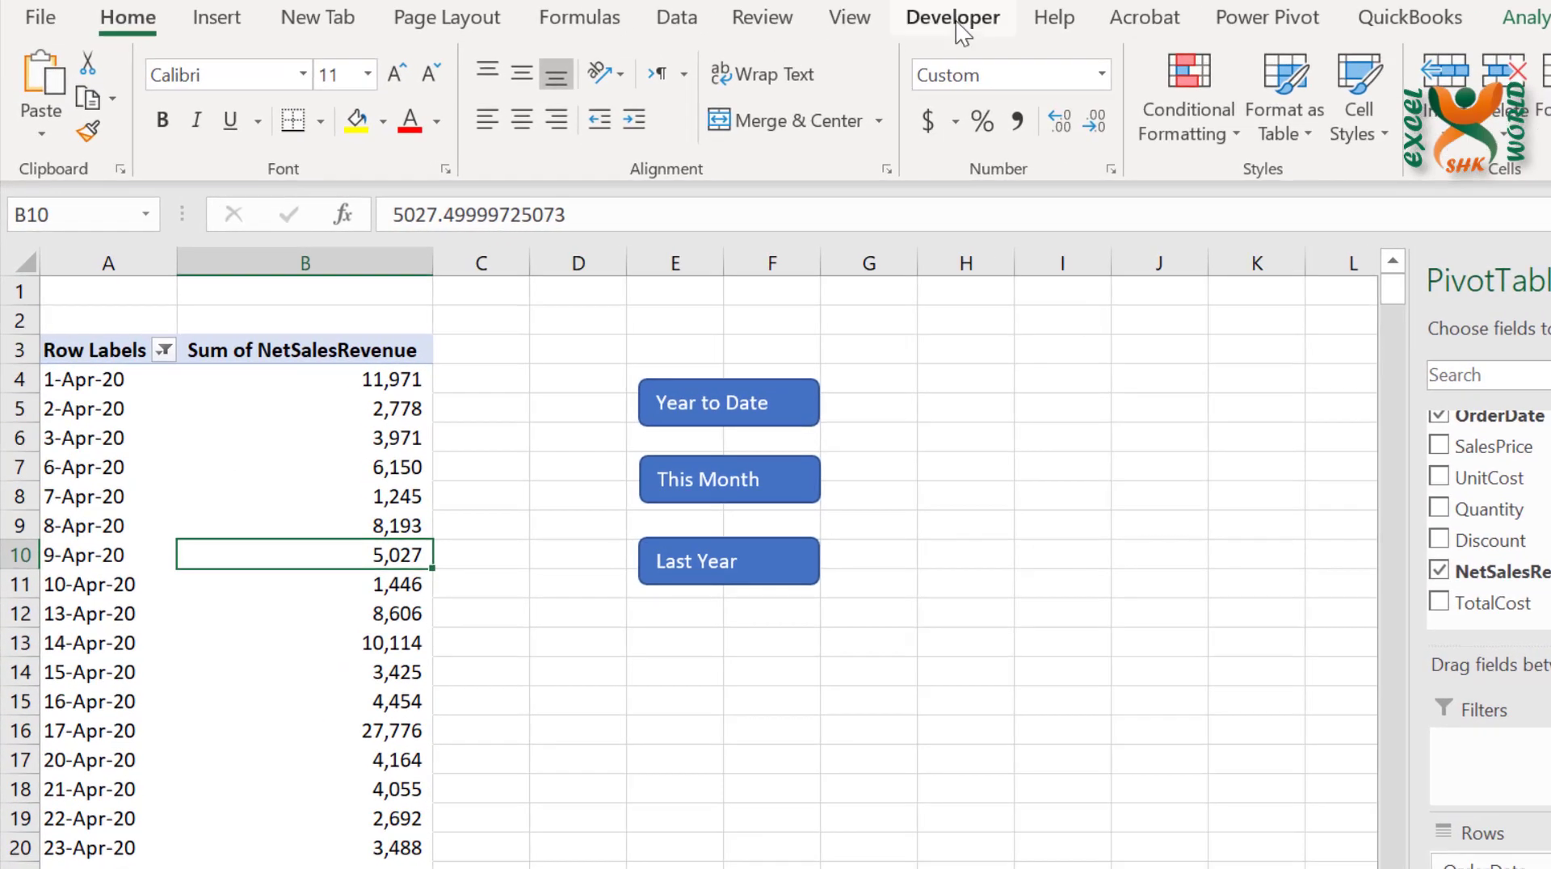
left_click(762, 62)
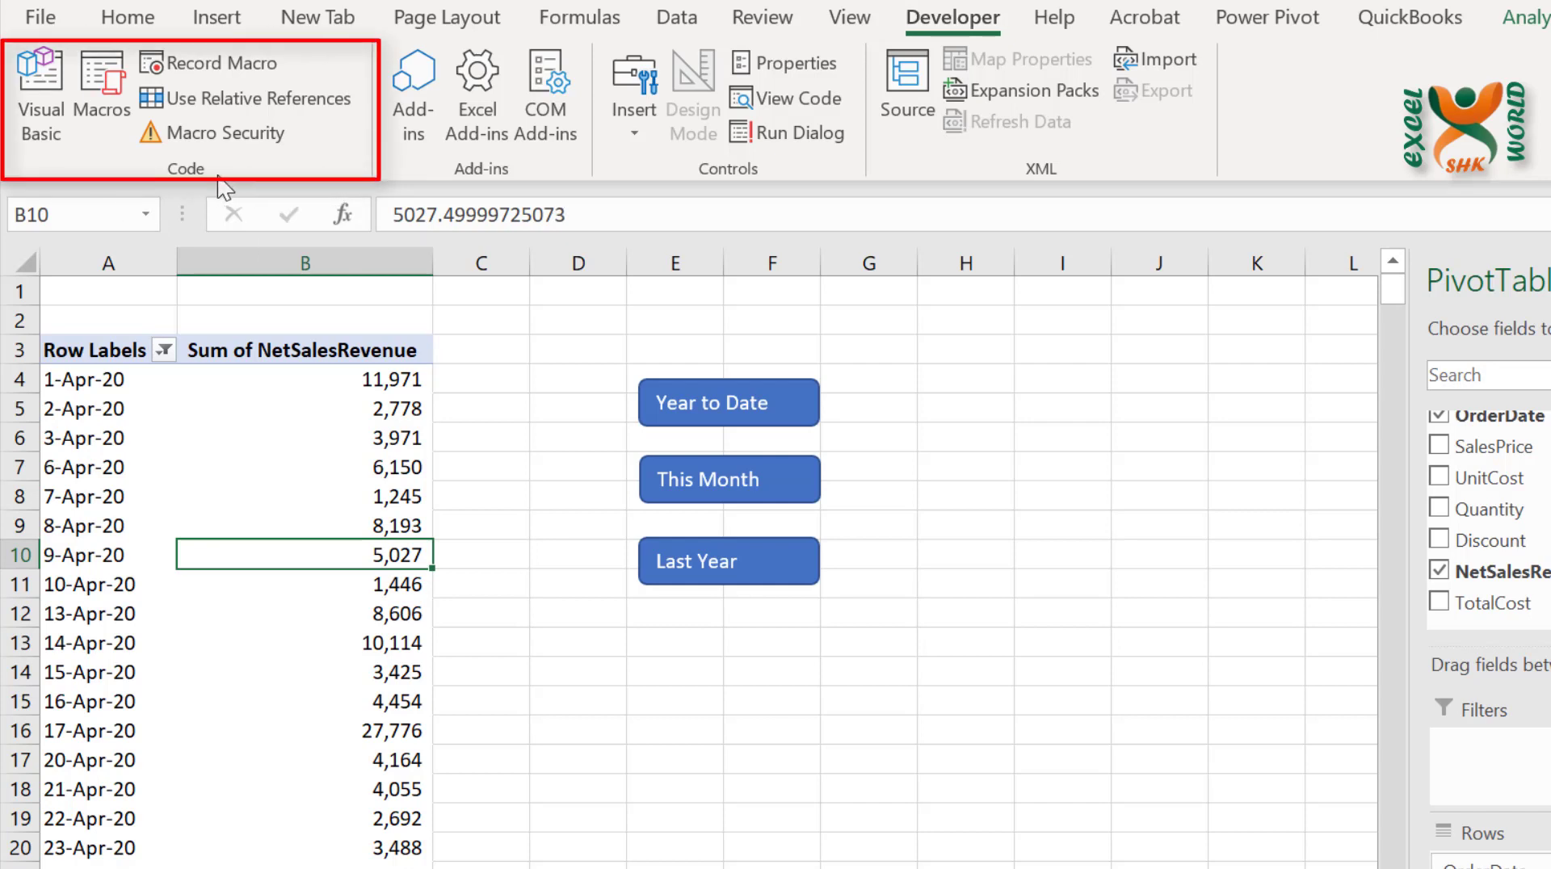
left_click(849, 19)
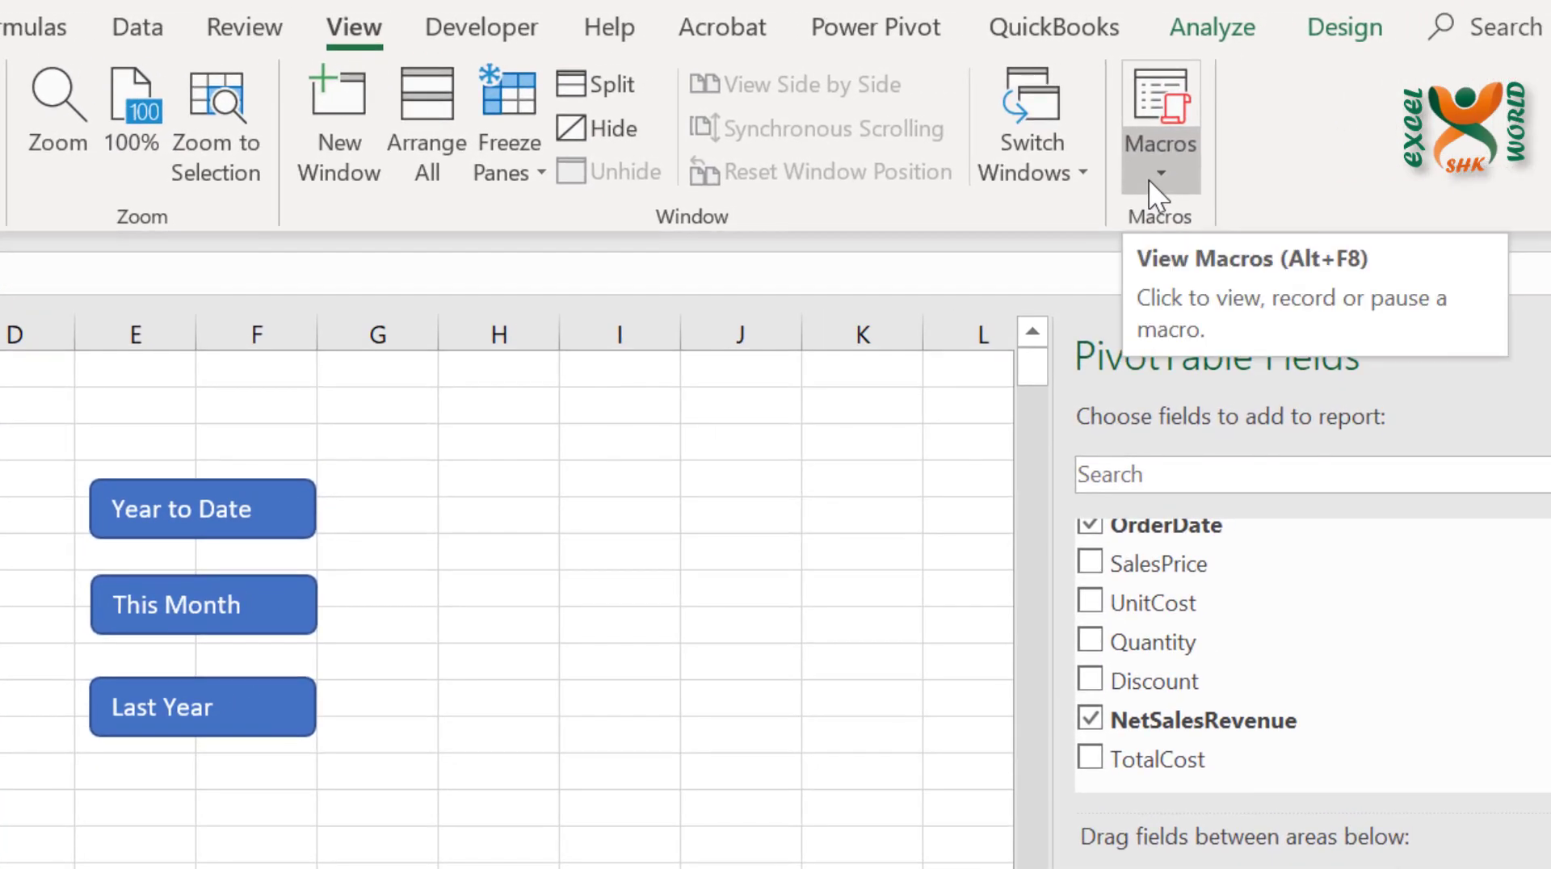
left_click(1147, 178)
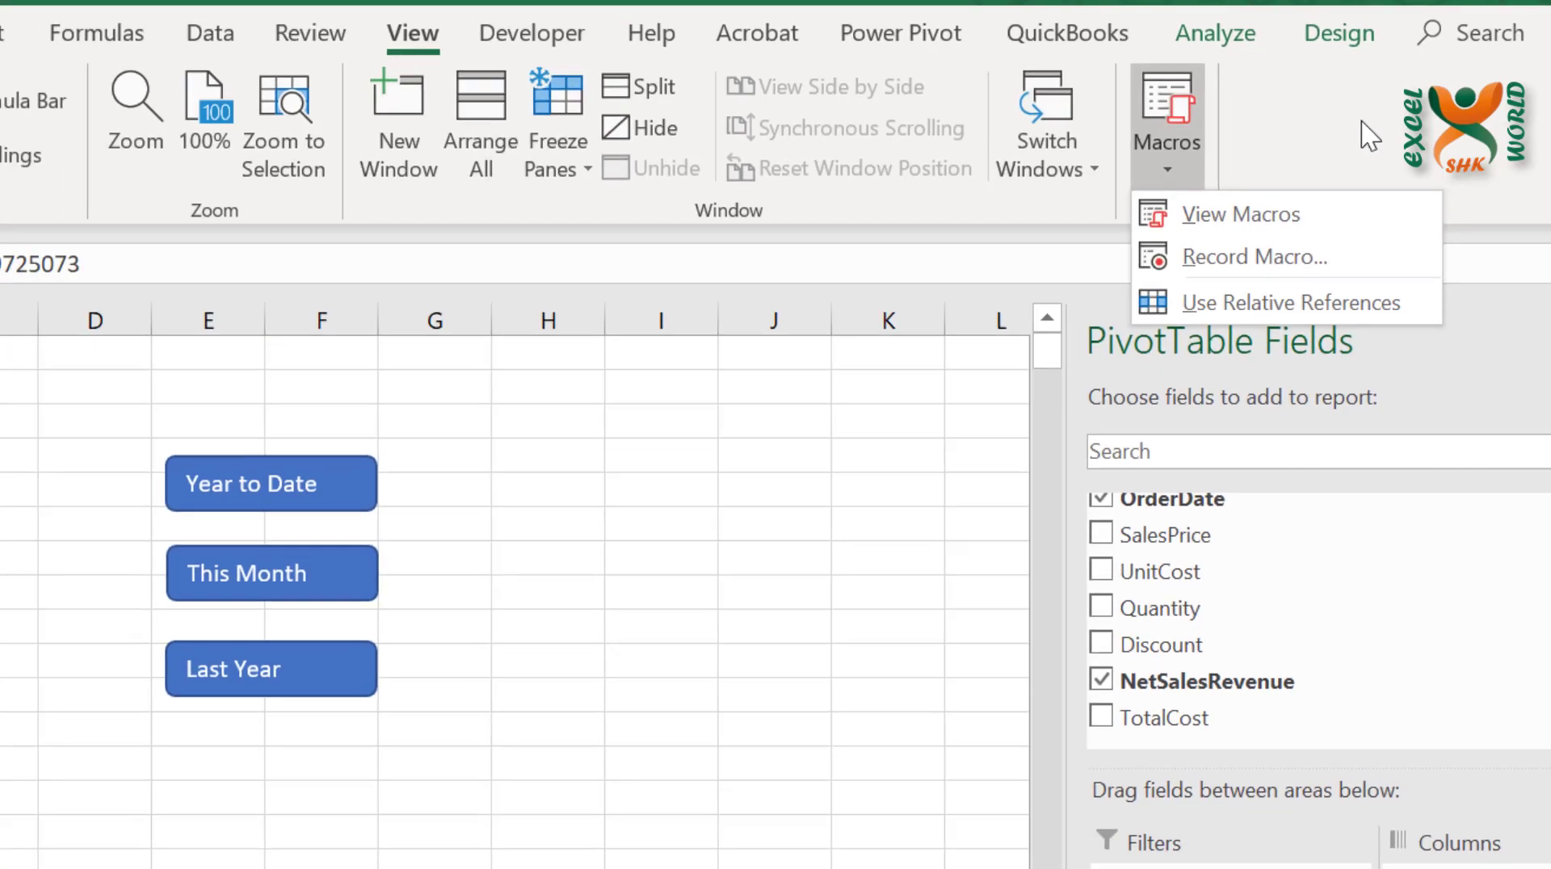
Start recording a macro named YTD, stored in This Workbook
left_click(532, 33)
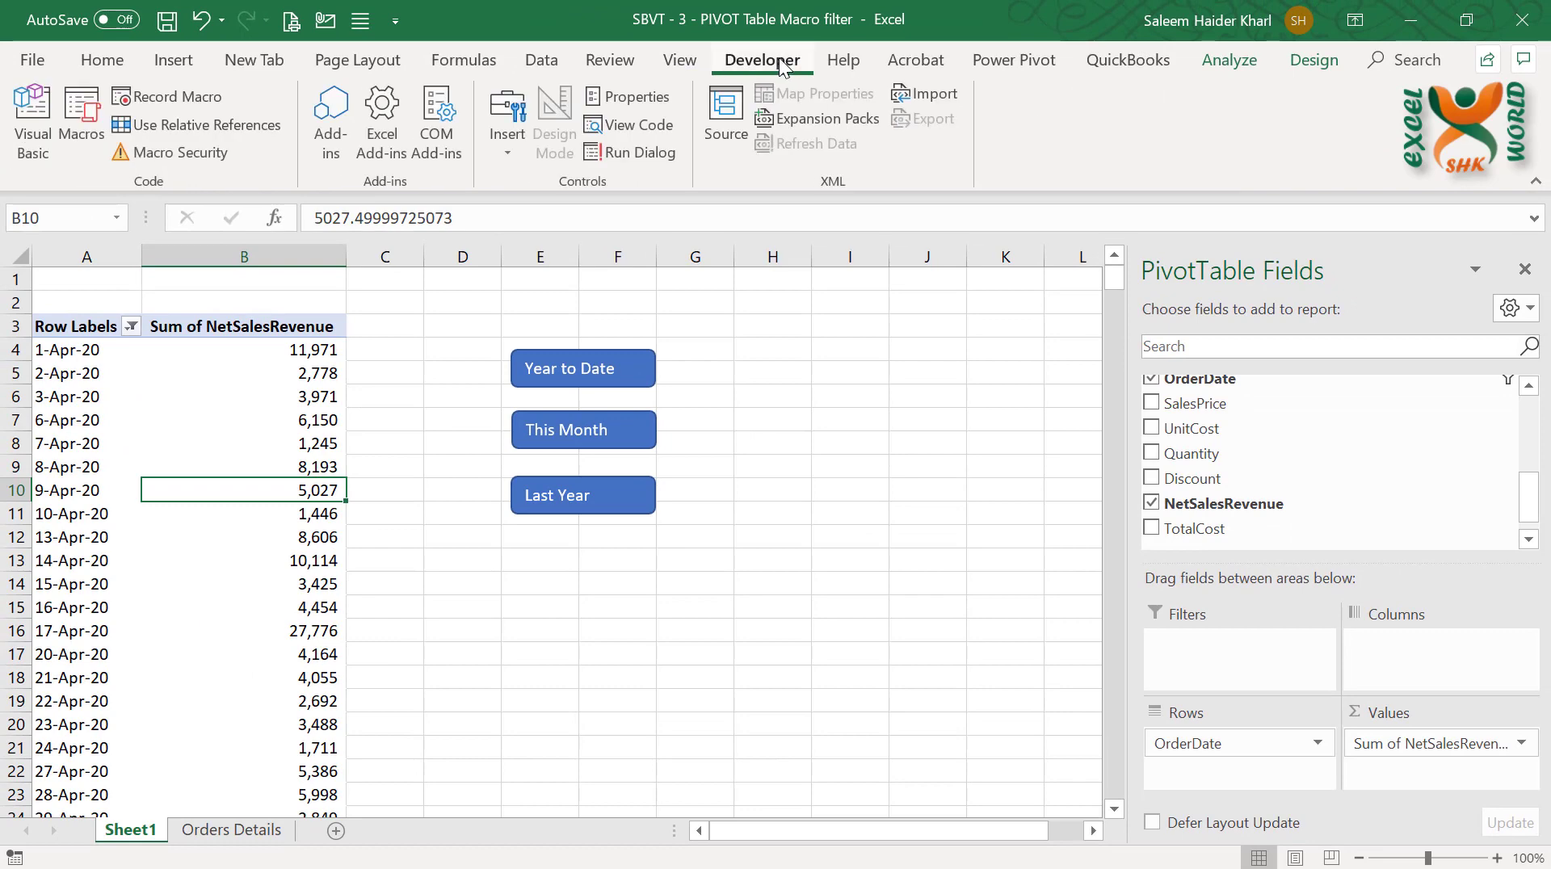
left_click(186, 98)
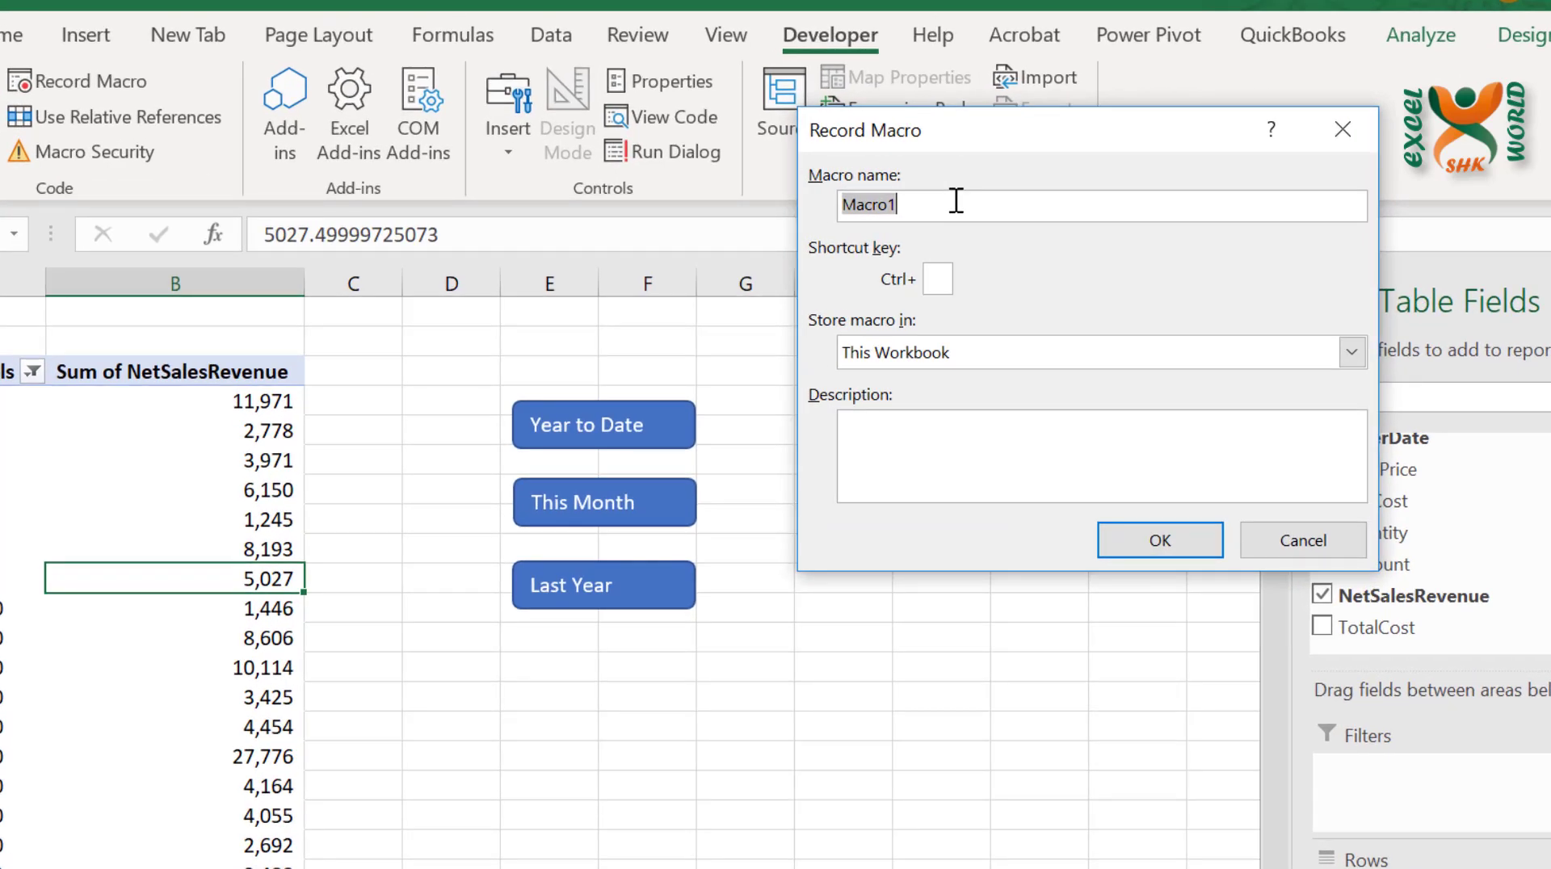
type("YTD")
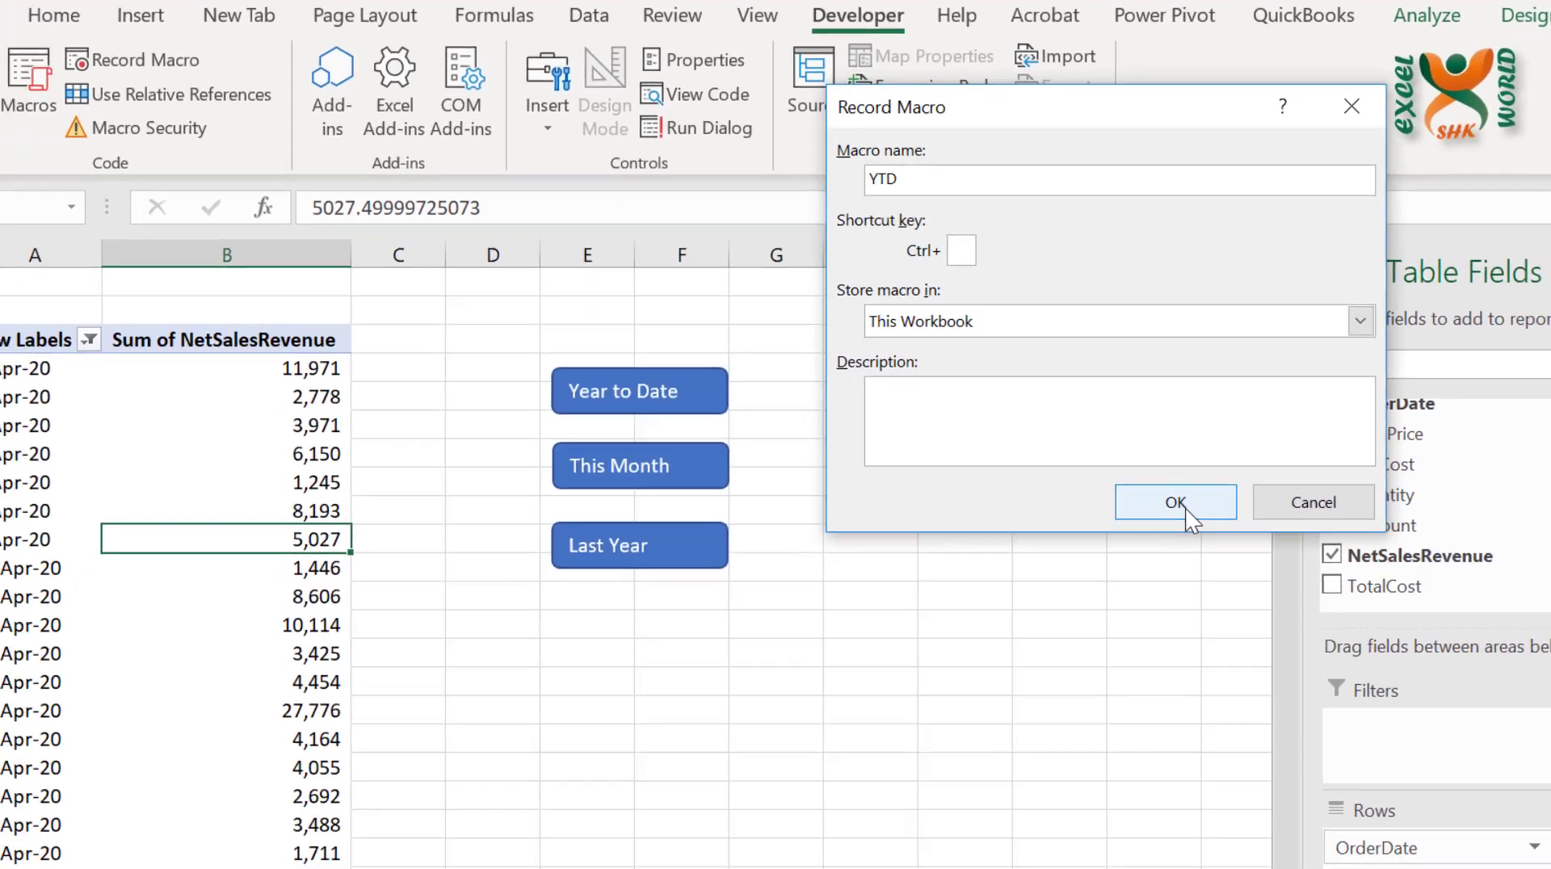
left_click(1170, 553)
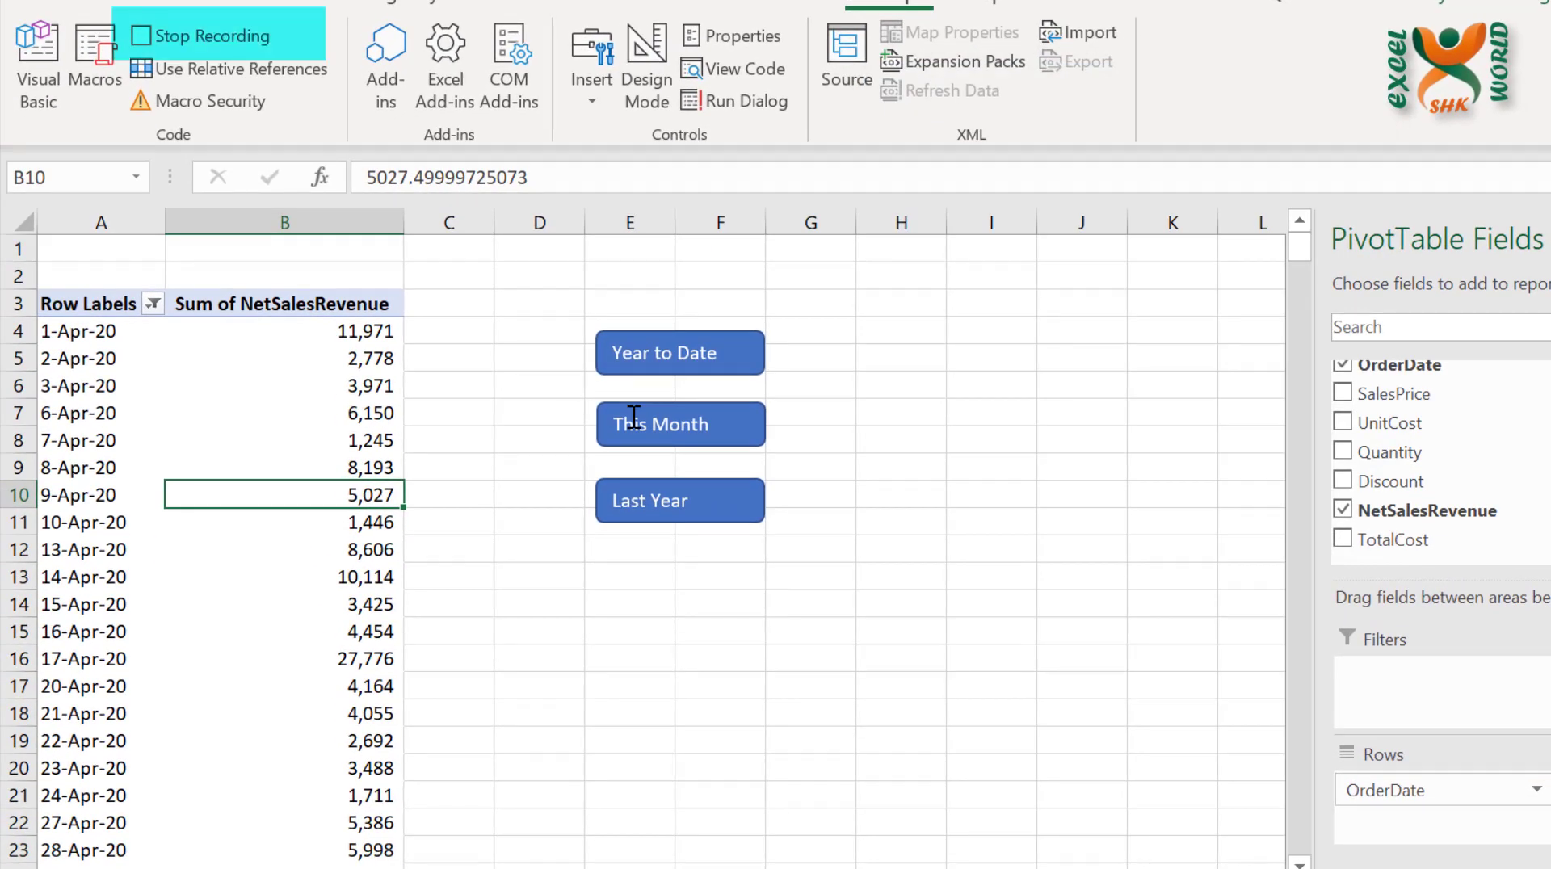
Finish recording the YTD macro by clearing the OrderDate filter and filtering the row labels to Year to Date
left_click(152, 304)
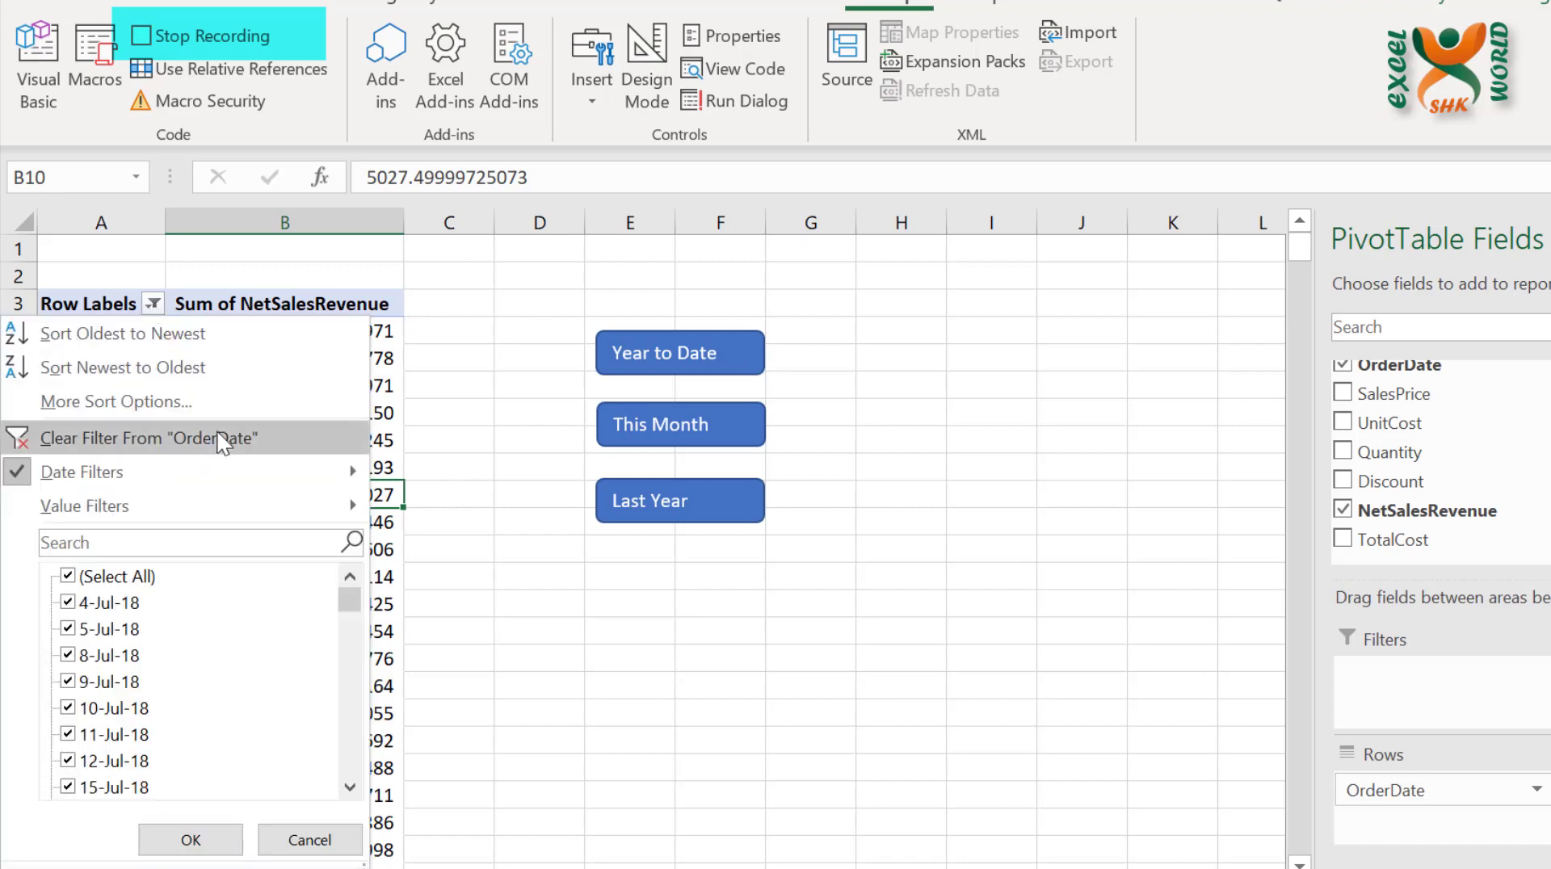
left_click(279, 448)
left_click(152, 304)
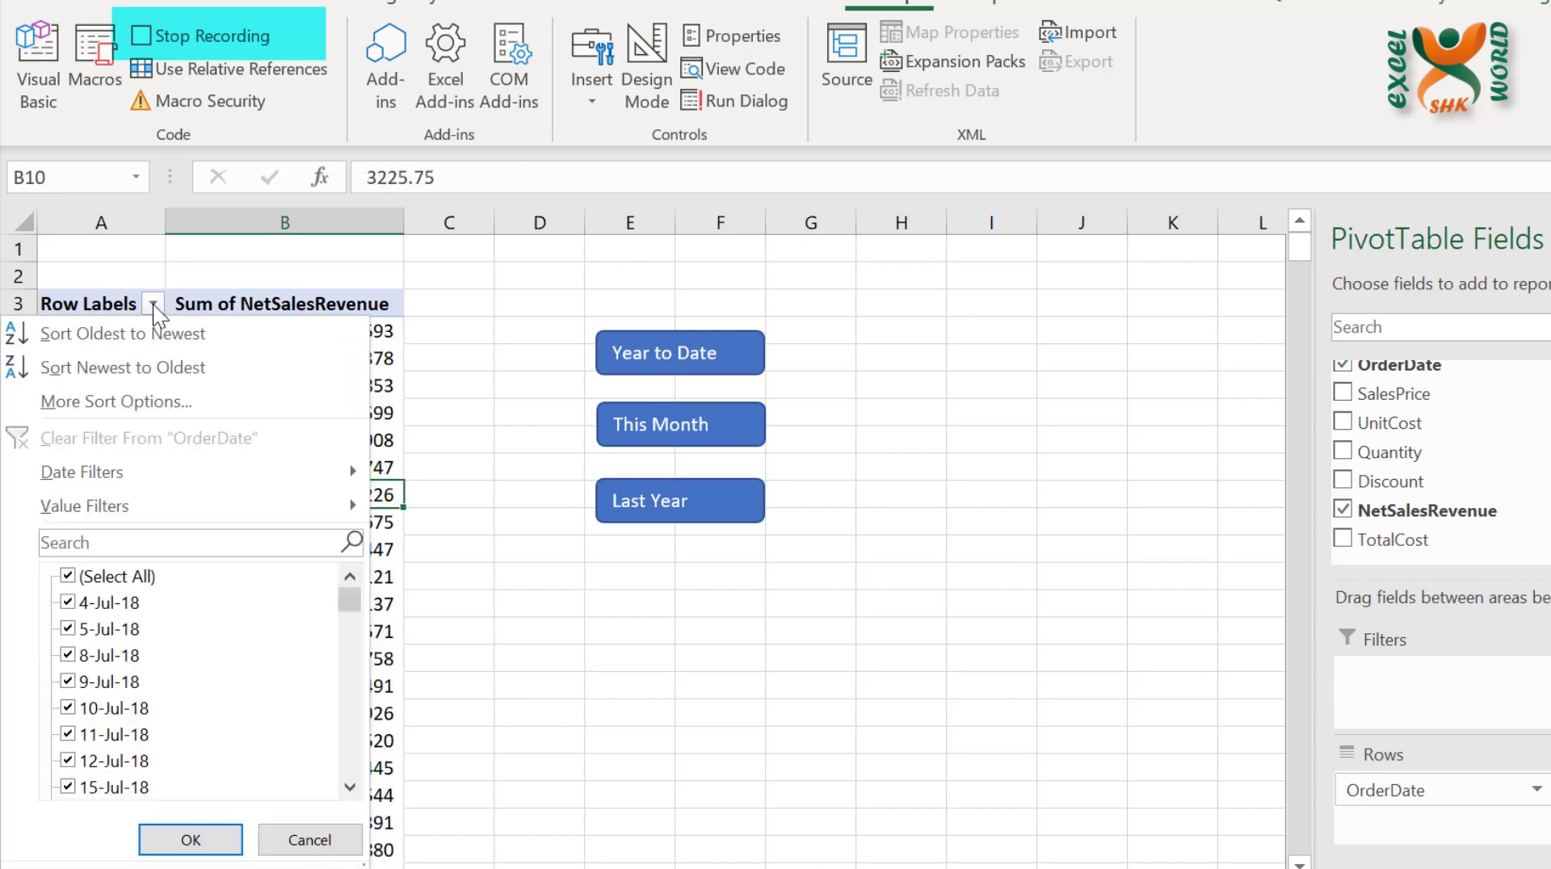
mouse_move(270, 465)
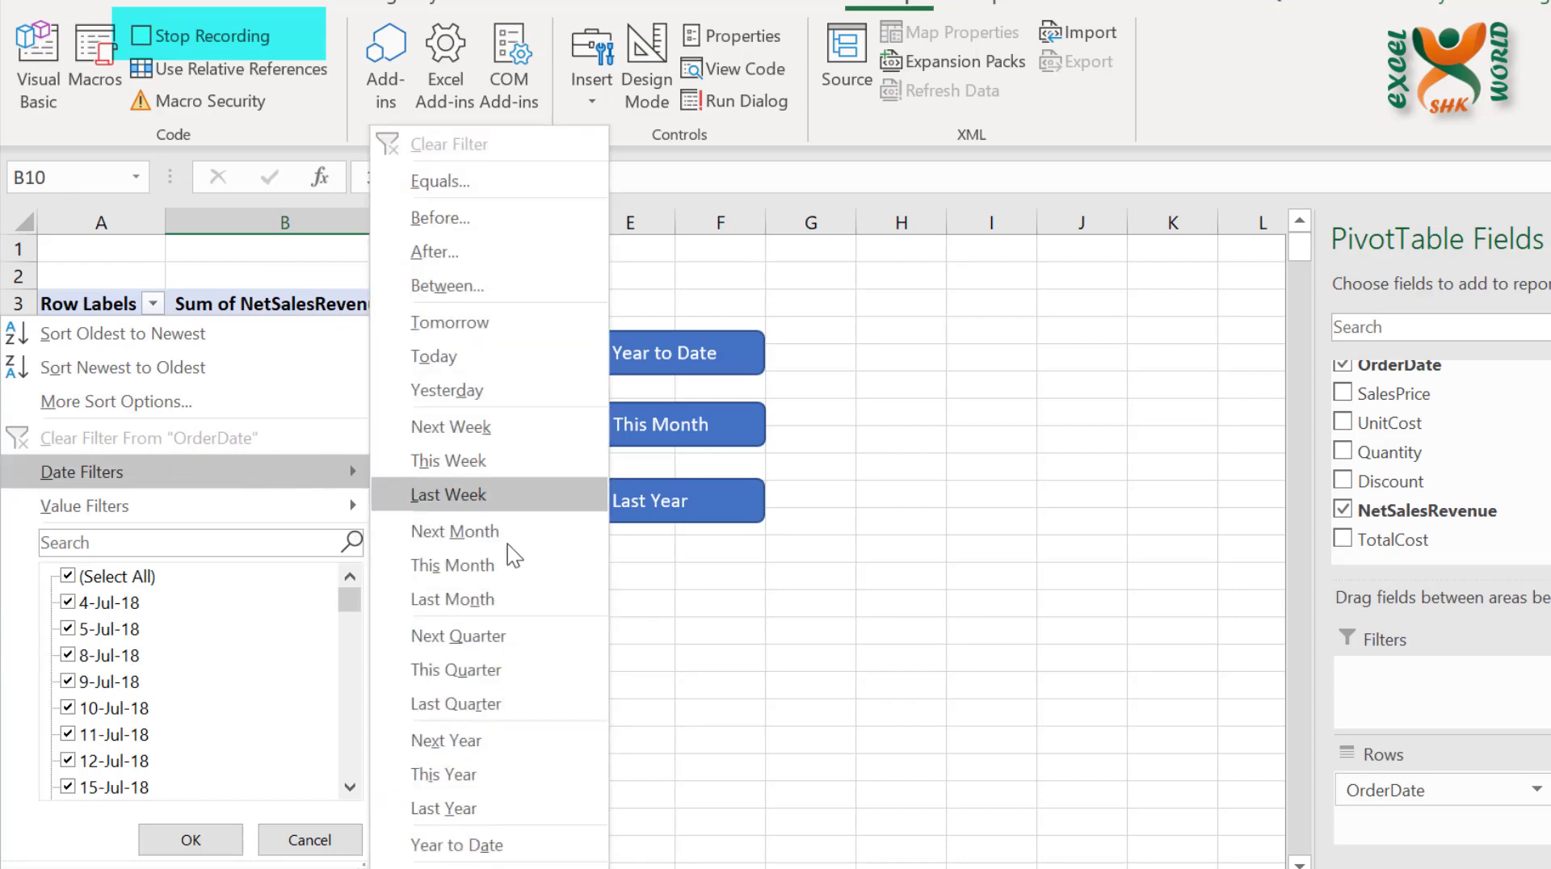
left_click(529, 845)
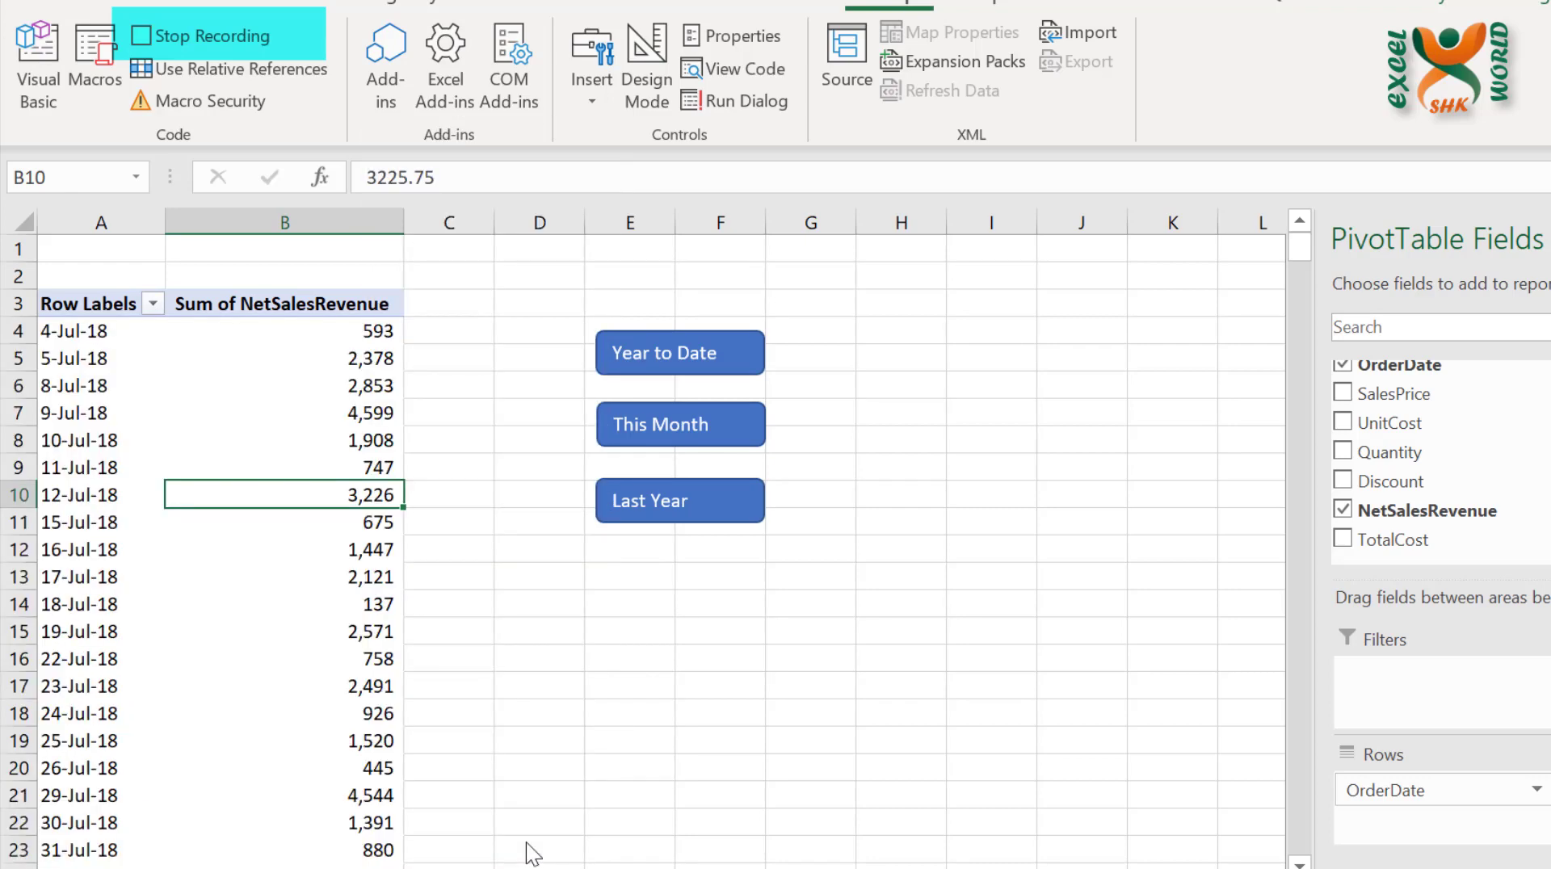
left_click(202, 40)
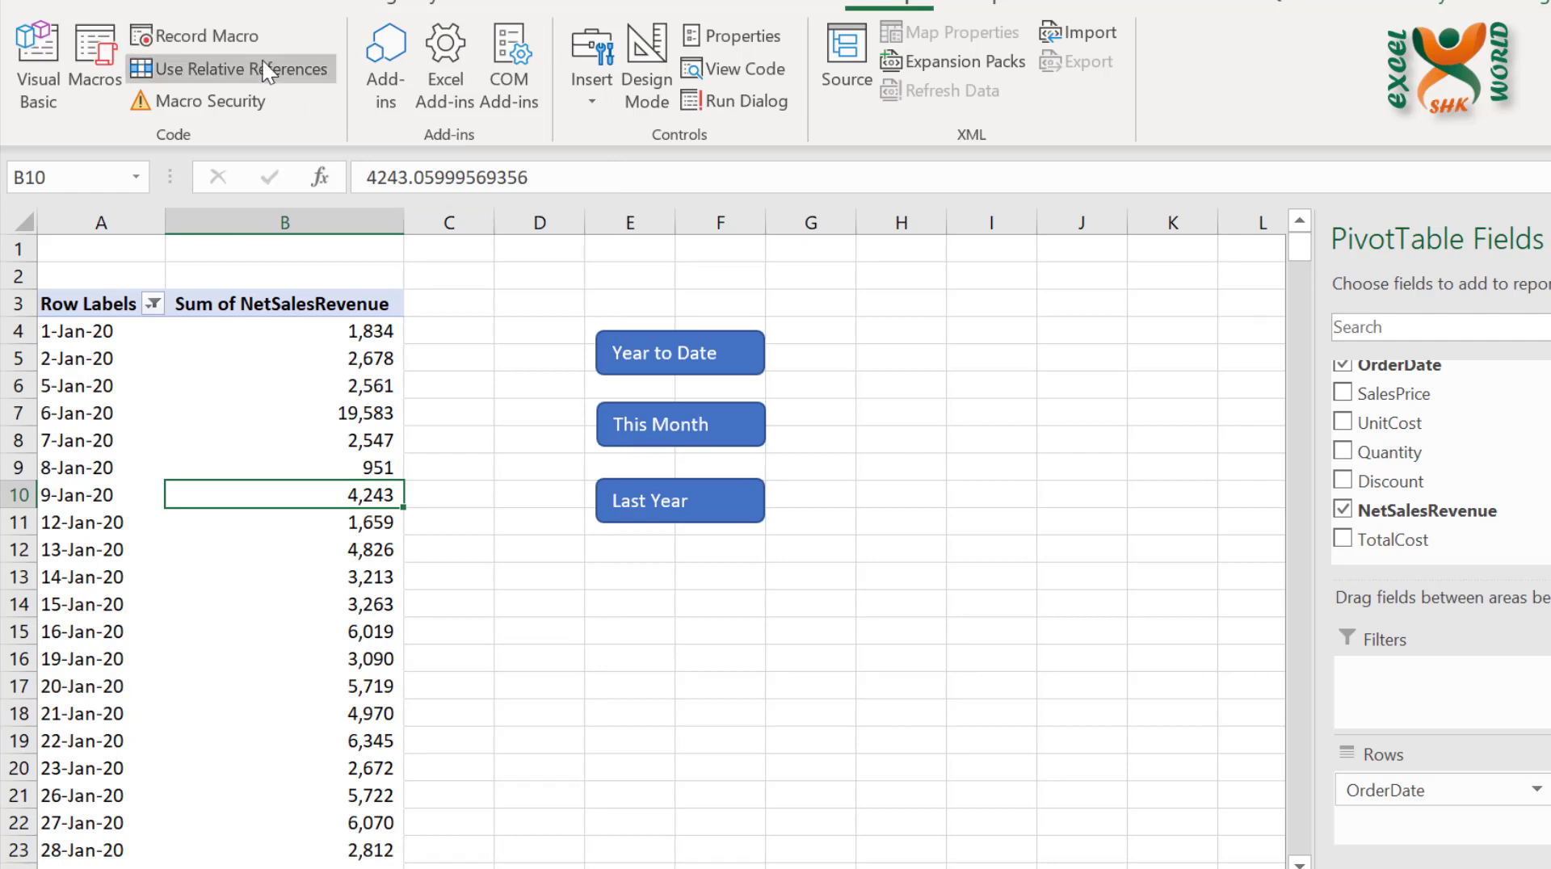
Start recording a macro named ThisMonth, stored in This Workbook
left_click(212, 39)
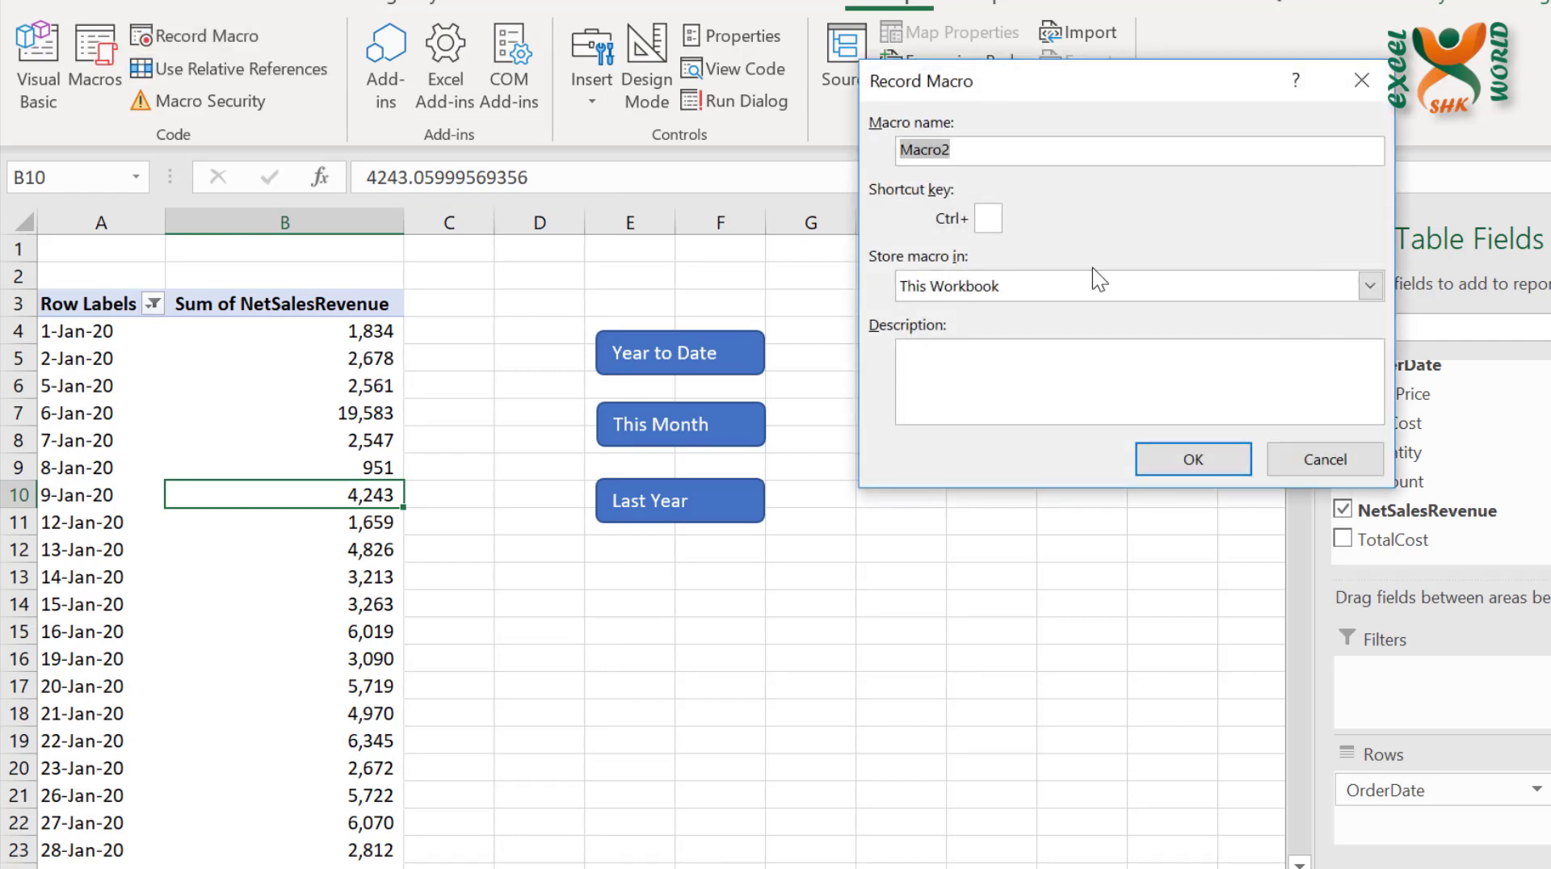
type("ThisMonth")
left_click(1181, 459)
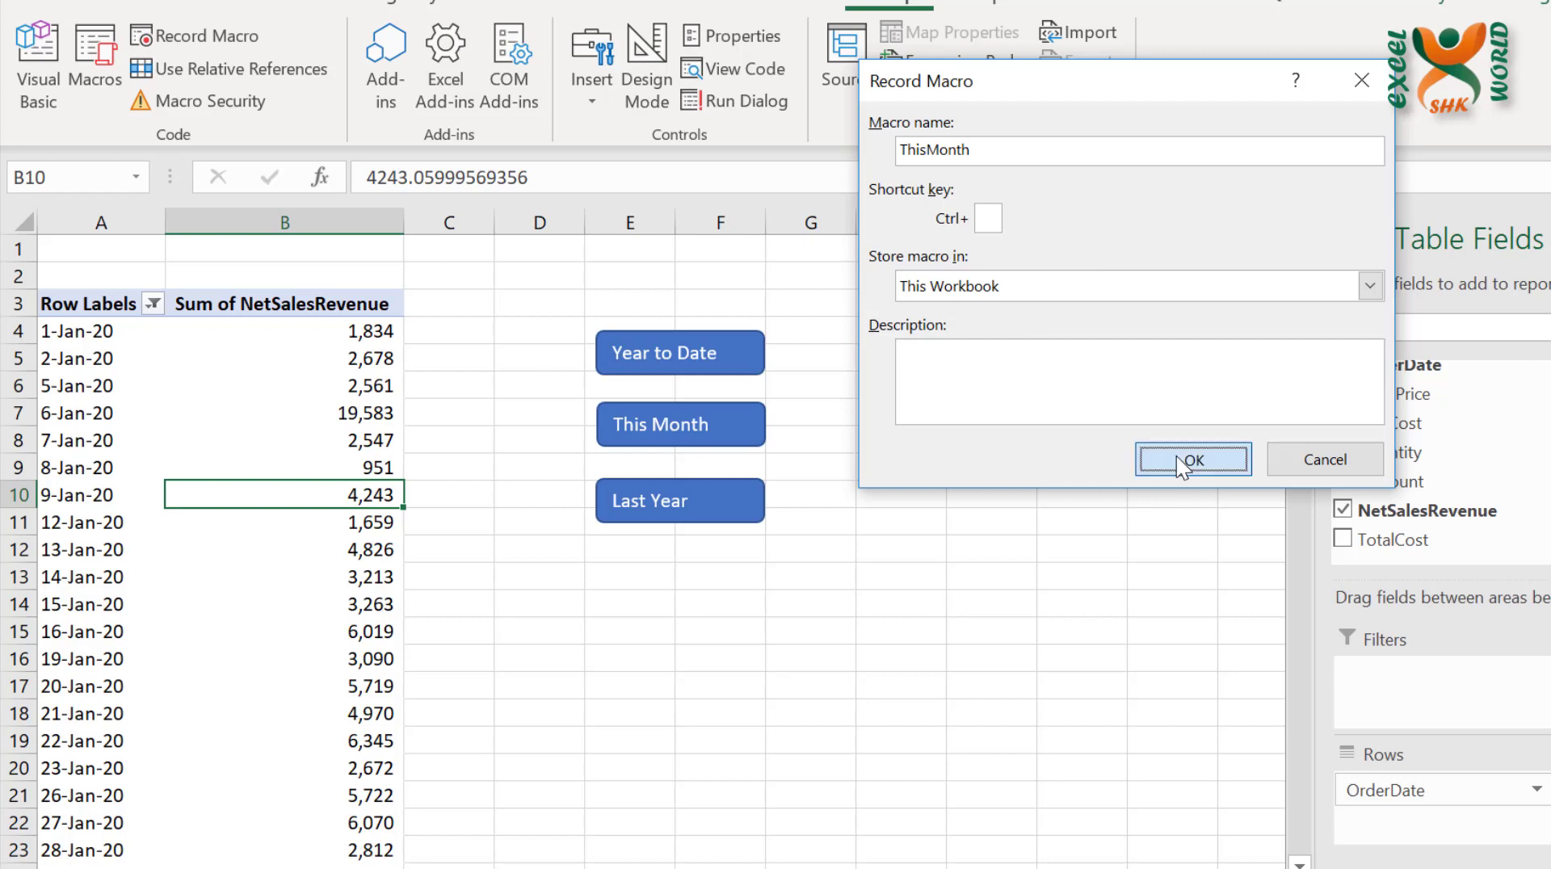
Finish recording the ThisMonth macro by clearing the OrderDate filter and filtering the row labels to This Month
left_click(154, 306)
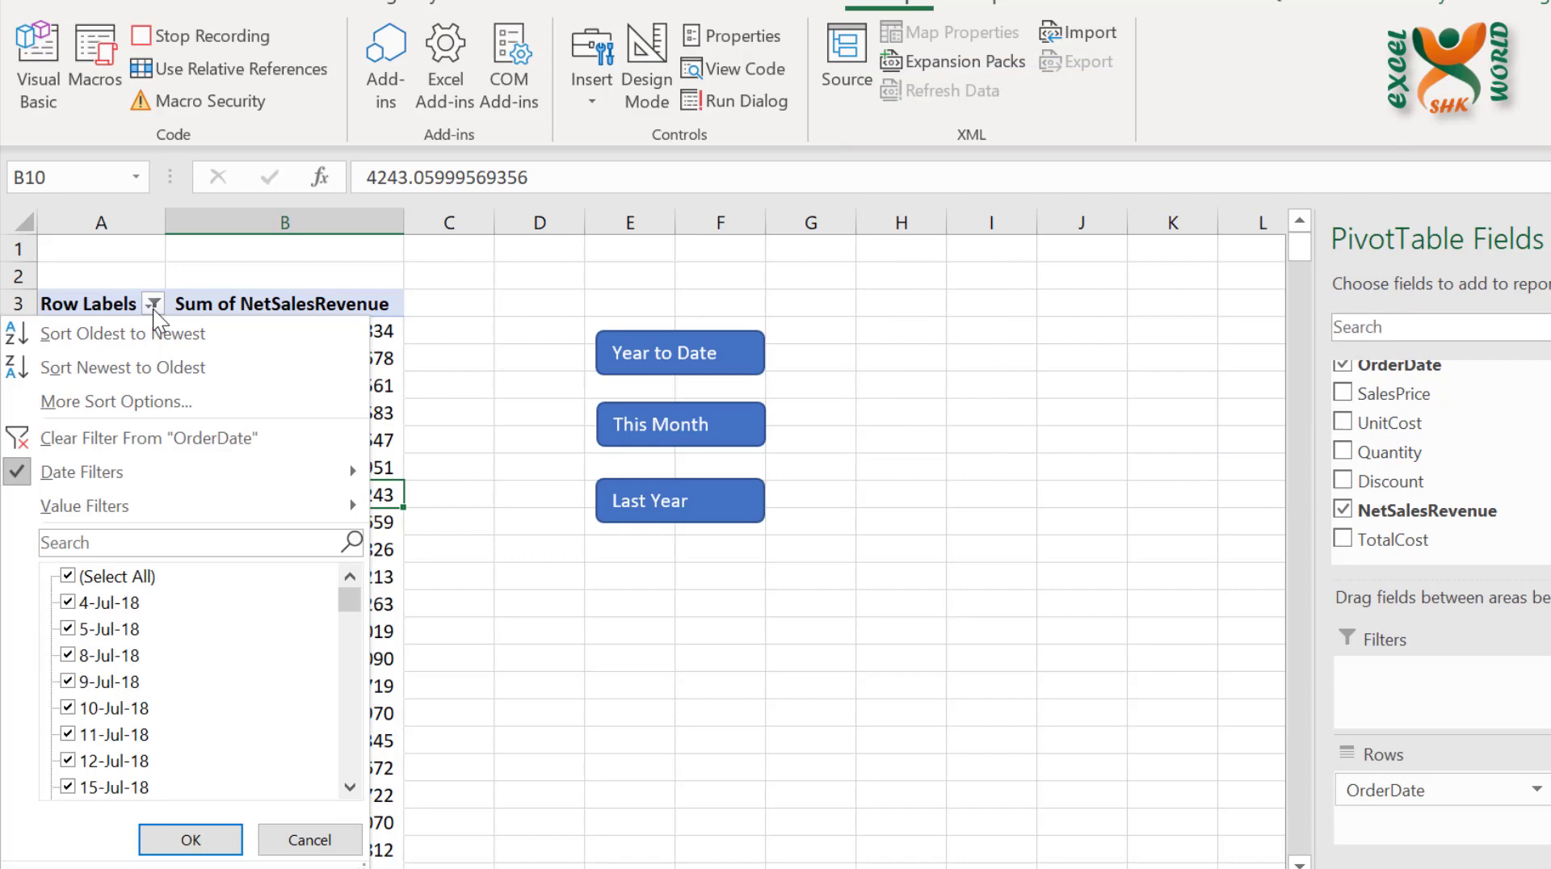
left_click(278, 441)
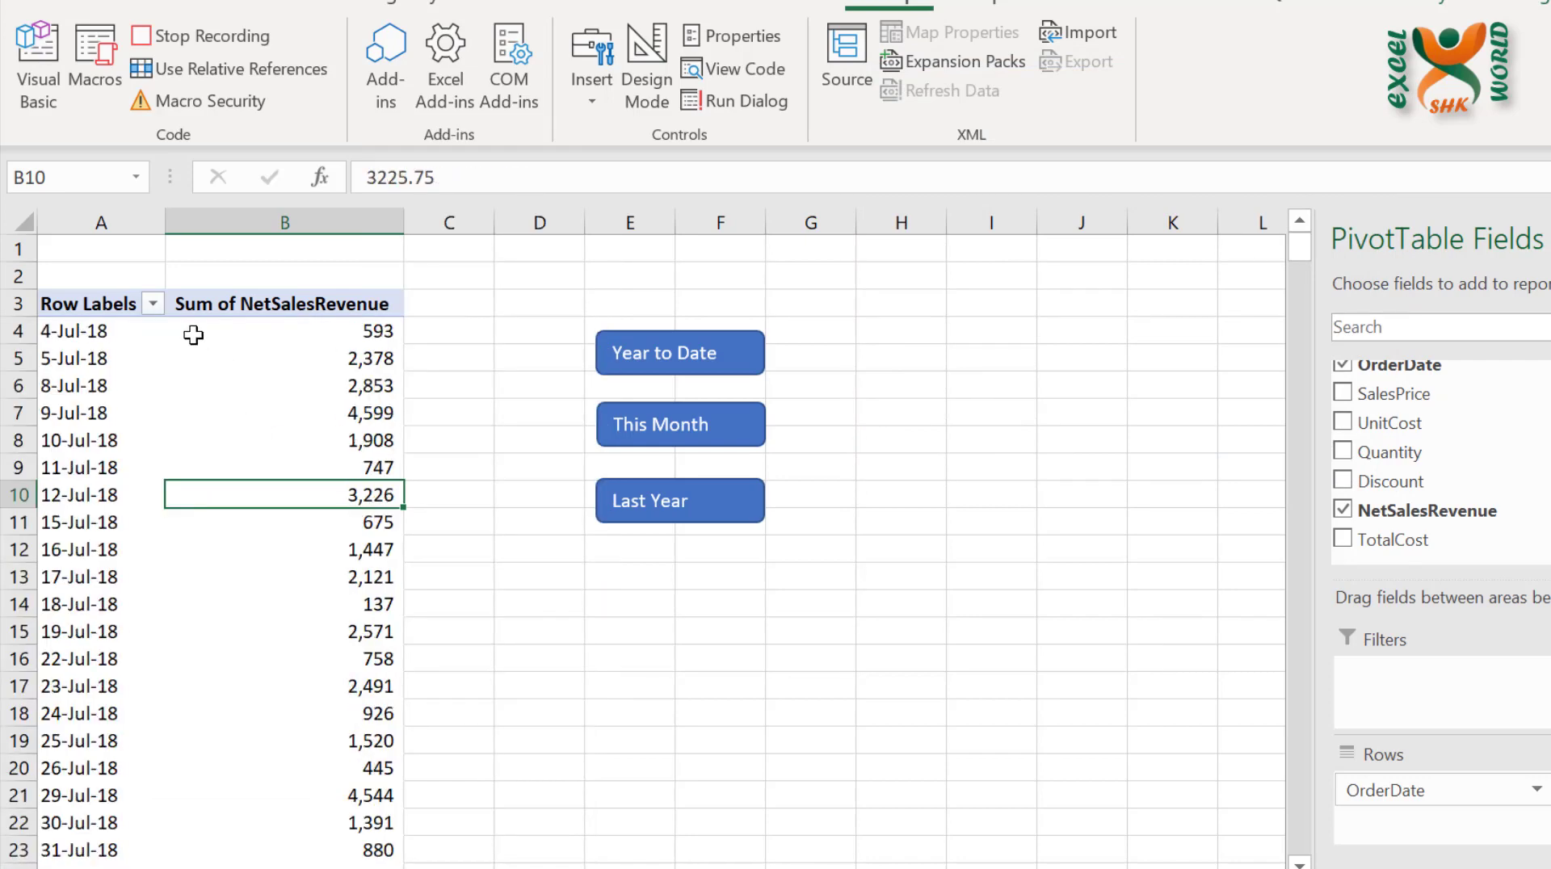
left_click(153, 304)
mouse_move(296, 481)
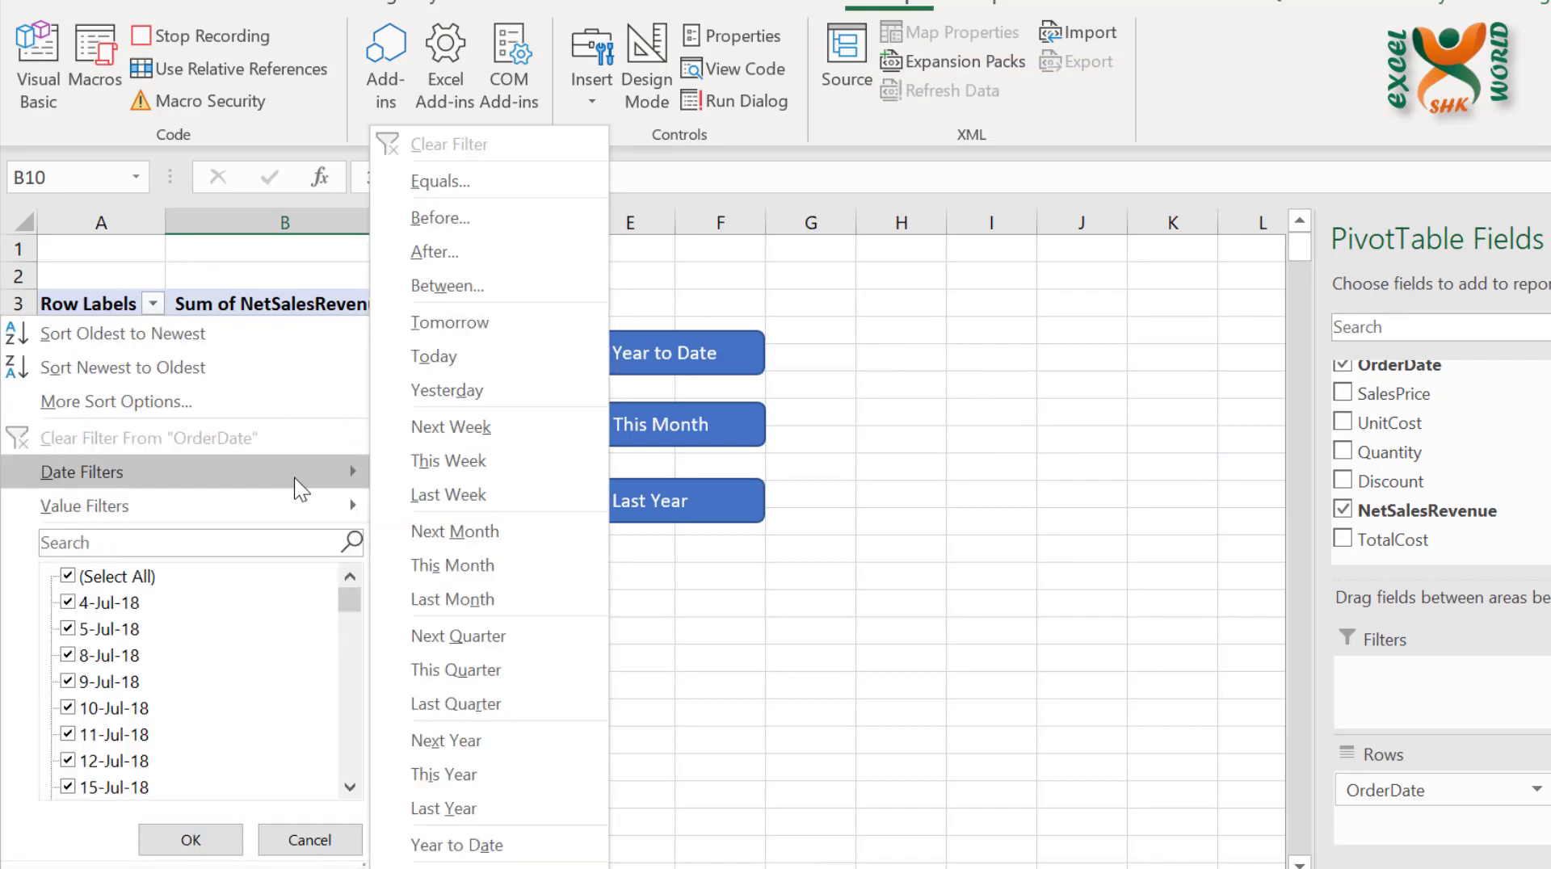
left_click(545, 564)
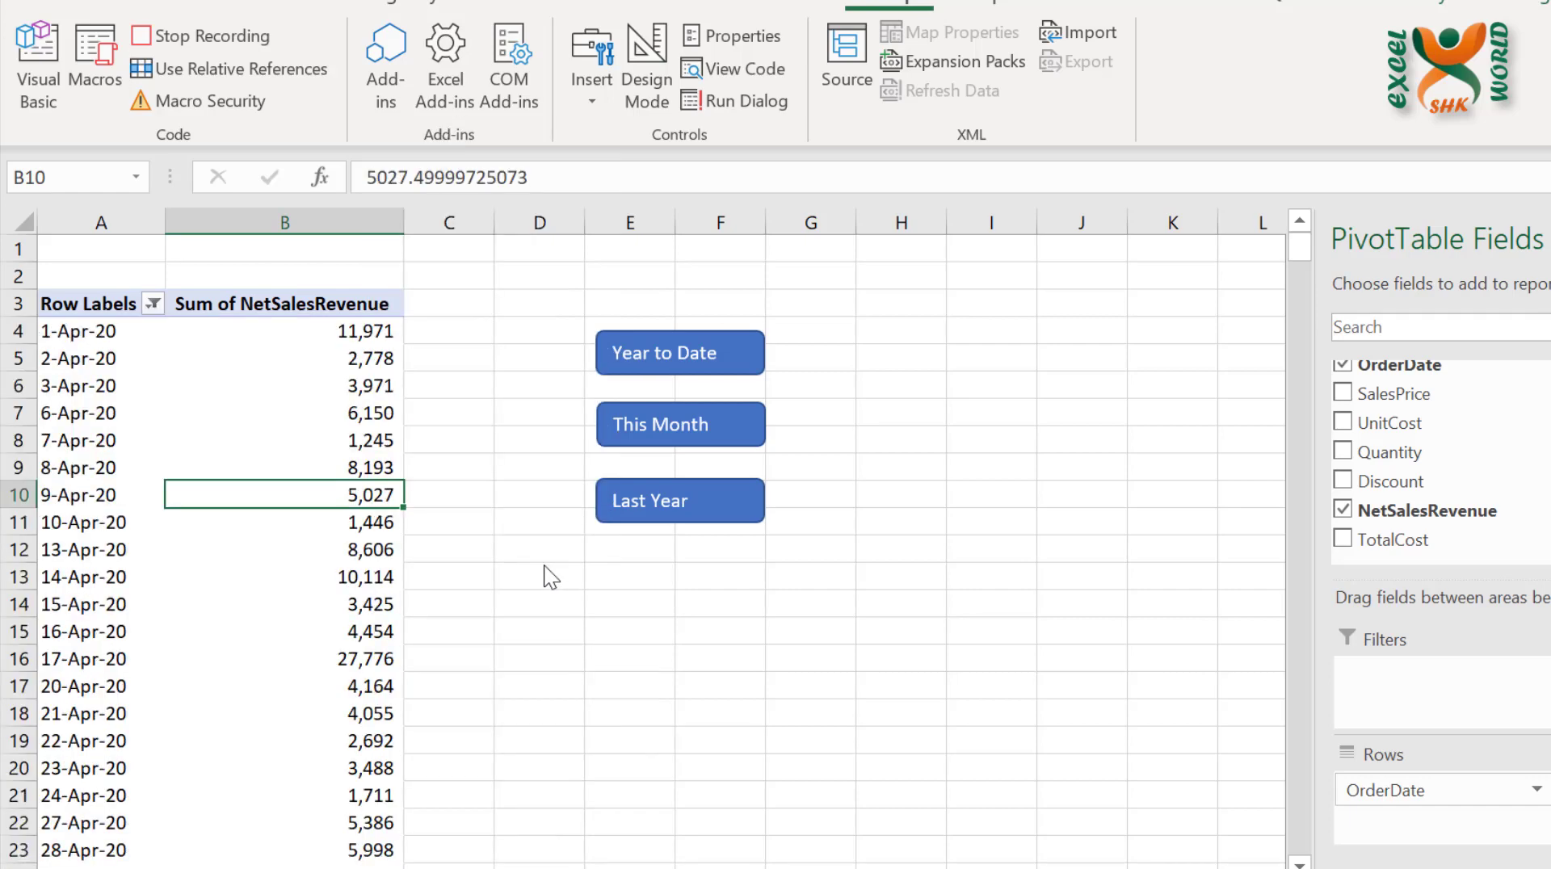
left_click(202, 28)
Start recording a macro named LastYear, stored in This Workbook
left_click(202, 29)
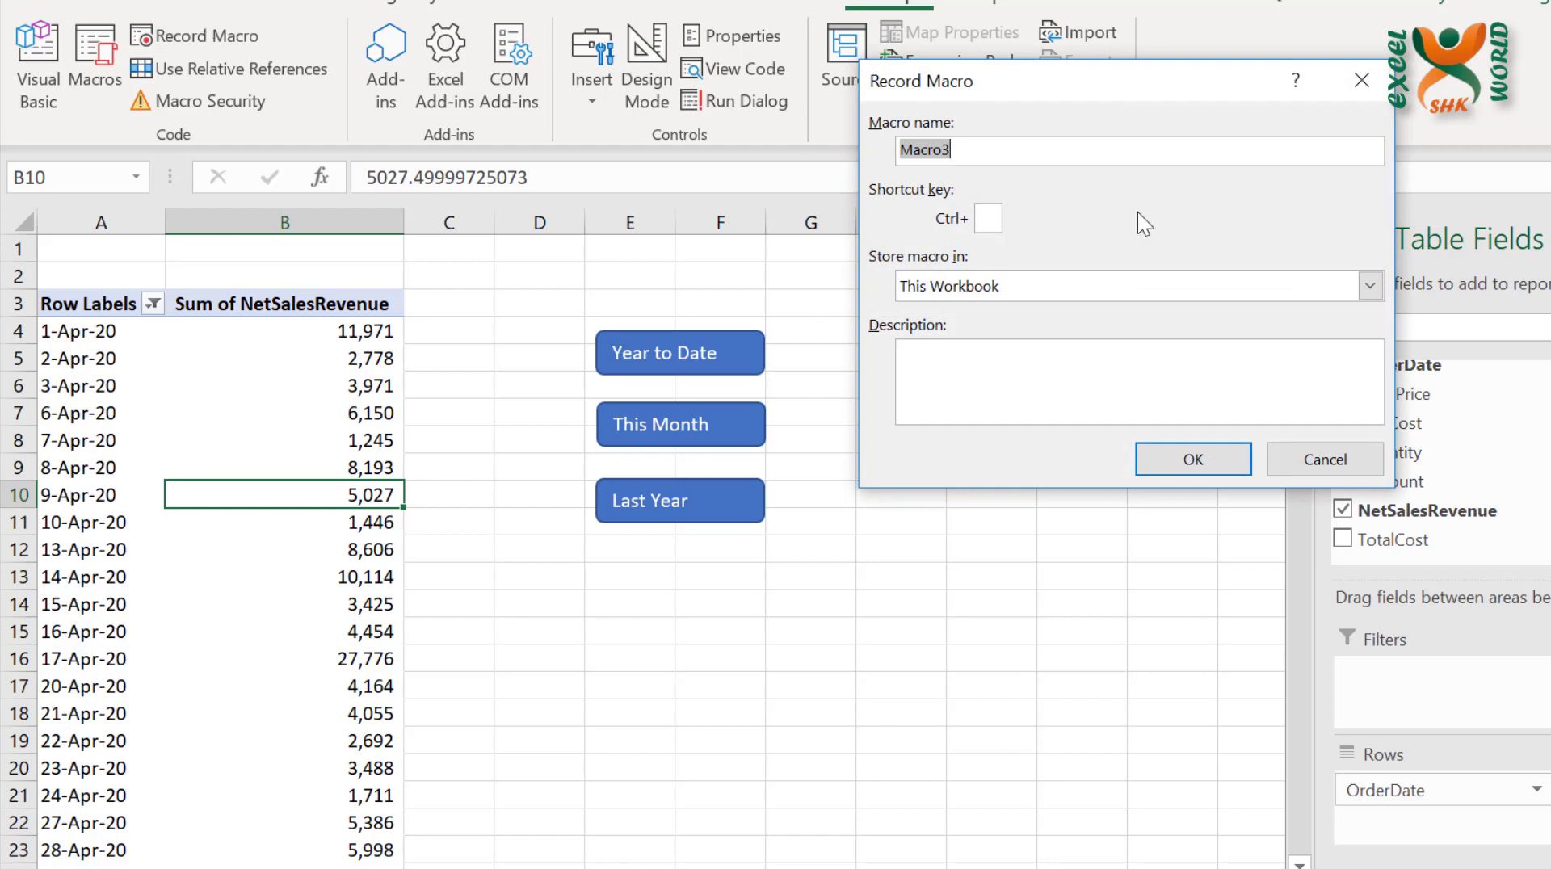
type("Last Year")
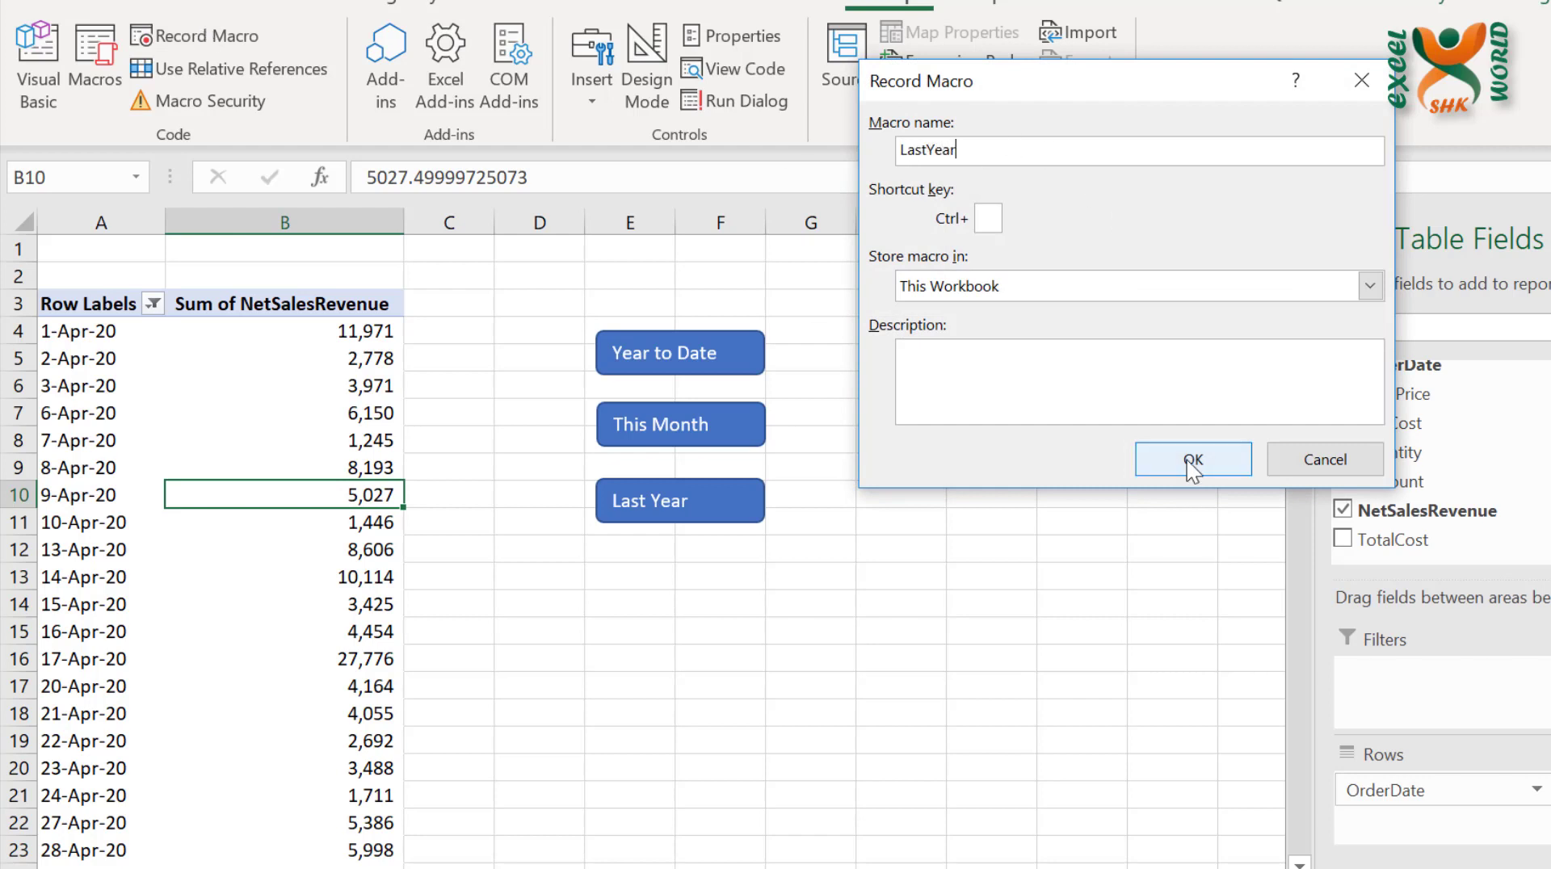
left_click(1189, 460)
Finish recording the LastYear macro by clearing the OrderDate filter and filtering the row labels to Last Year
left_click(152, 304)
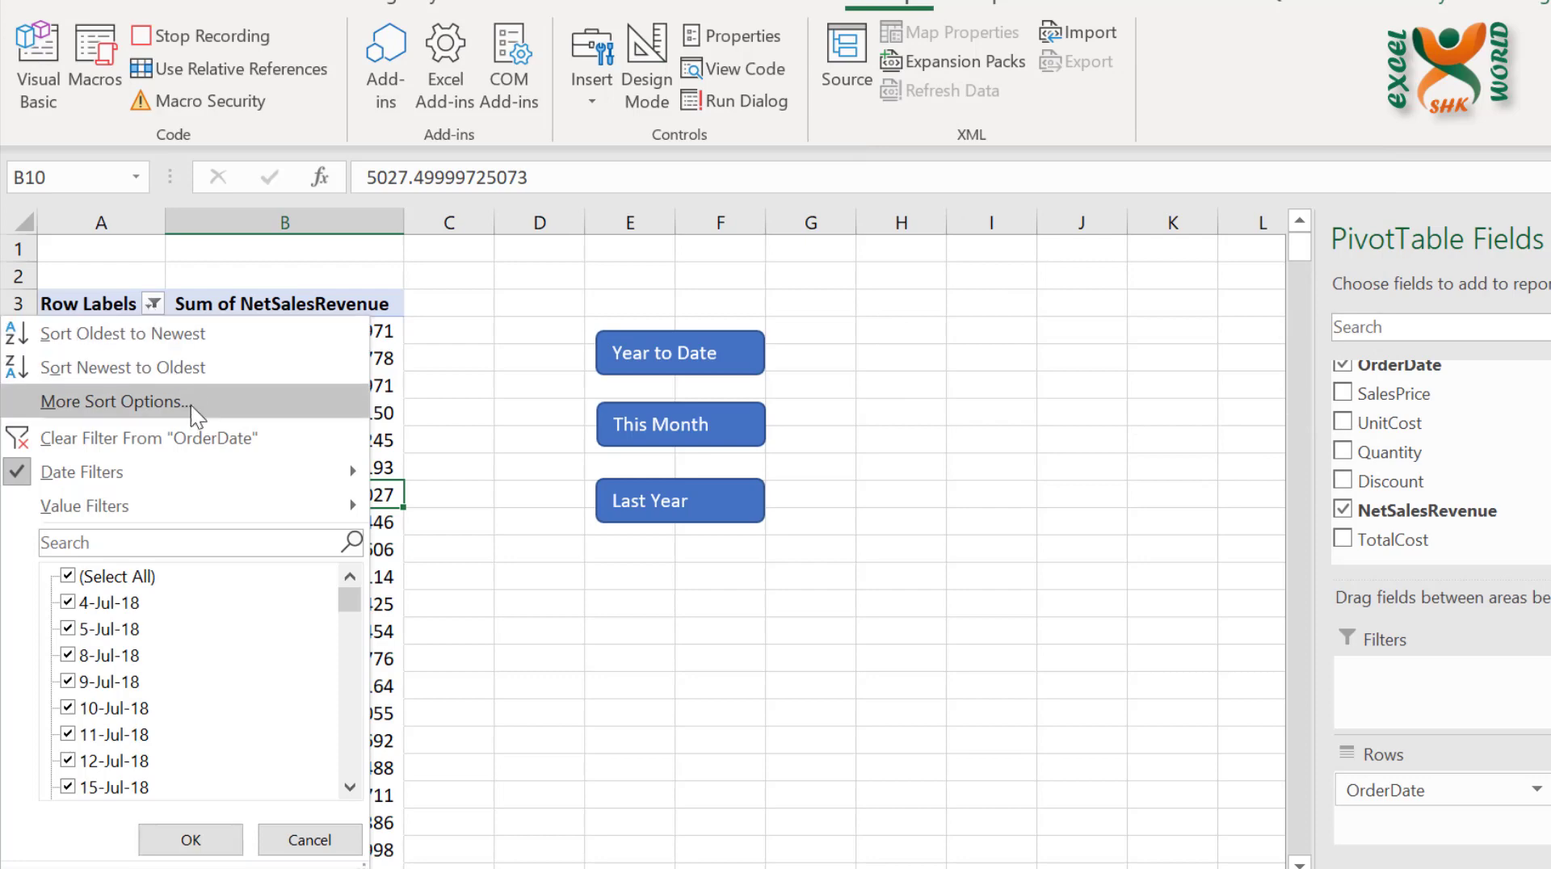
left_click(197, 438)
left_click(153, 303)
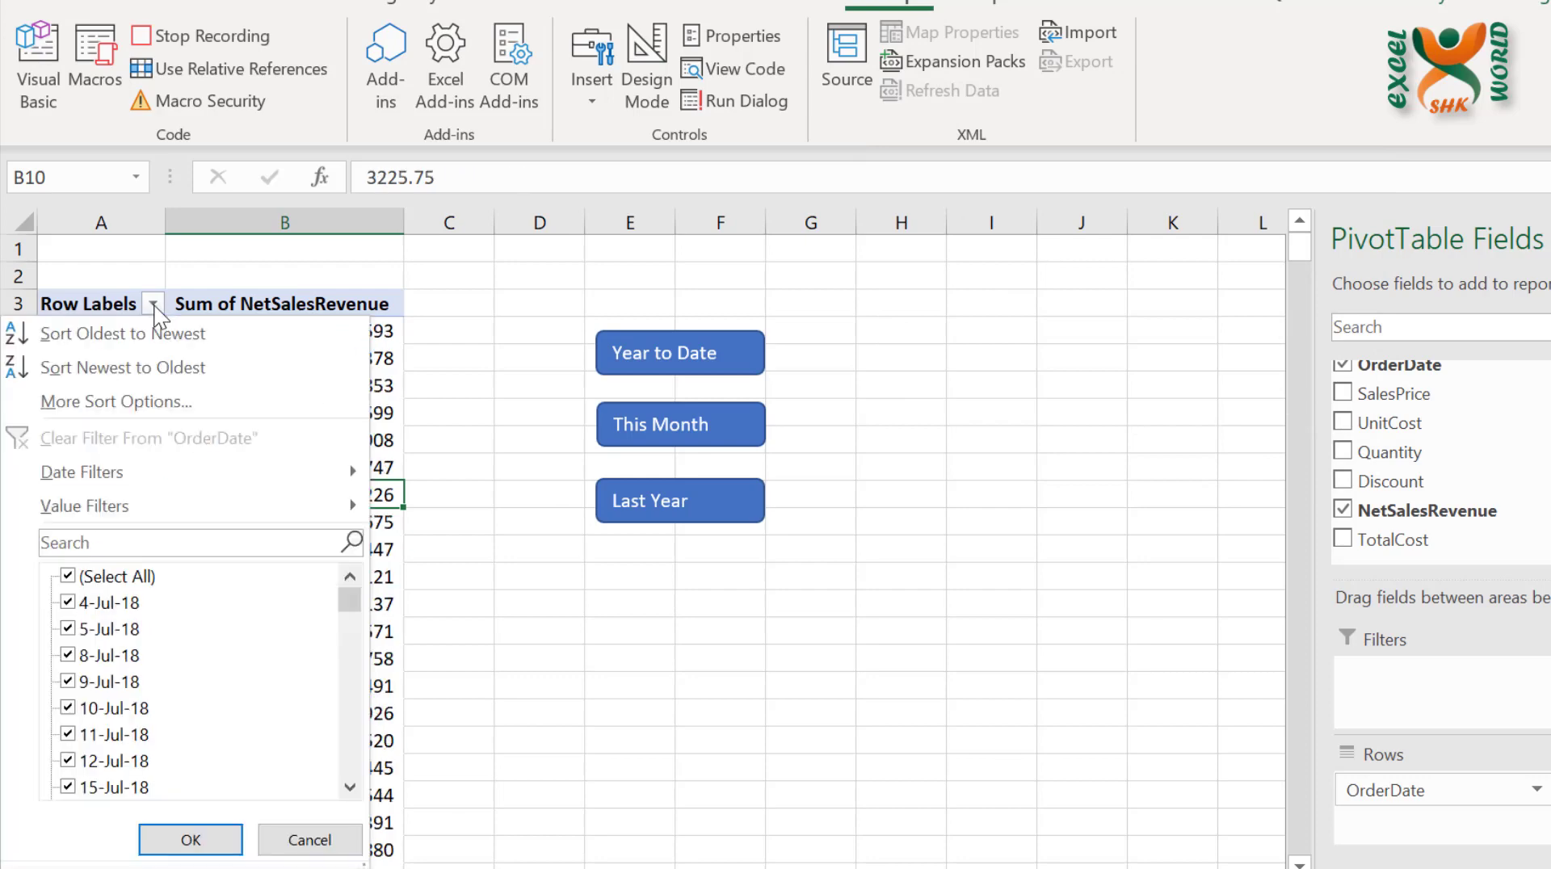
mouse_move(255, 463)
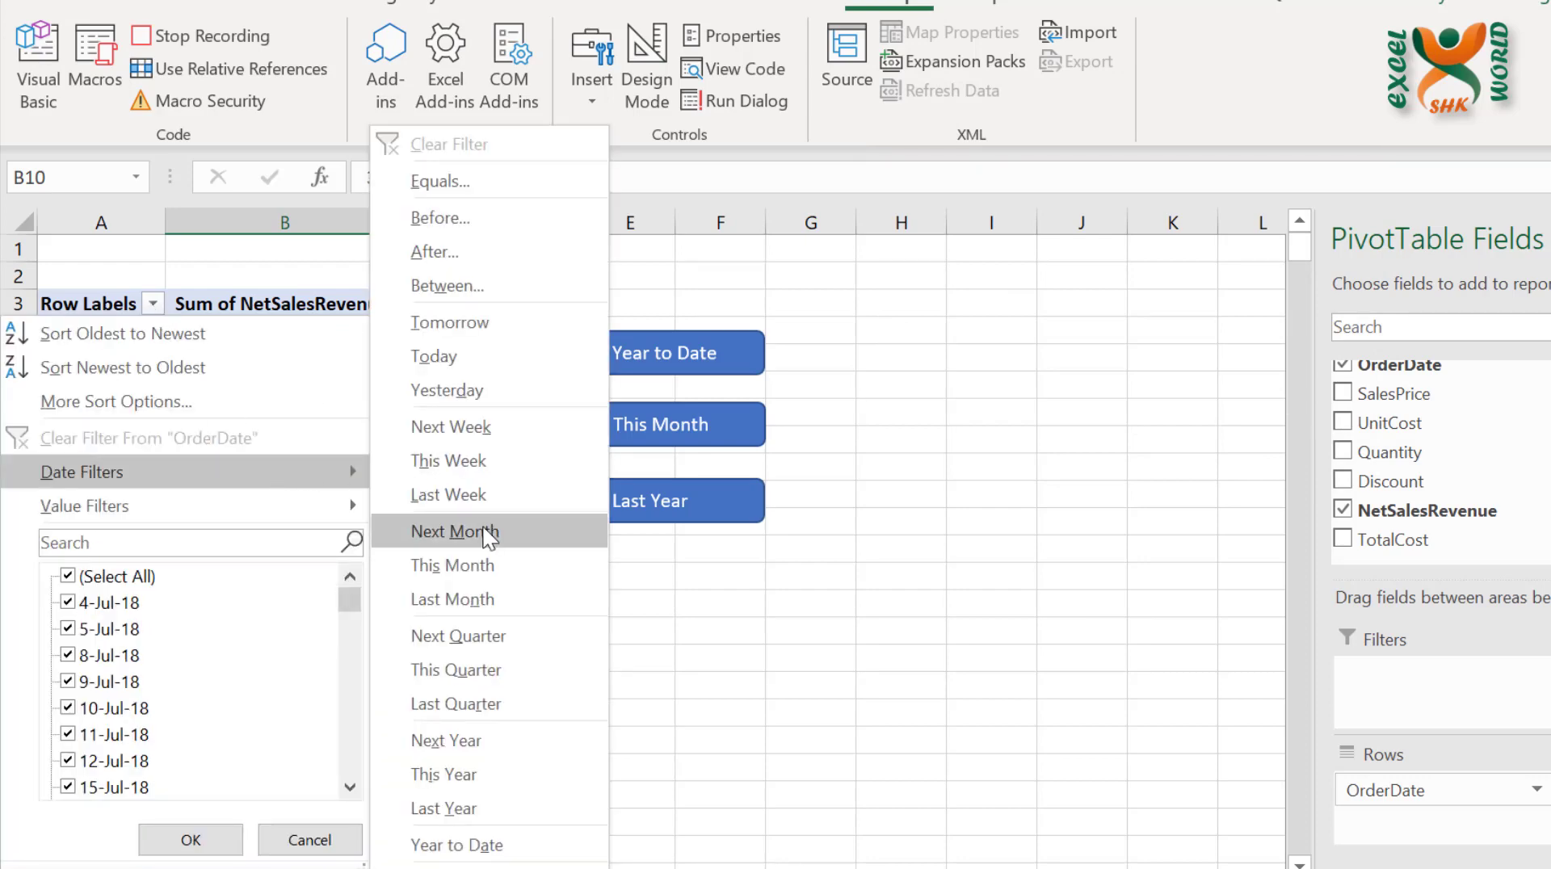
left_click(498, 809)
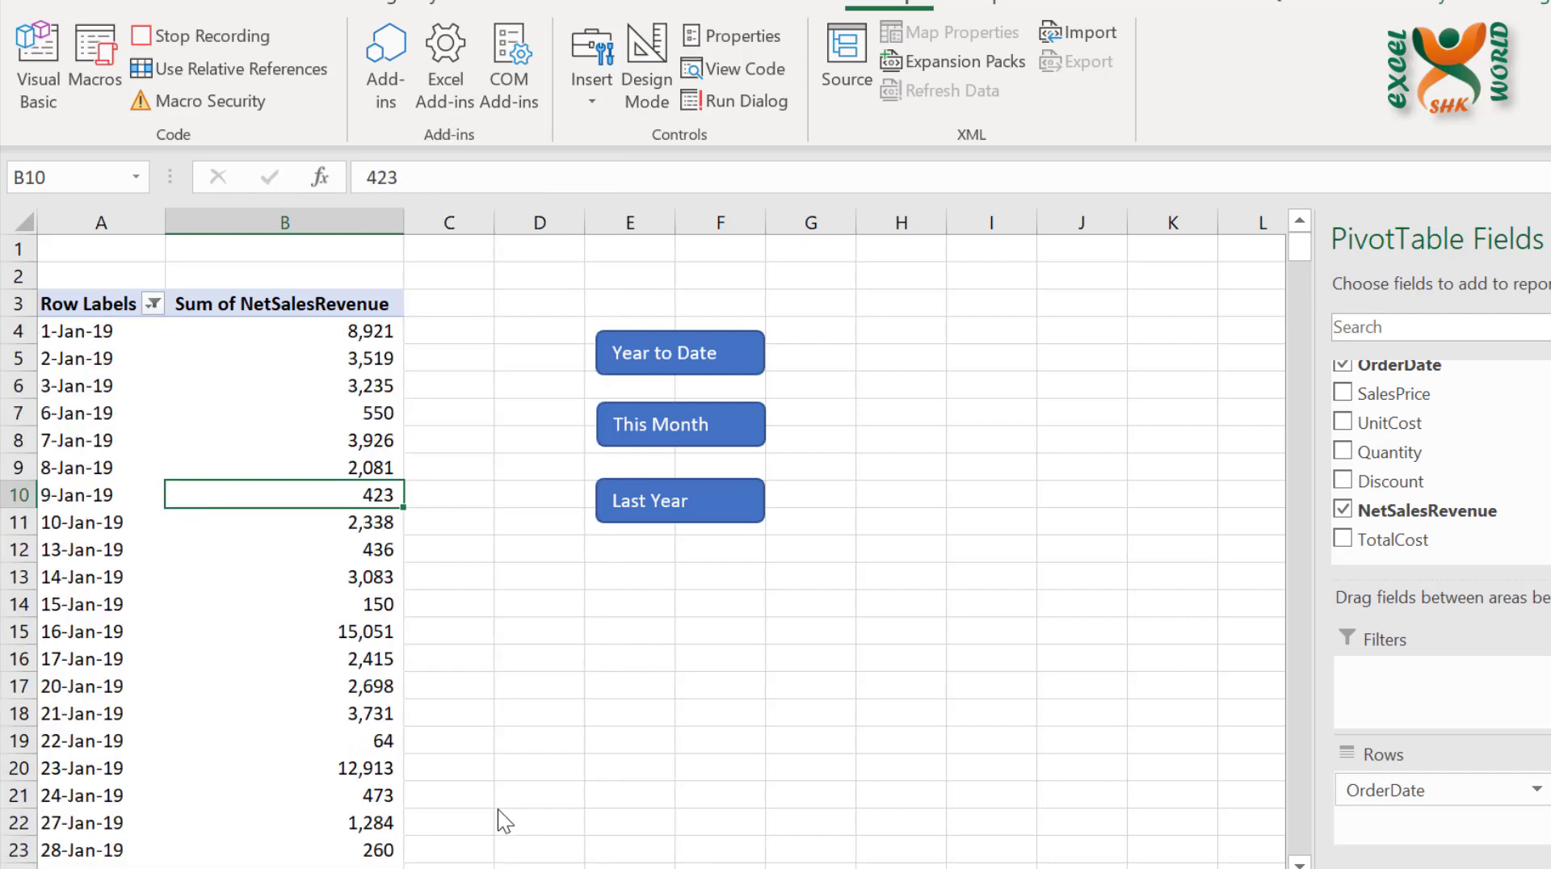
left_click(185, 37)
left_click(911, 322)
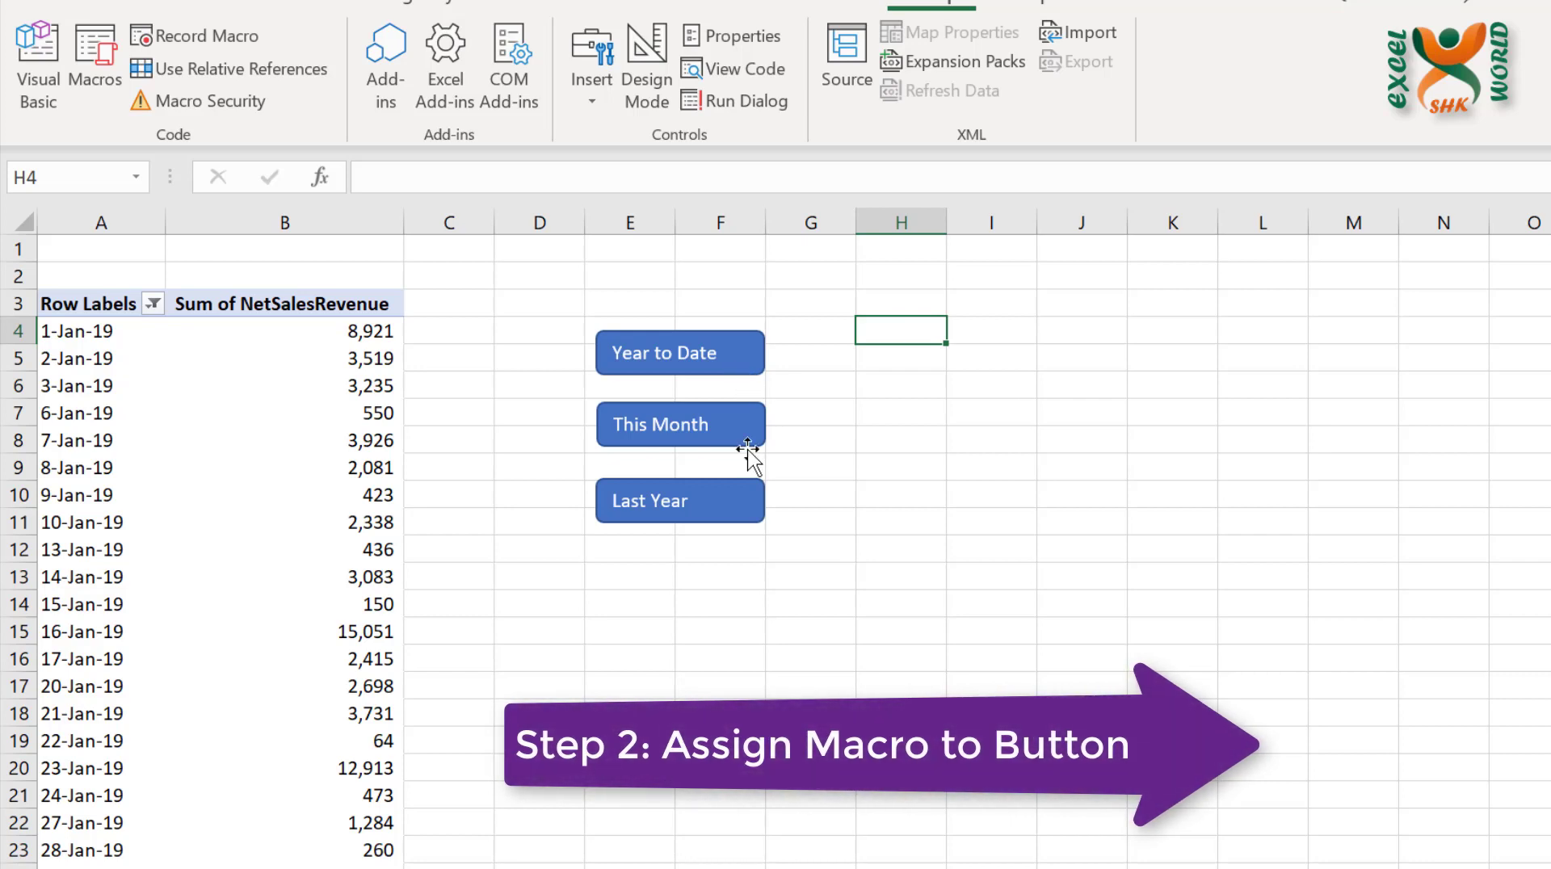
Assign the YTD macro to the "Year to Date" shape and deselect the shape
right_click(740, 370)
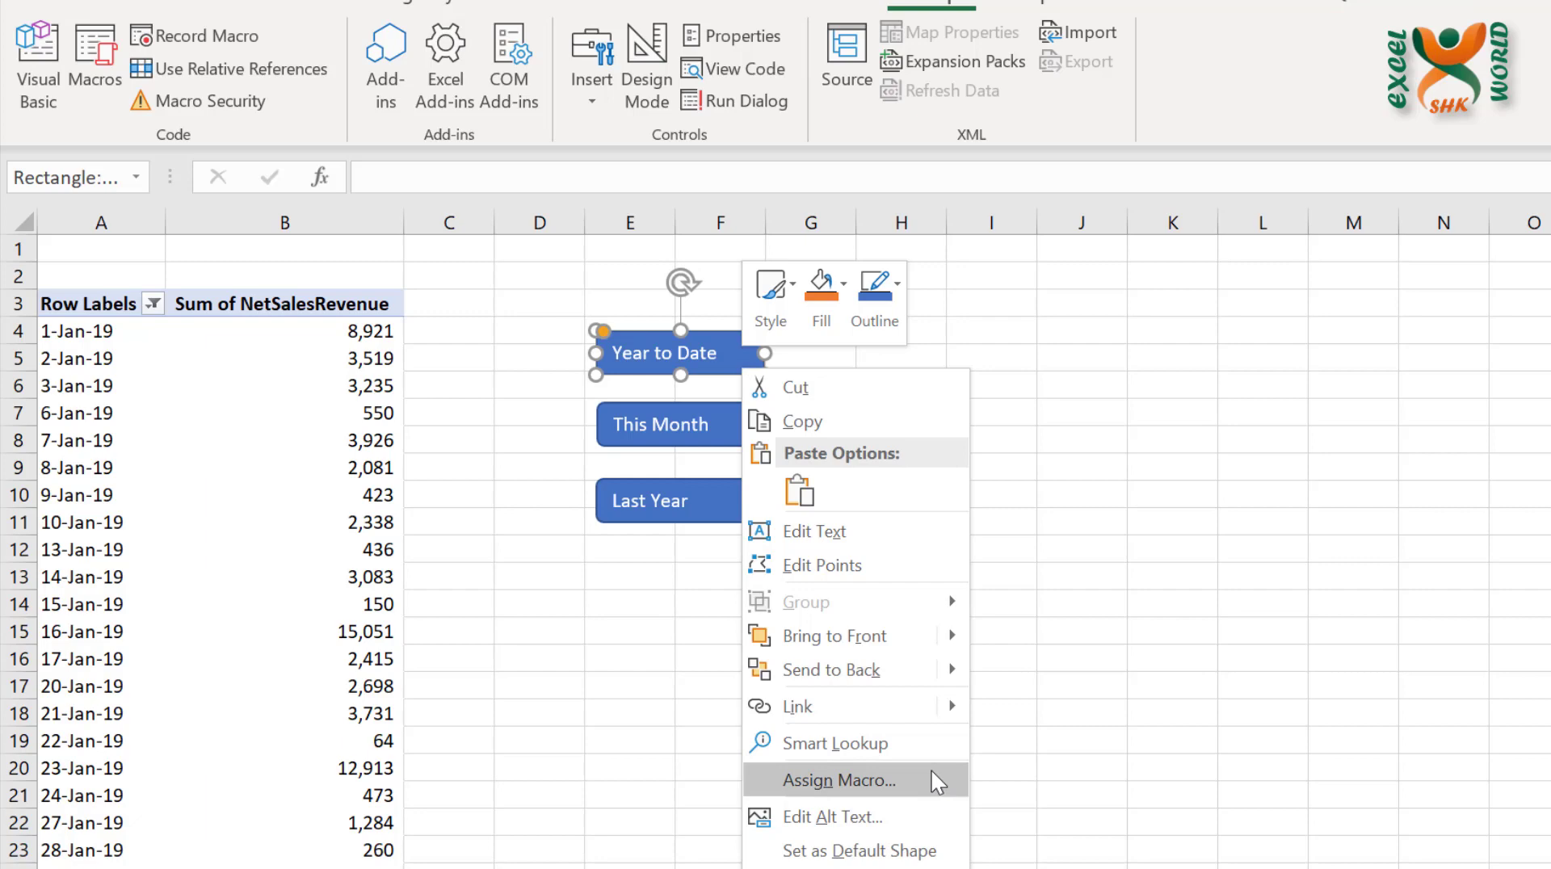
left_click(908, 771)
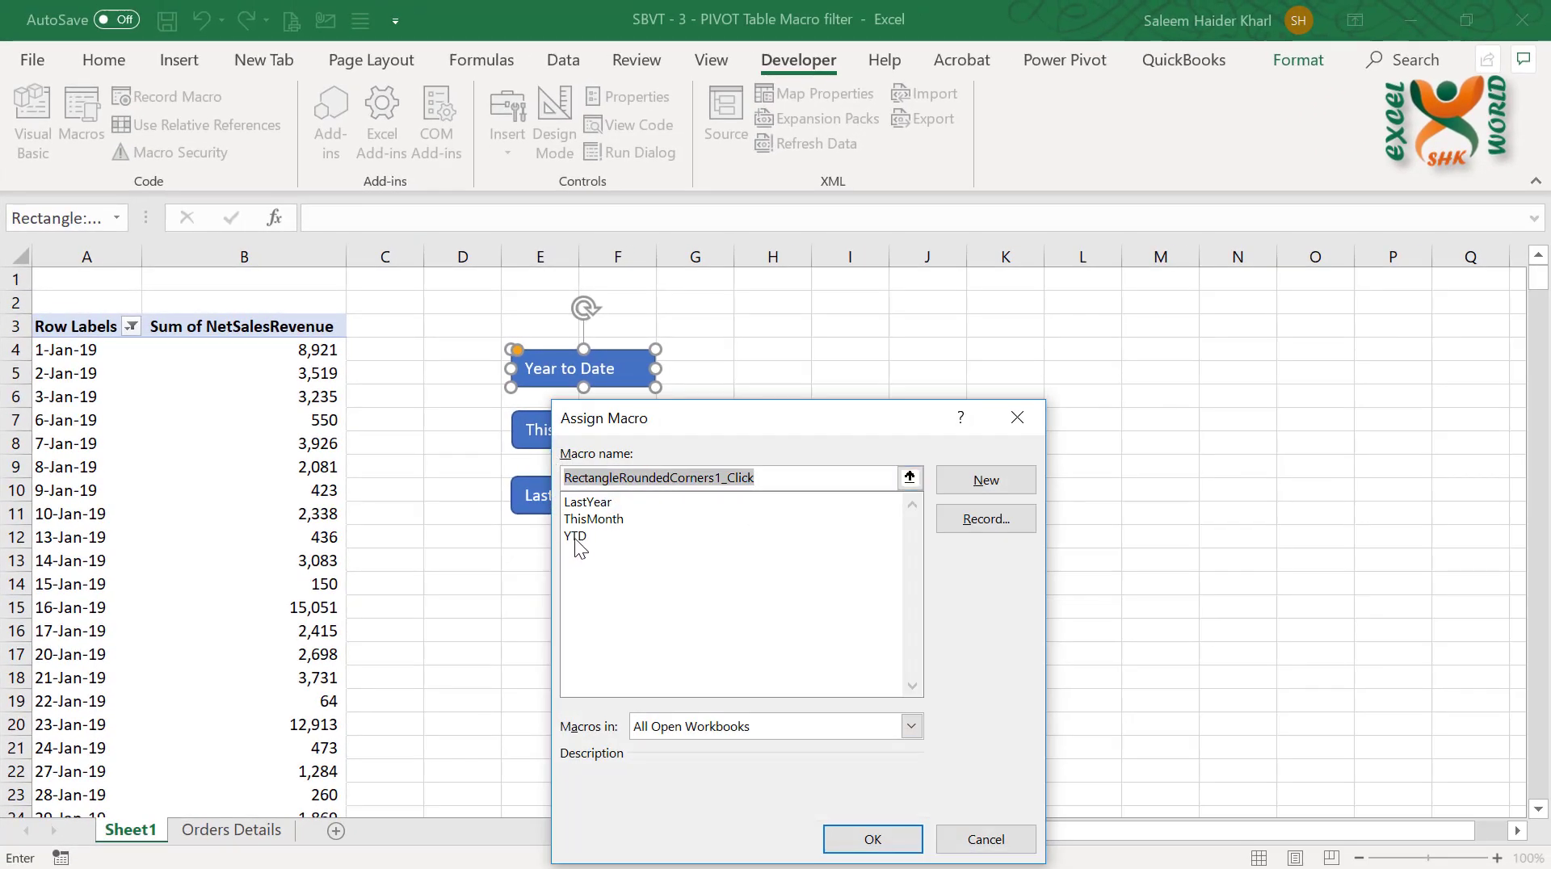
left_click(576, 537)
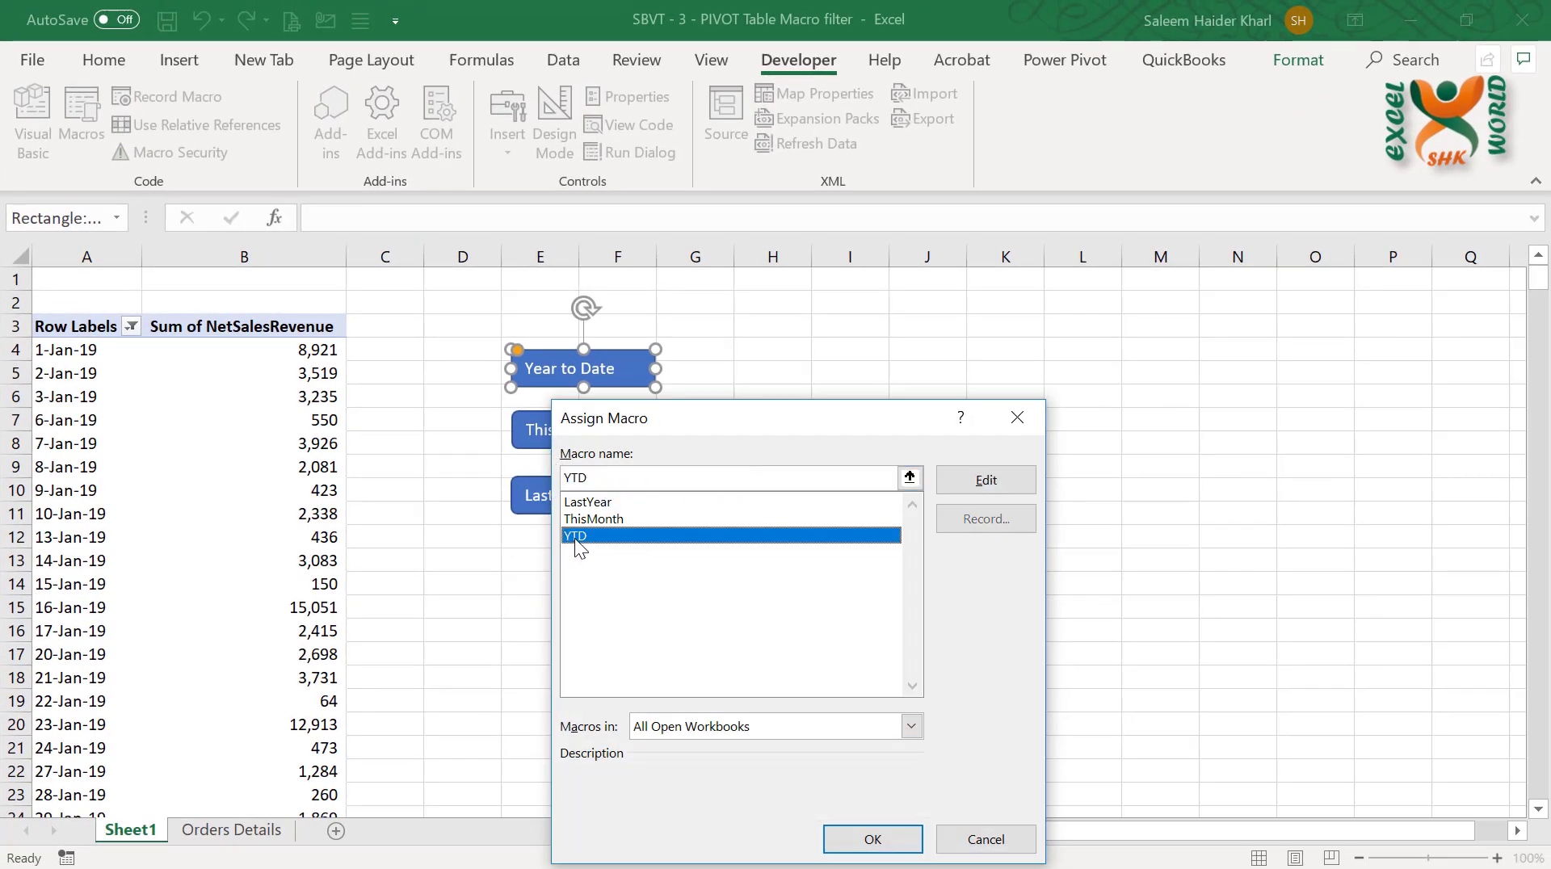
left_click(881, 843)
left_click(789, 371)
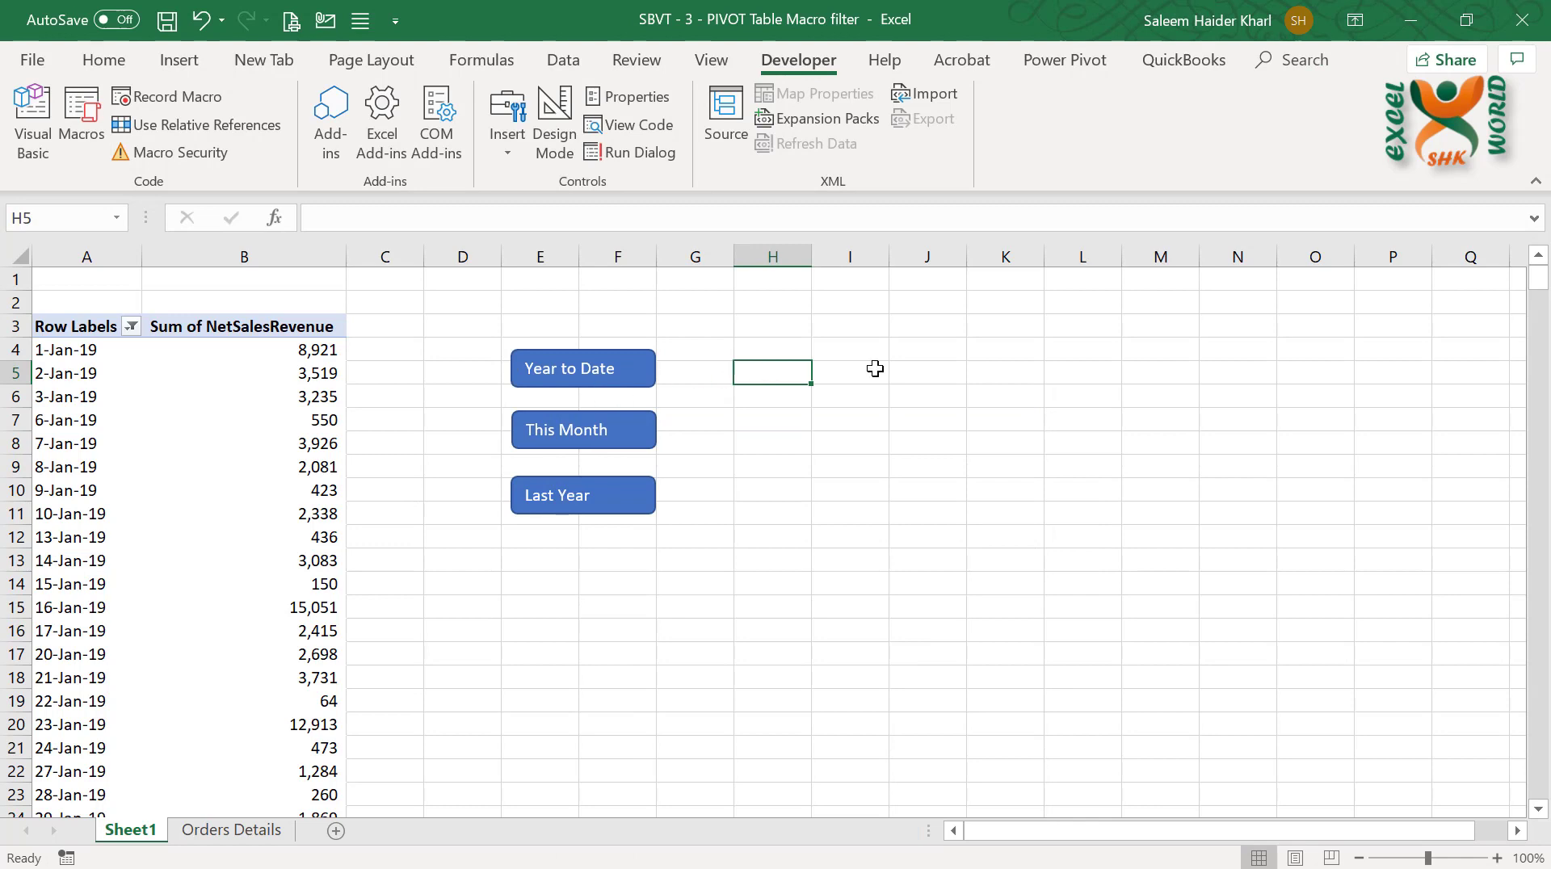
Test the "Year to Date" shape by running its macro and look through the filtered PivotTable rows down to the grand total
left_click(575, 378)
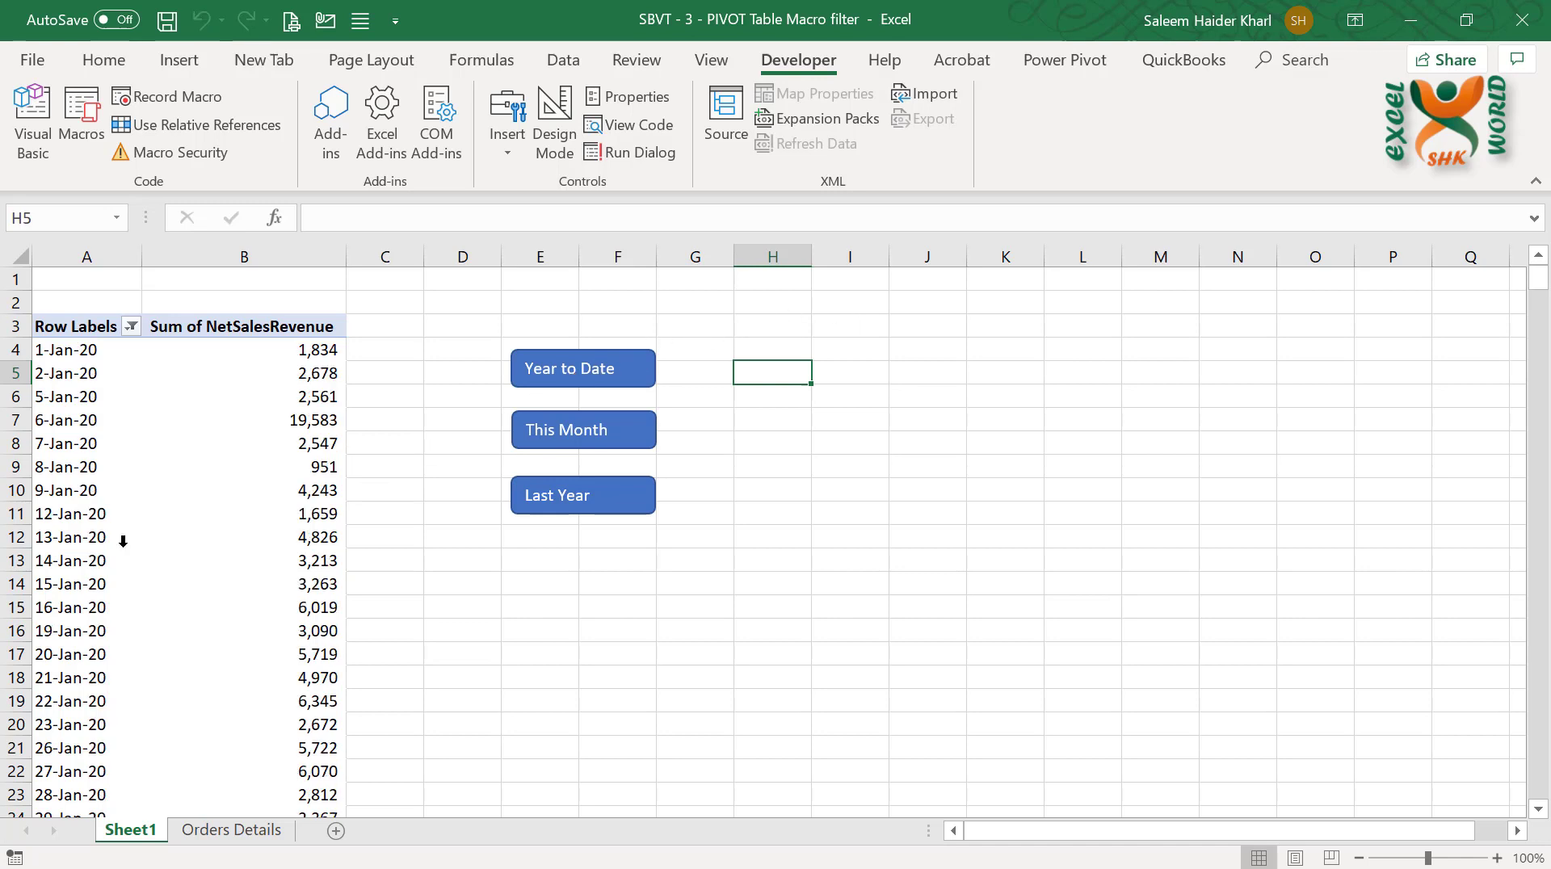
mouse_move(274, 454)
scroll(276, 457, "down", 7)
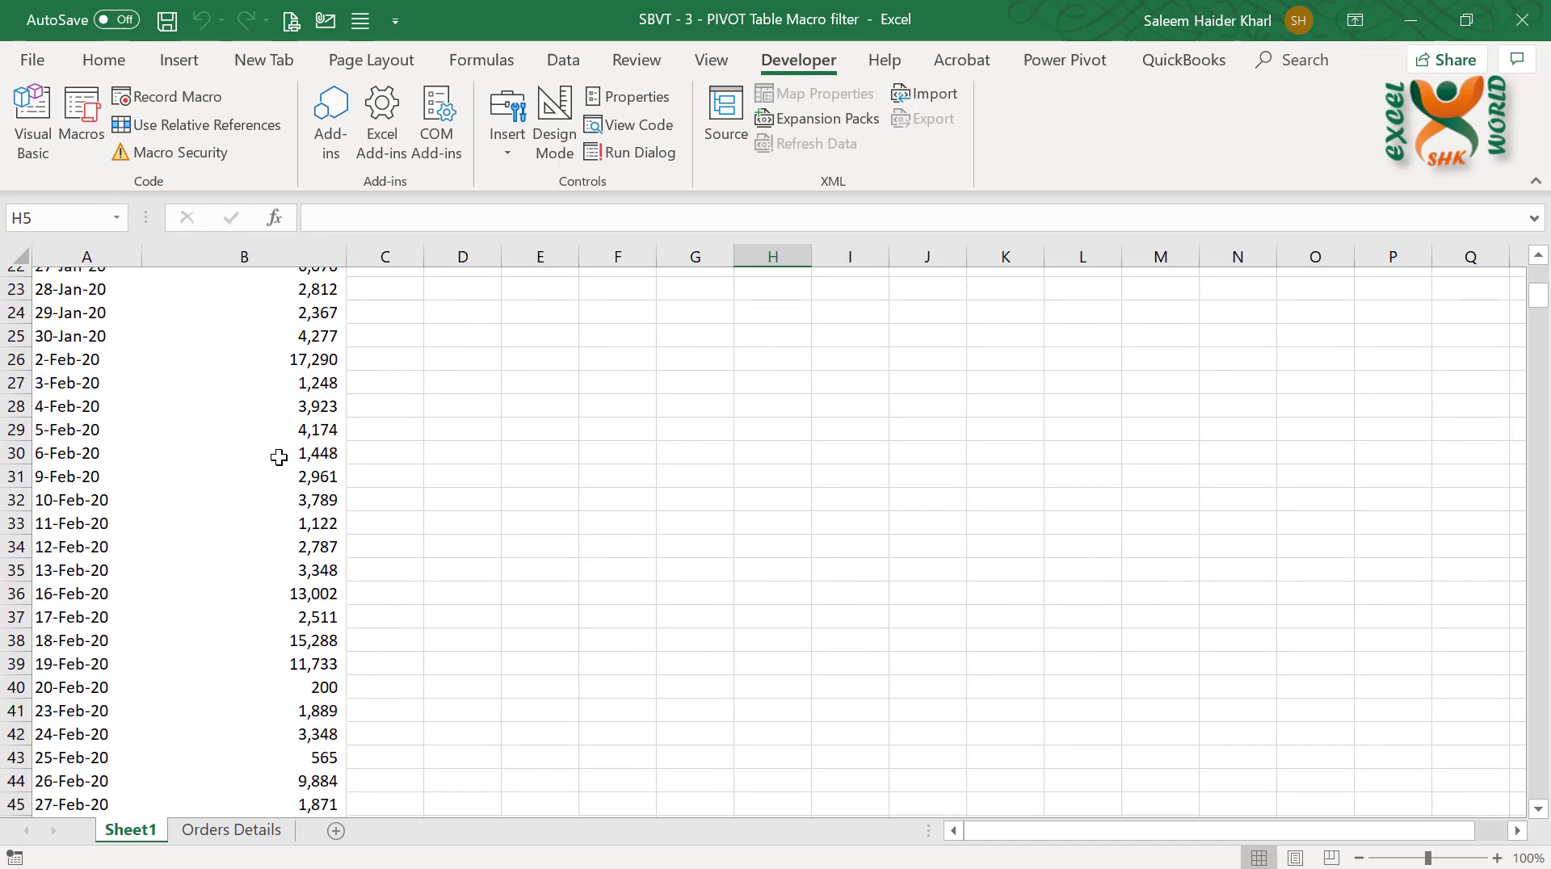
scroll(276, 457, "up", 6)
scroll(279, 457, "up", 2)
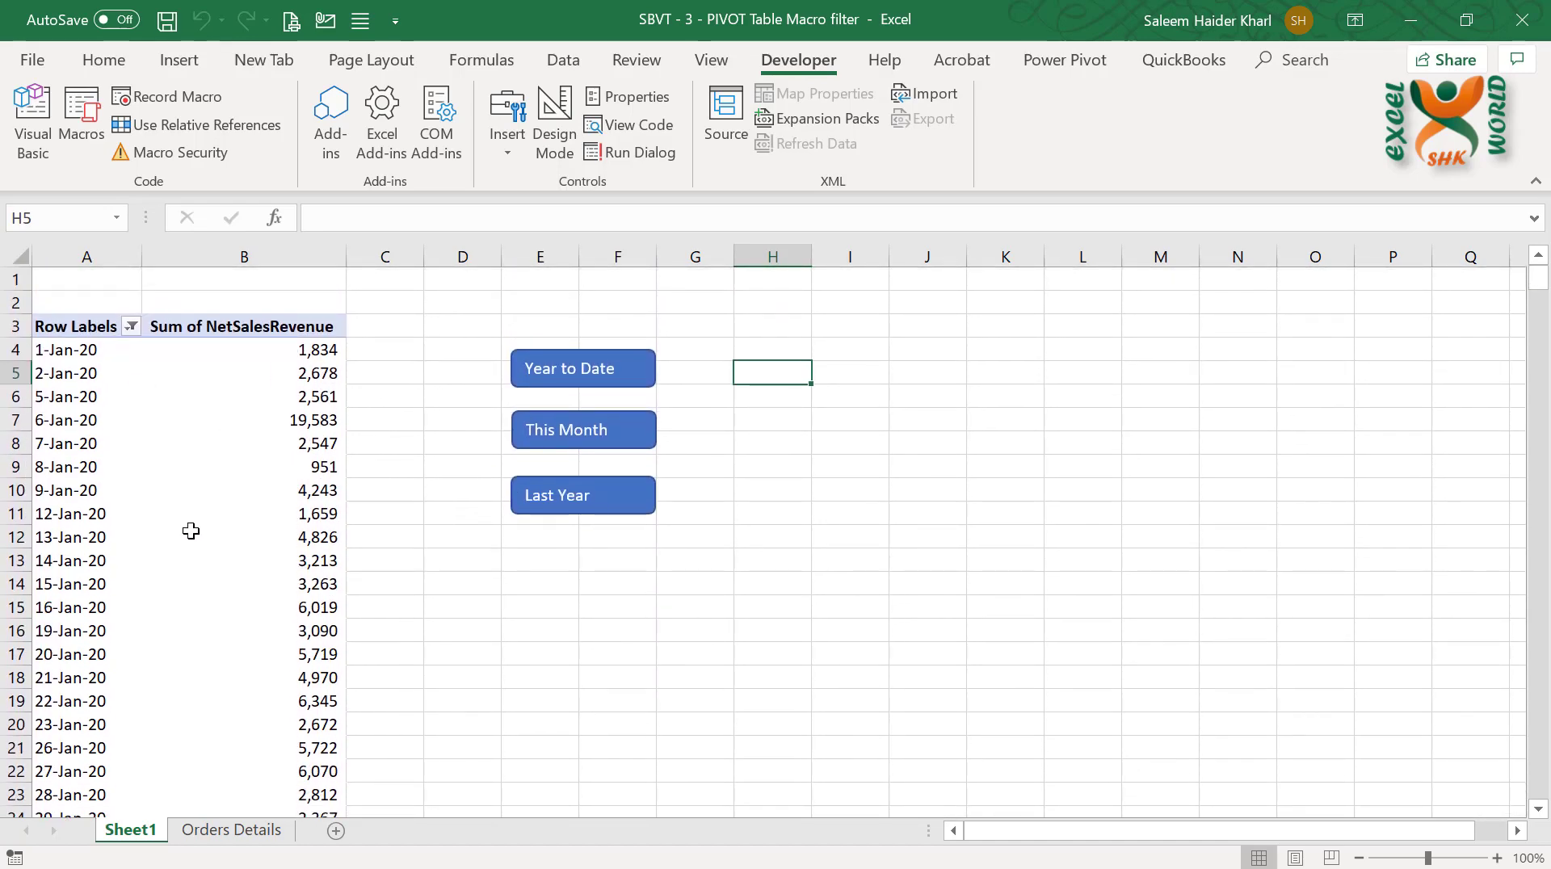
scroll(196, 540, "down", 20)
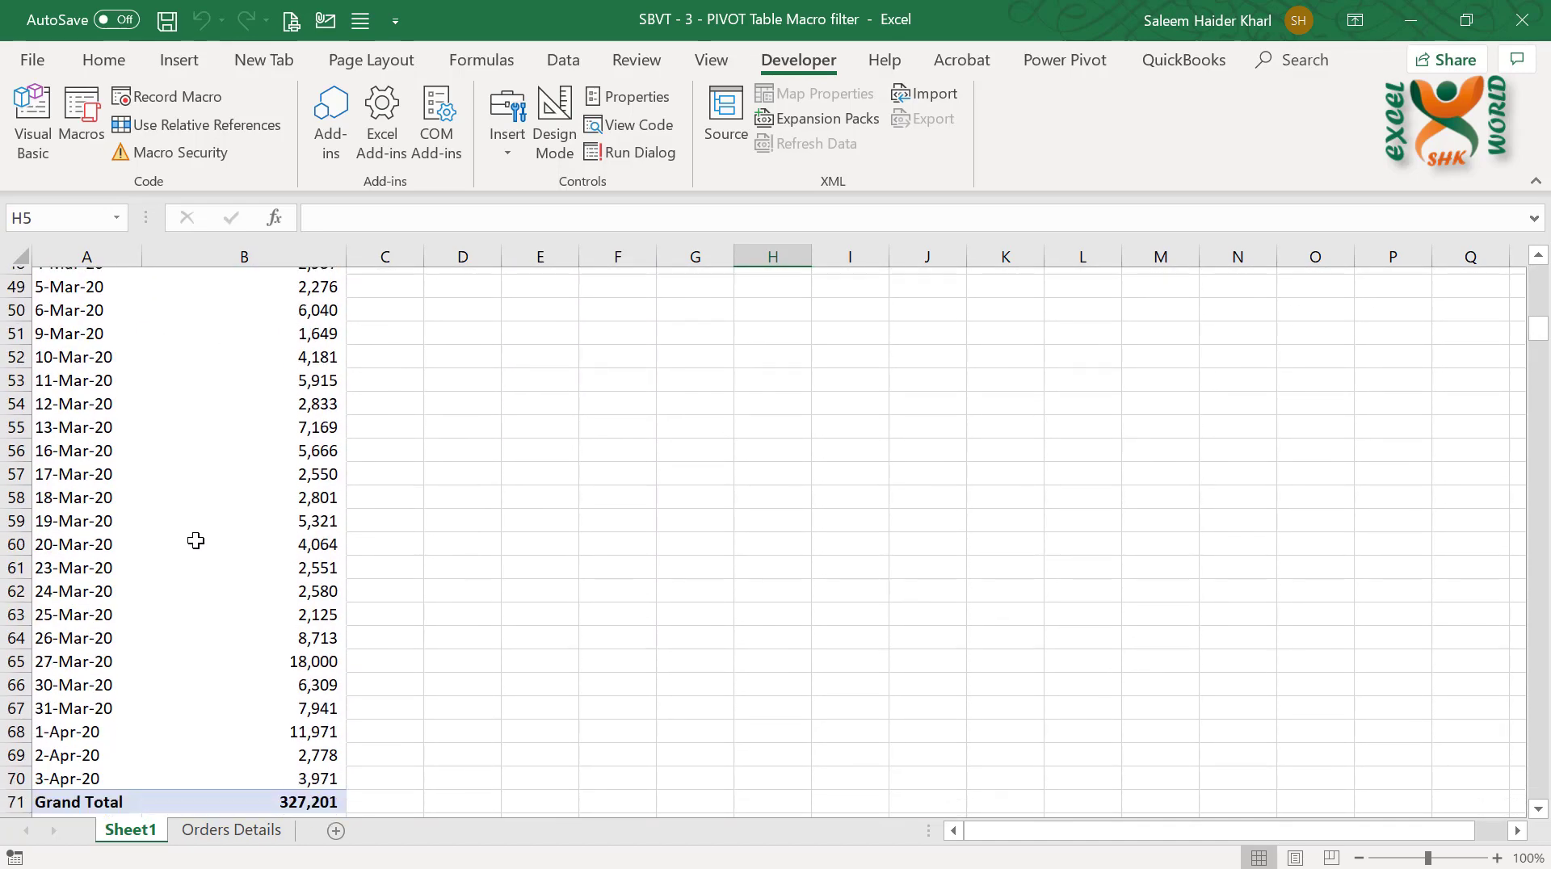
mouse_move(80, 472)
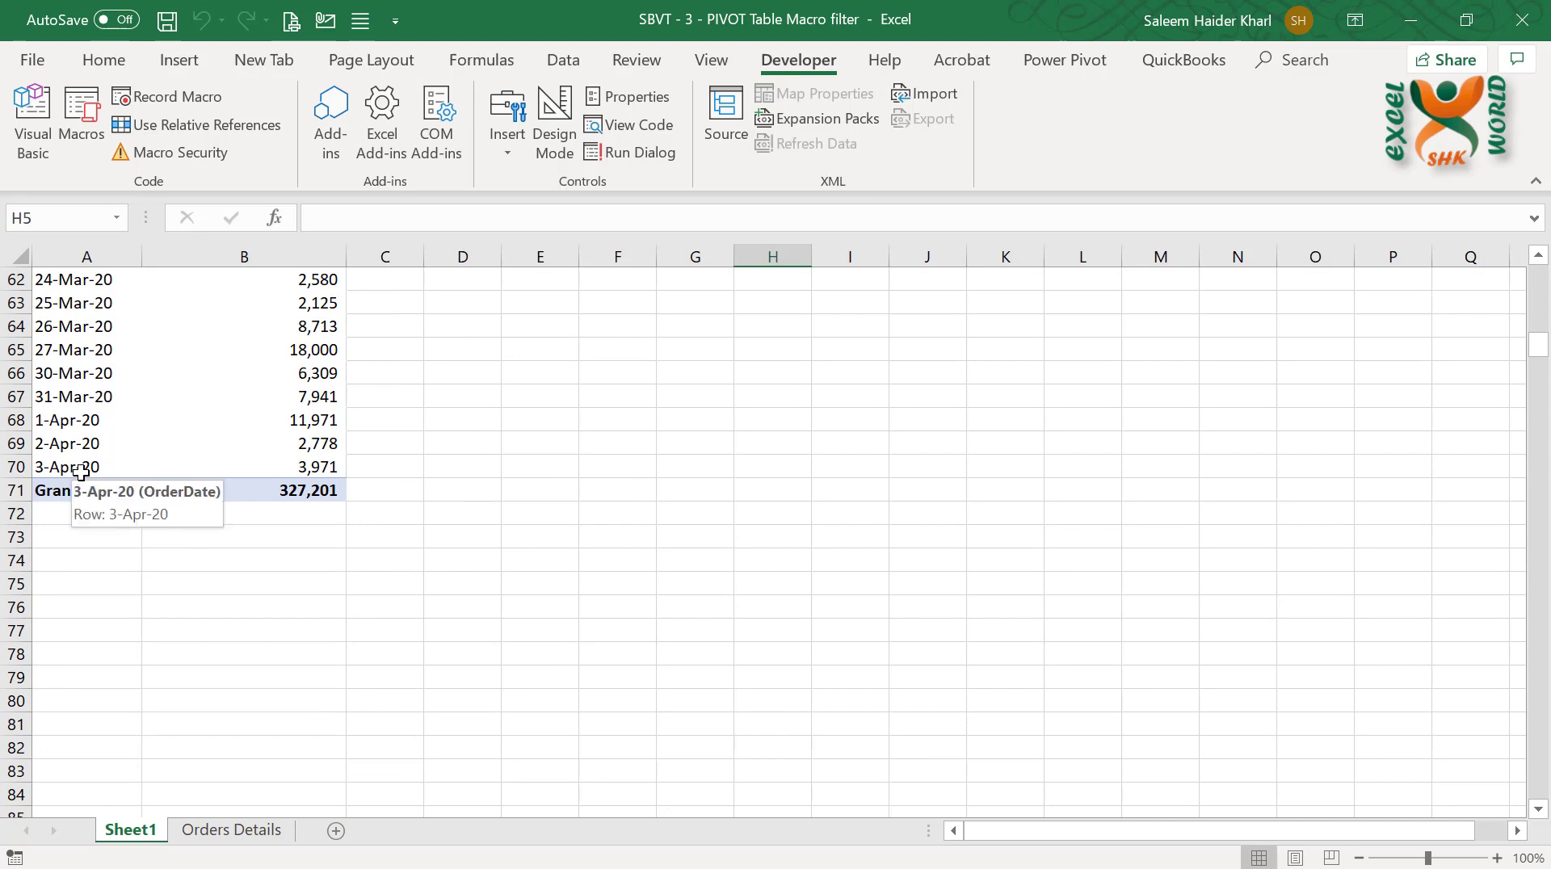
scroll(80, 472, "up", 20)
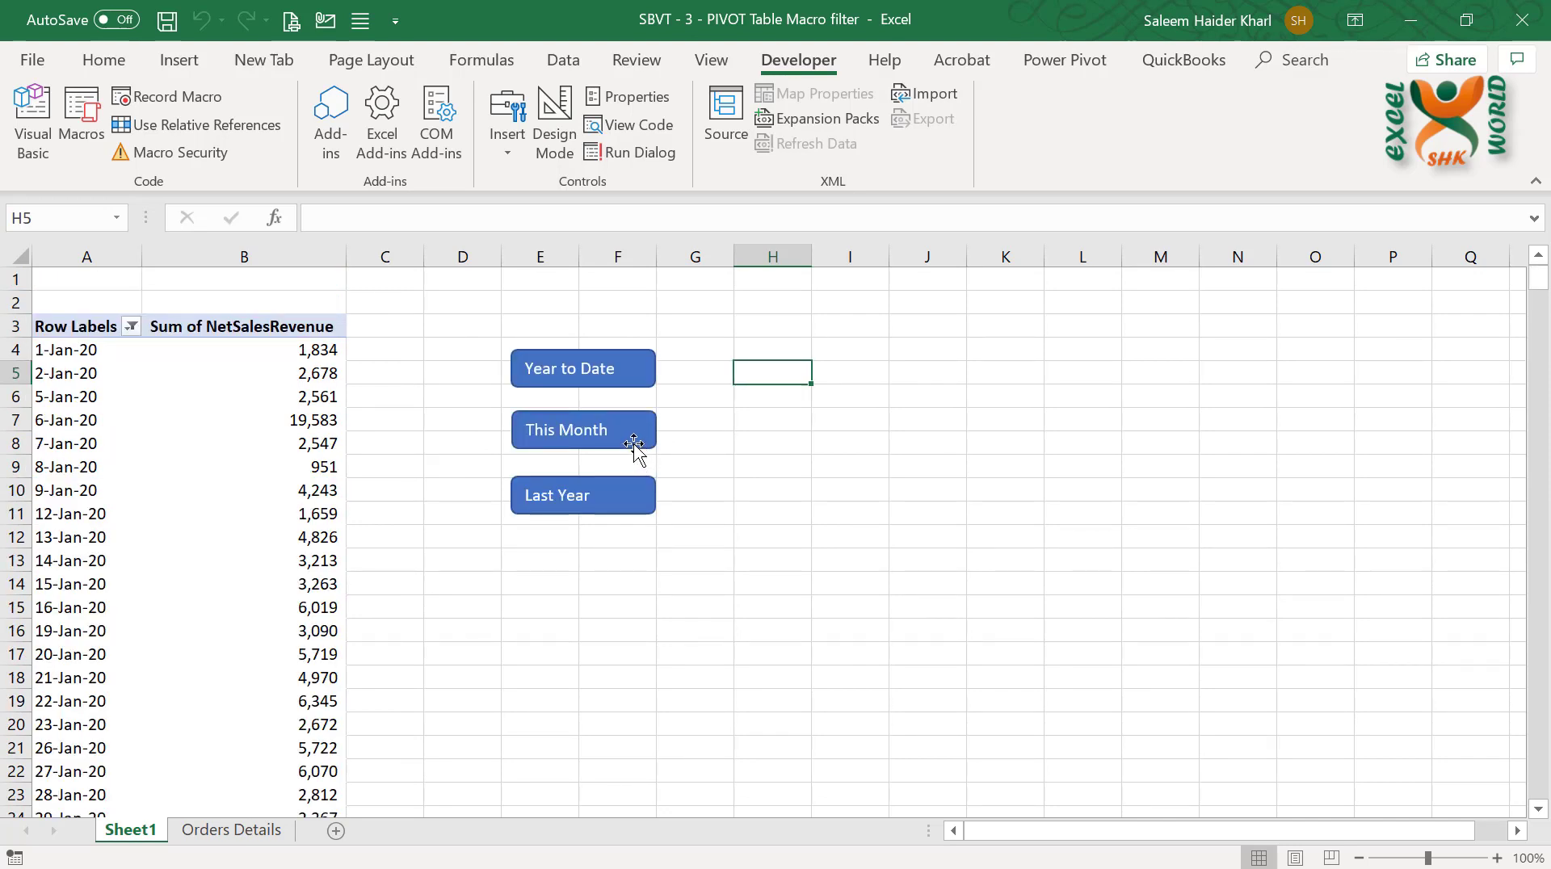
Assign the ThisMonth macro to the "This Month" shape
right_click(634, 444)
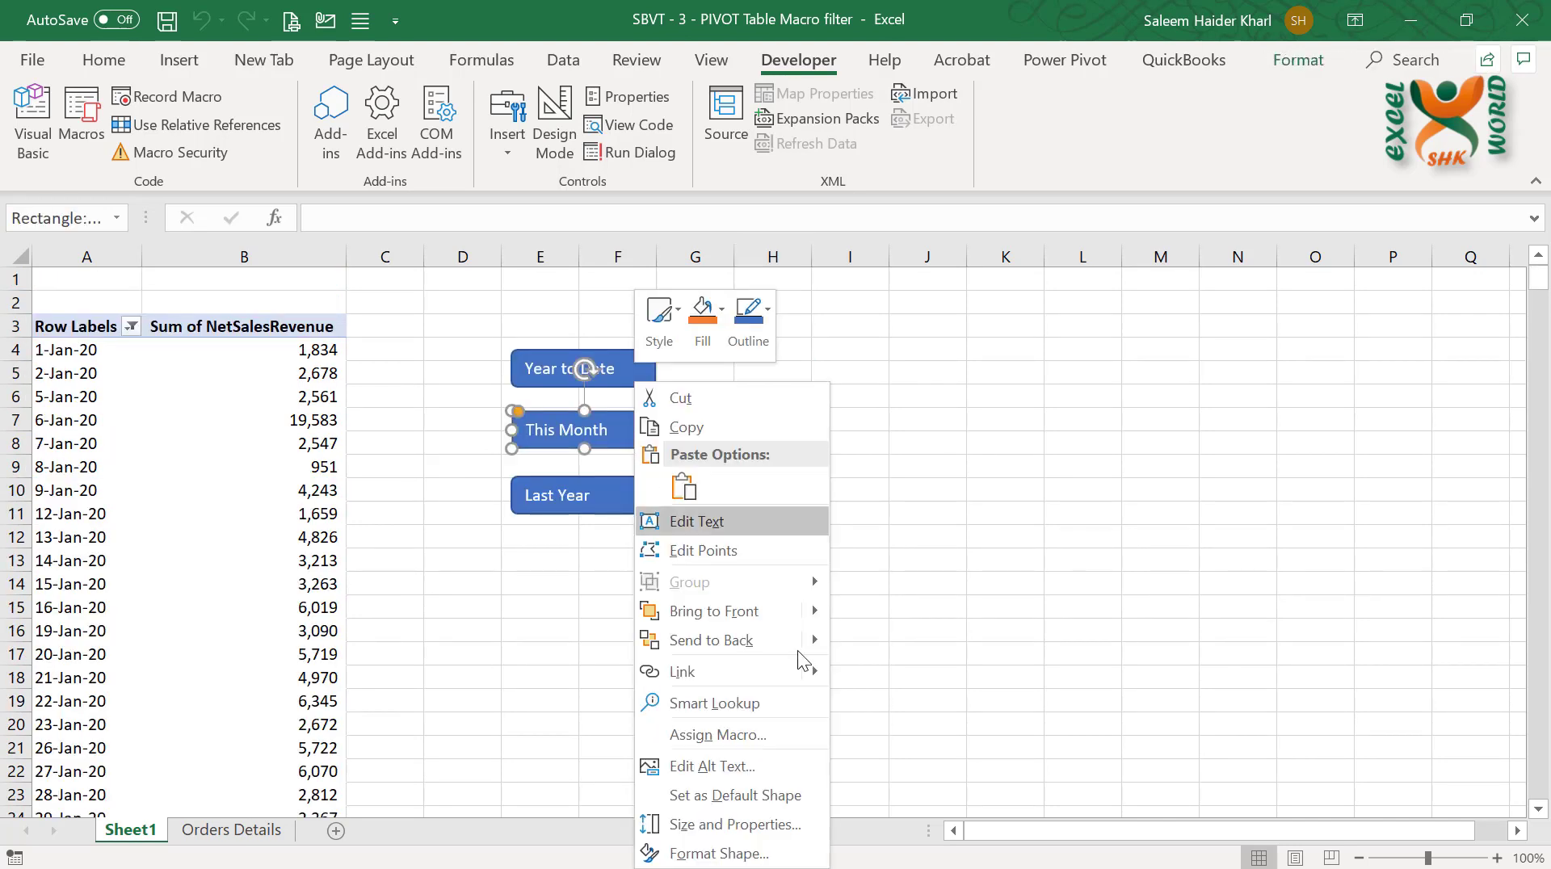
left_click(801, 731)
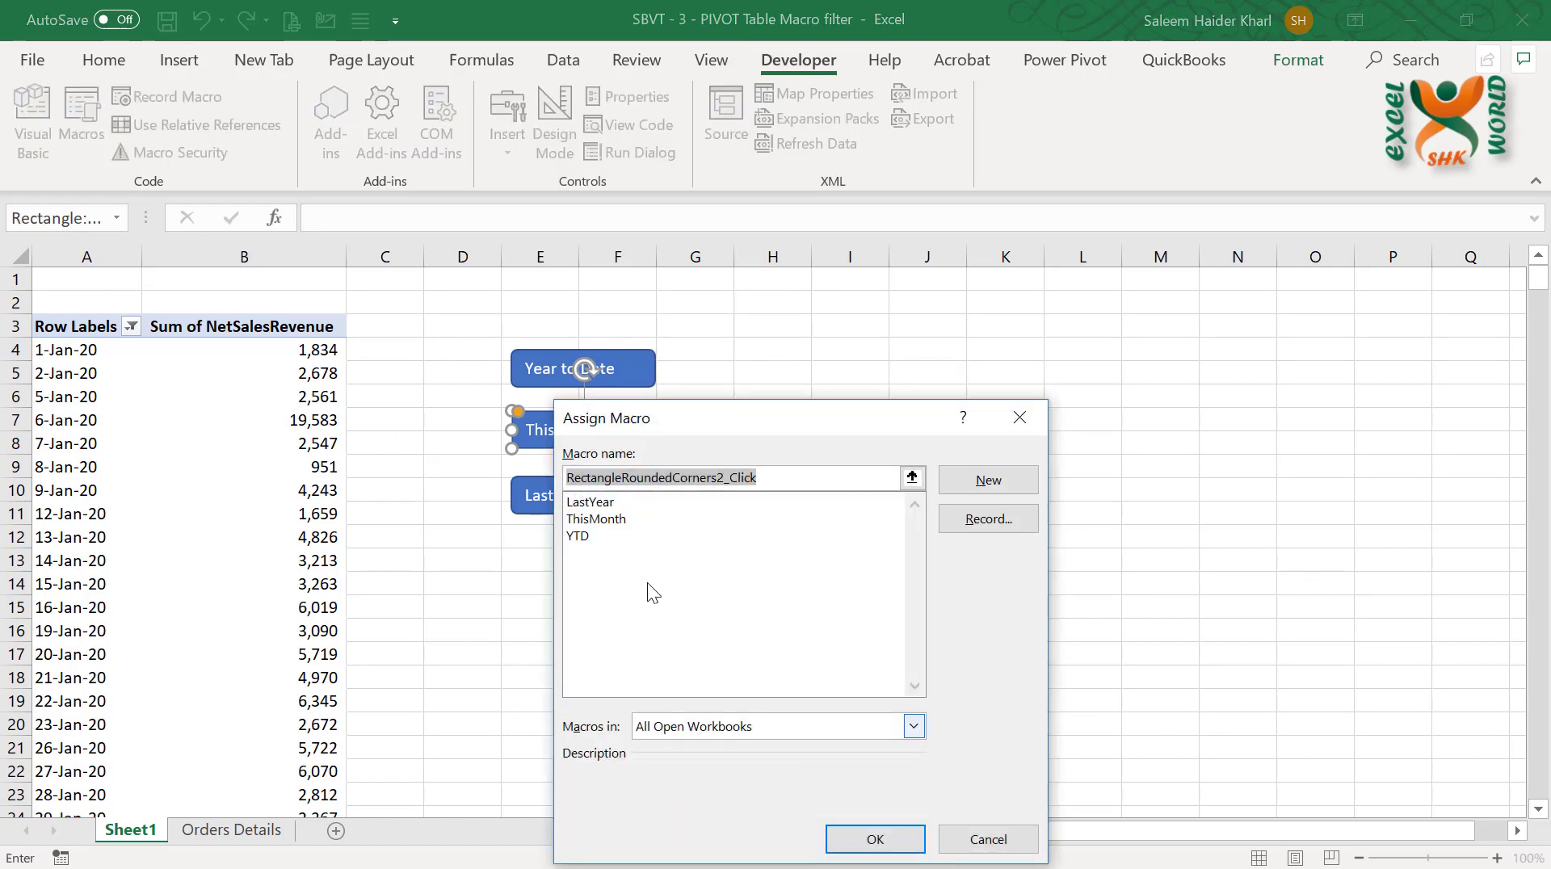
left_click(607, 521)
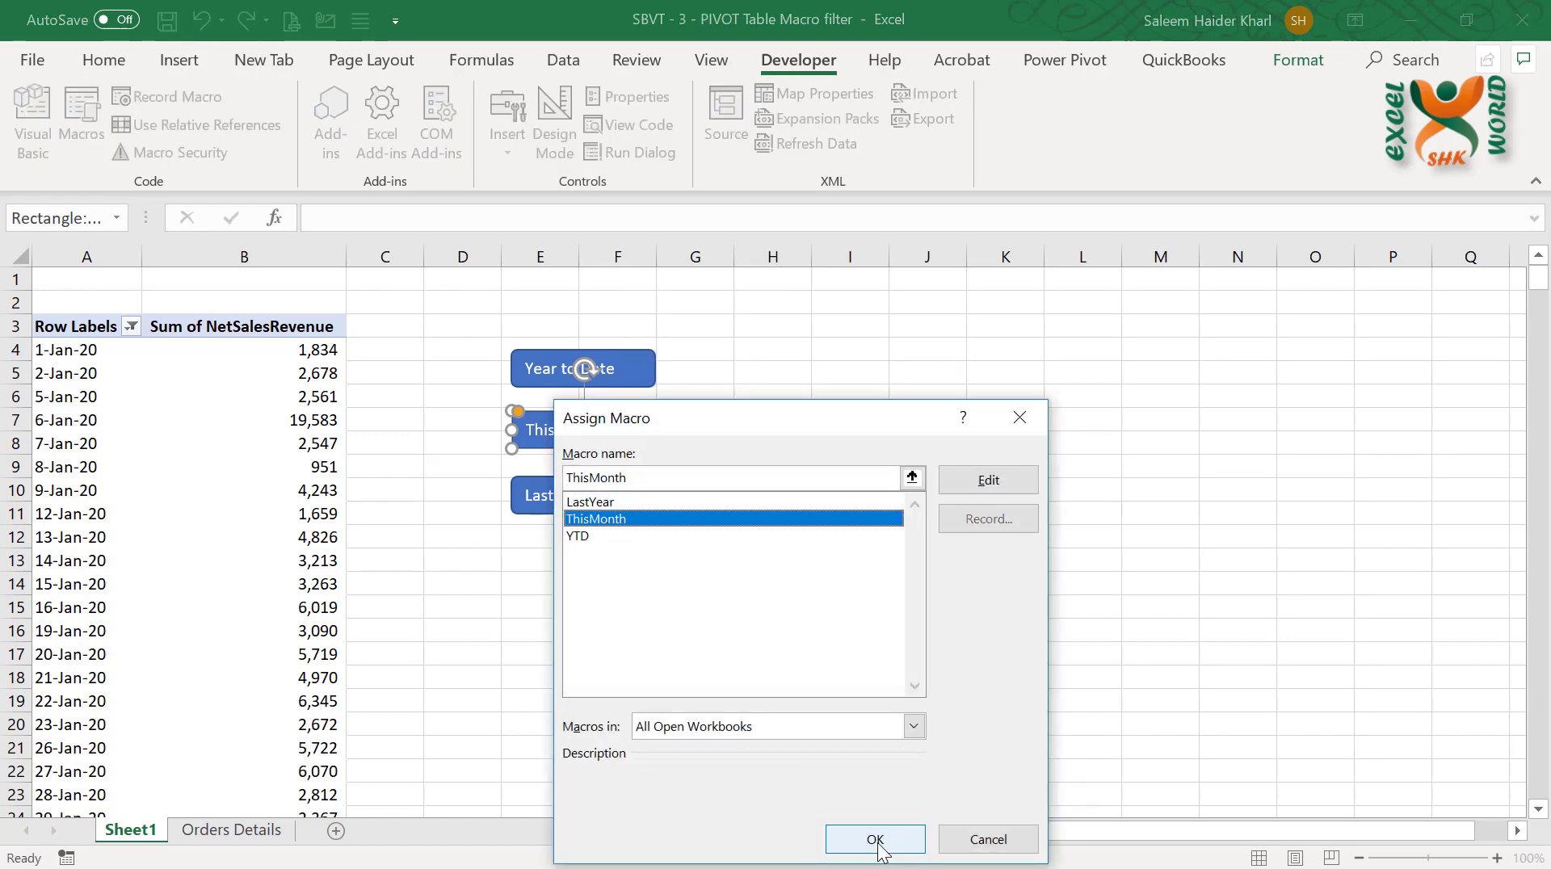
left_click(877, 840)
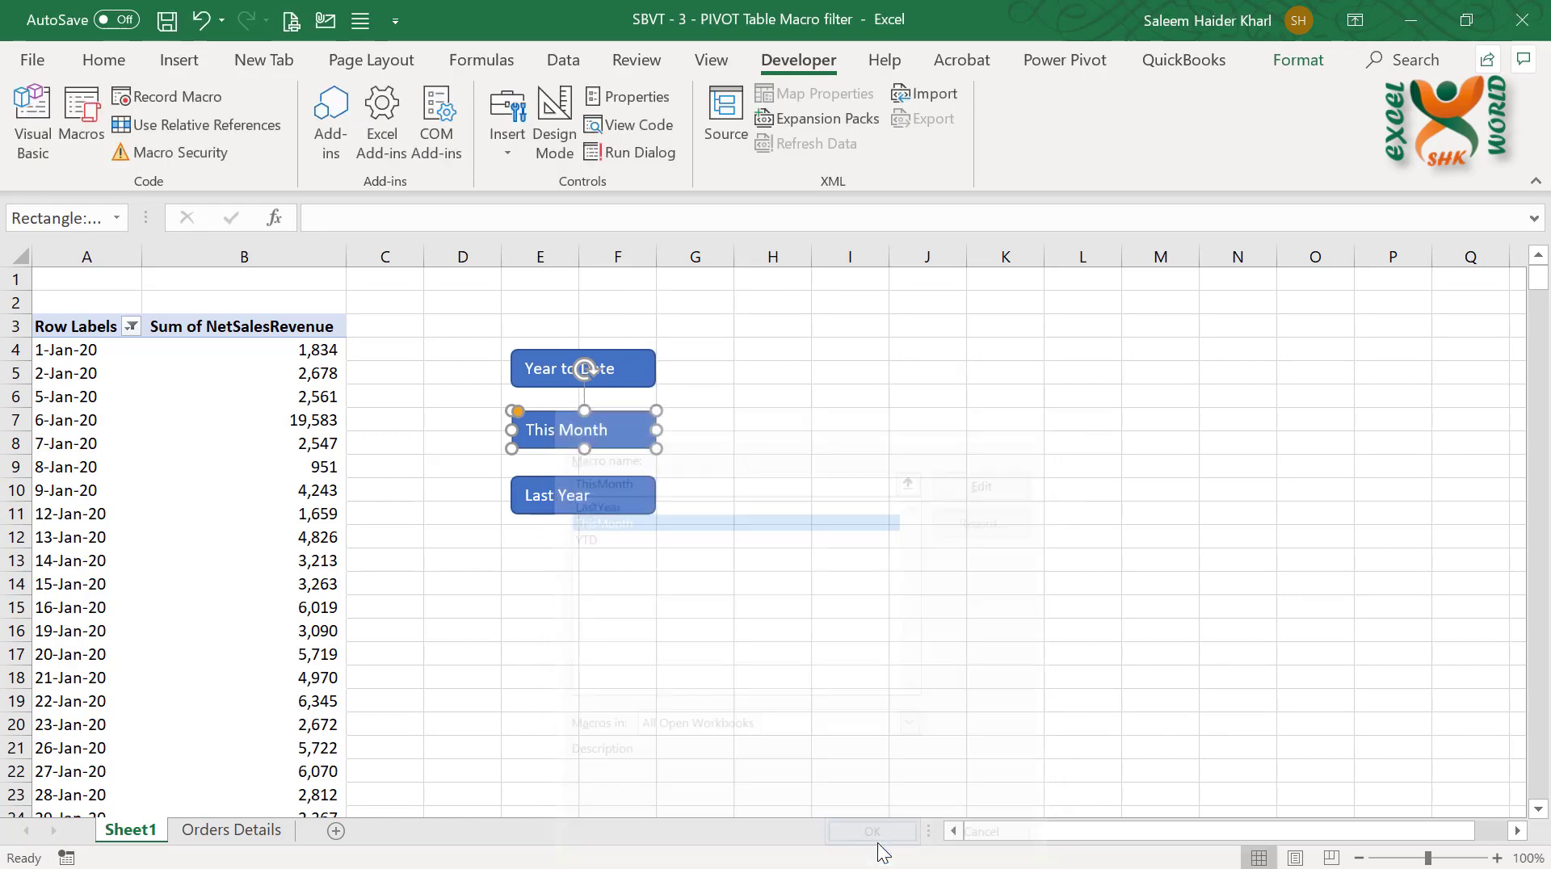
Assign the LastYear macro to the "Last Year" shape and deselect the shape
right_click(600, 497)
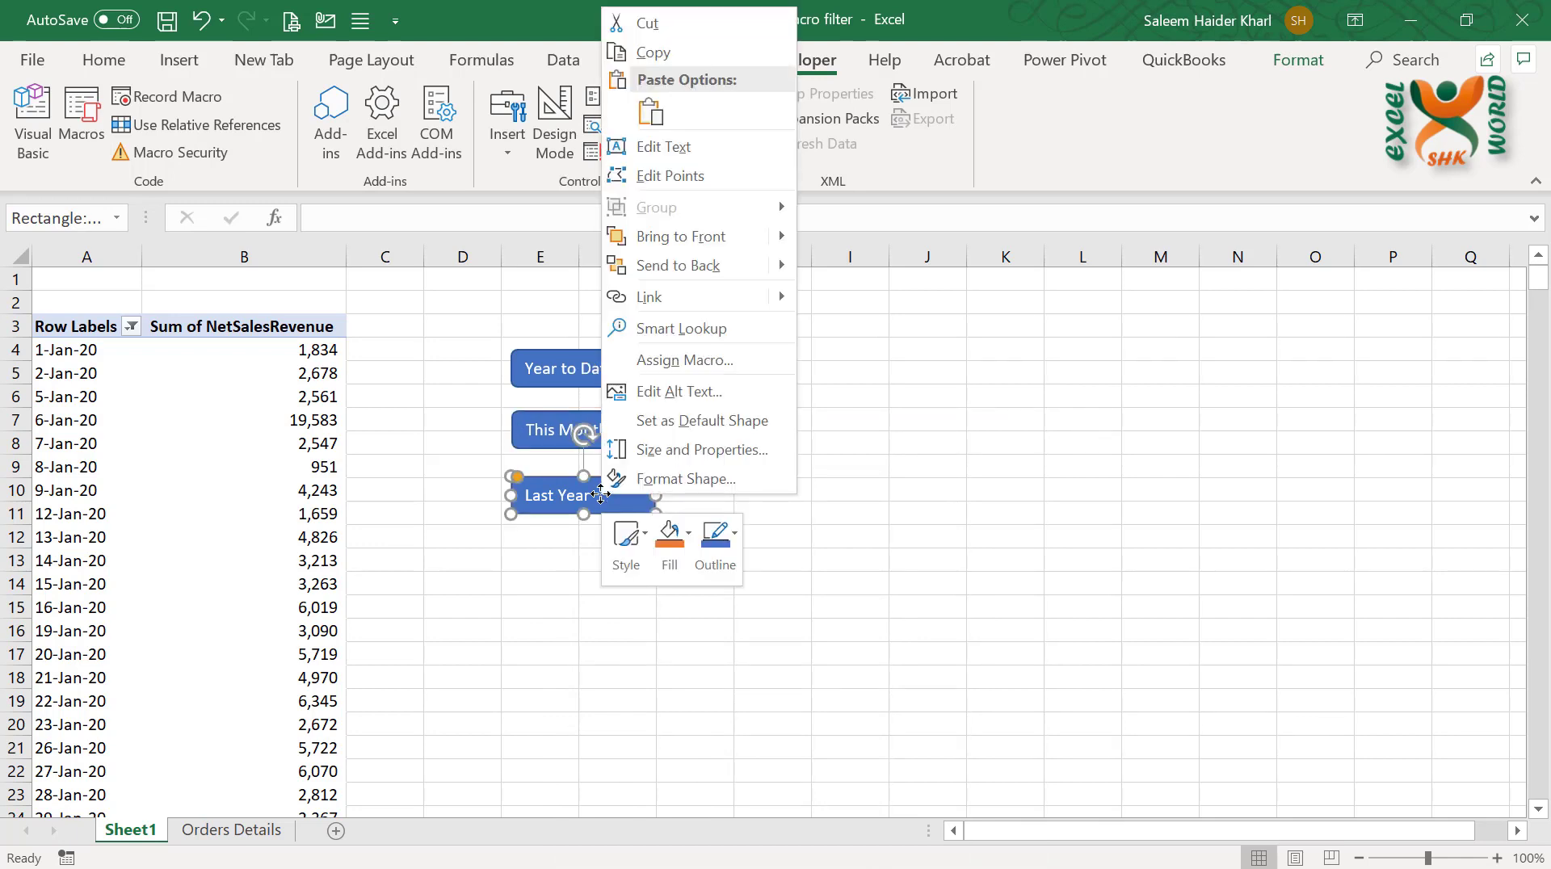
left_click(771, 361)
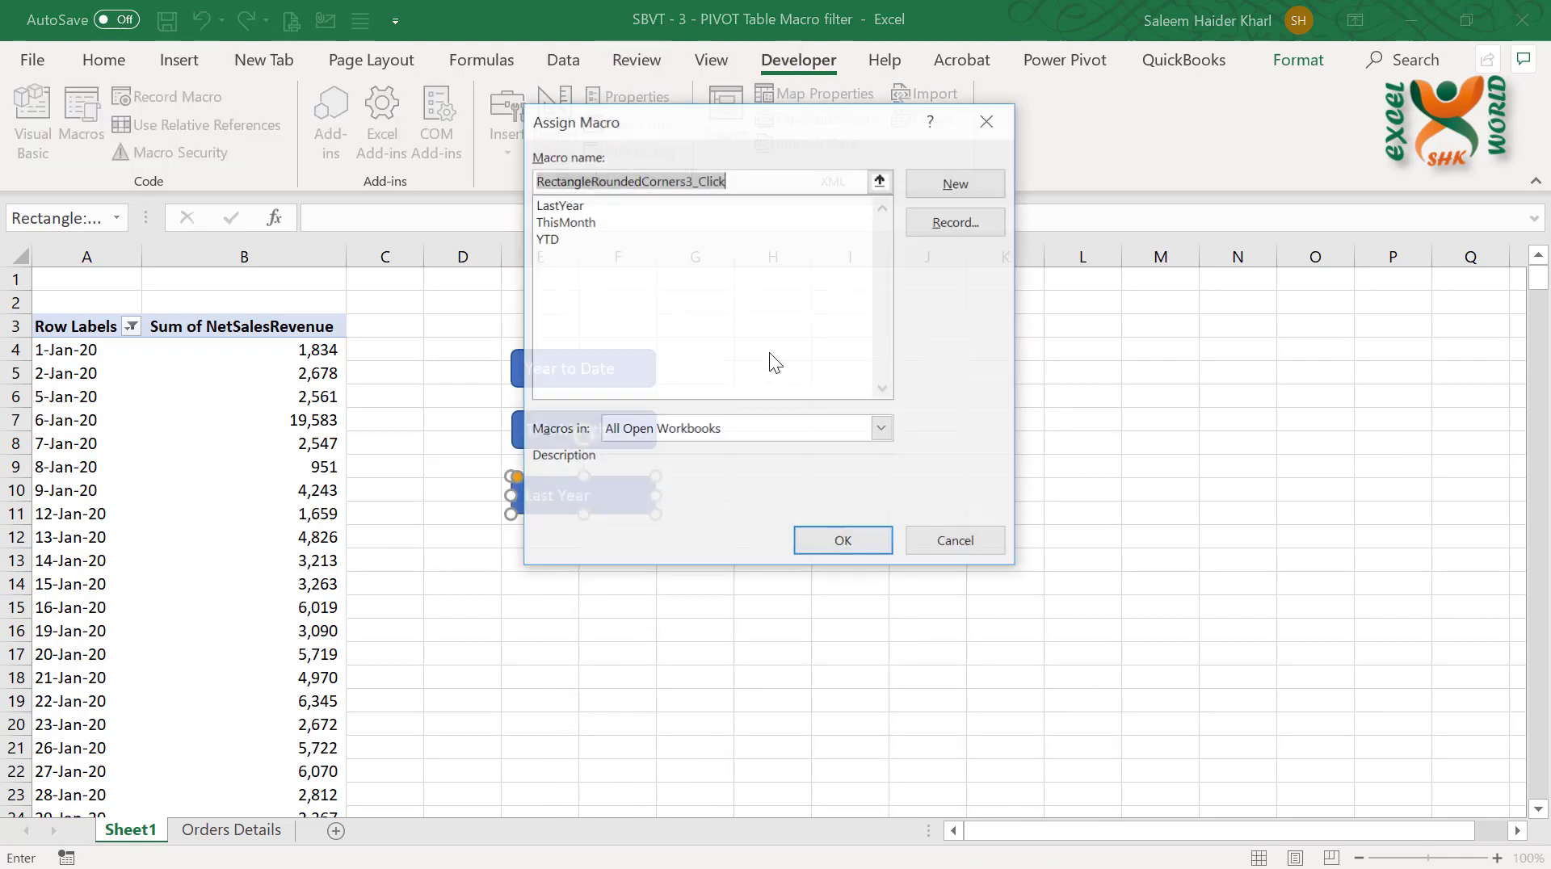
left_click(558, 205)
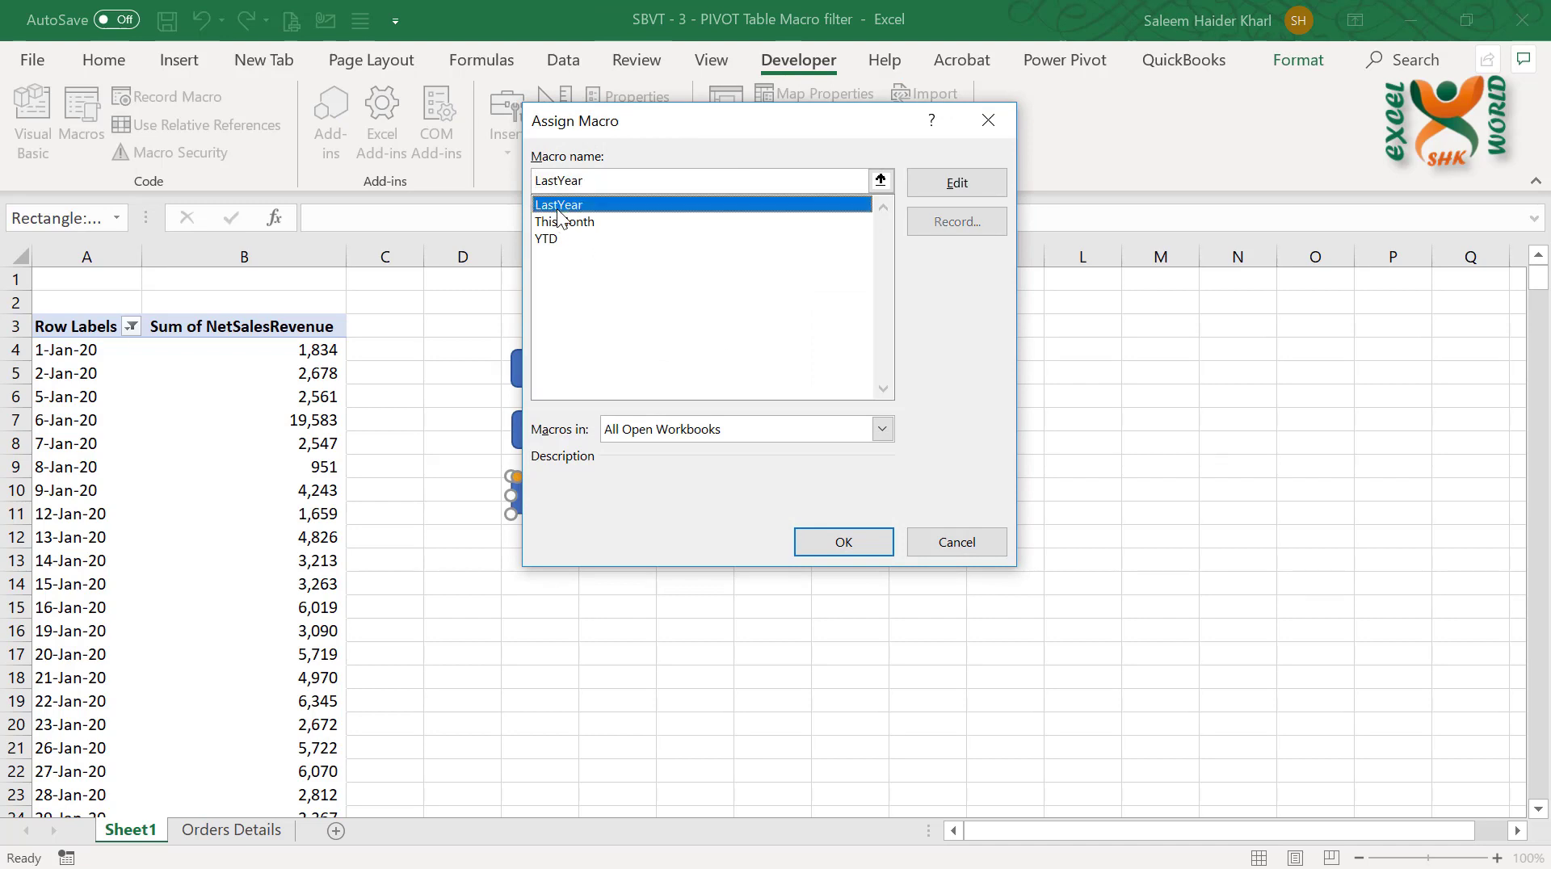
left_click(856, 538)
left_click(858, 535)
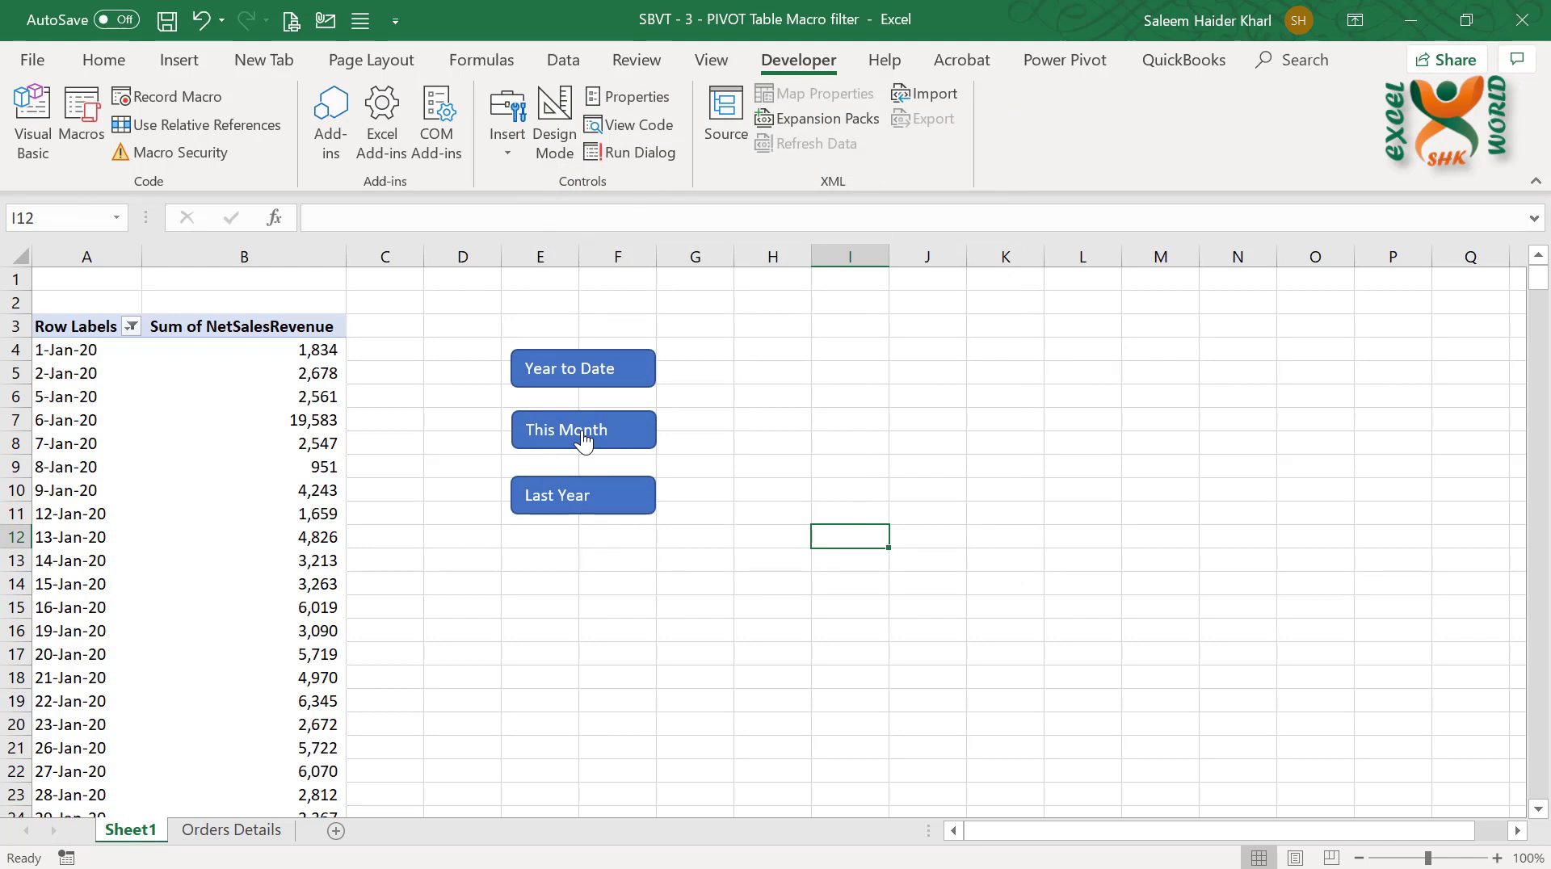
Check the row labels' date filter, and test the "This Month" and "Last Year" shapes by running their macros on the PivotTable
left_click(130, 325)
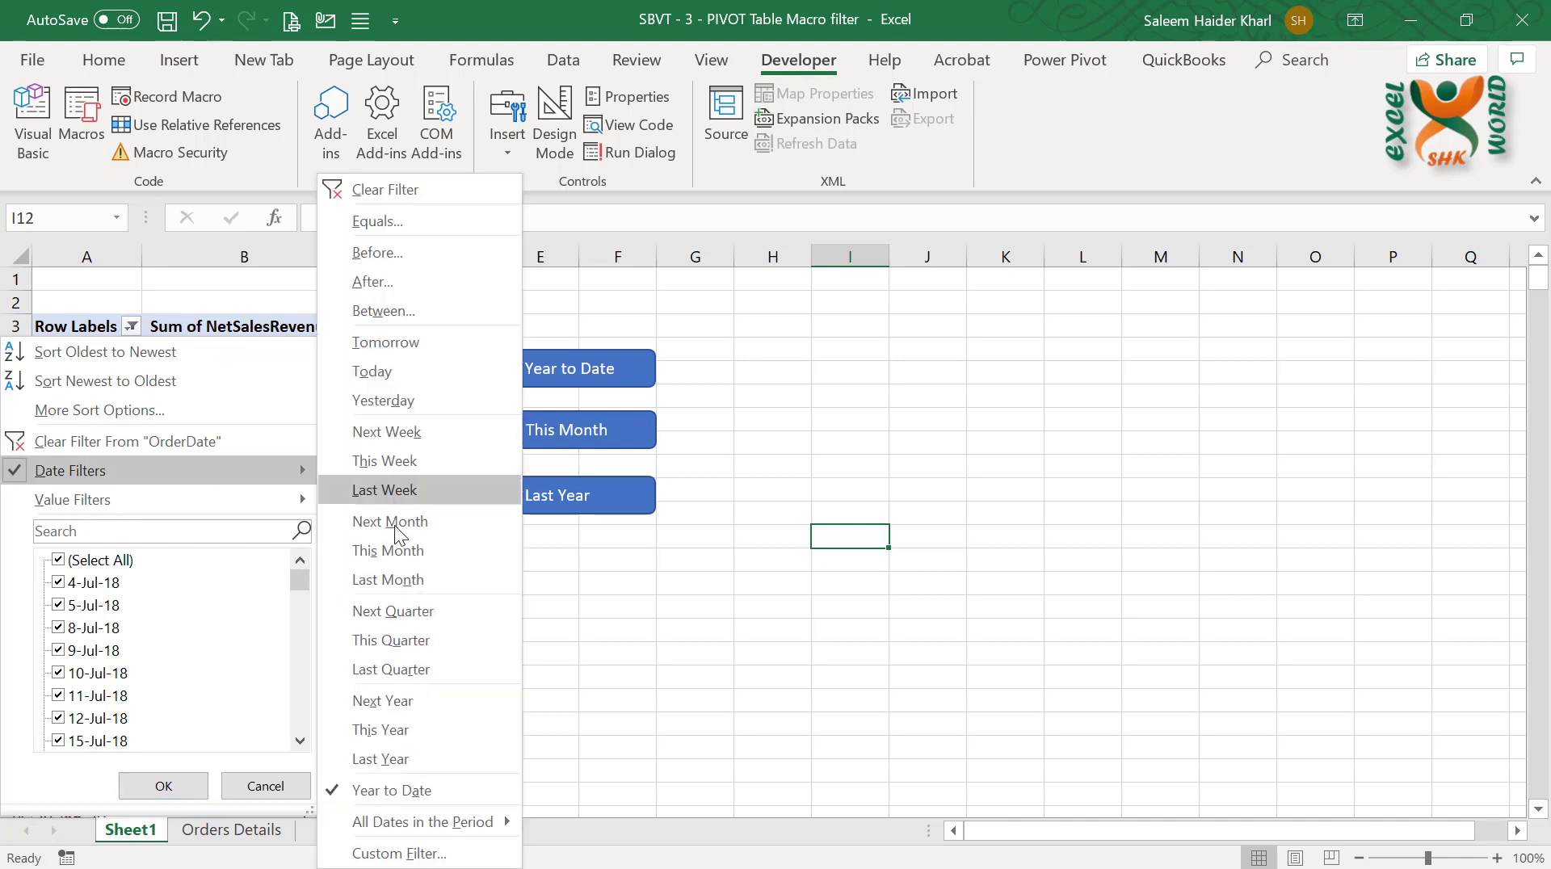
left_click(594, 441)
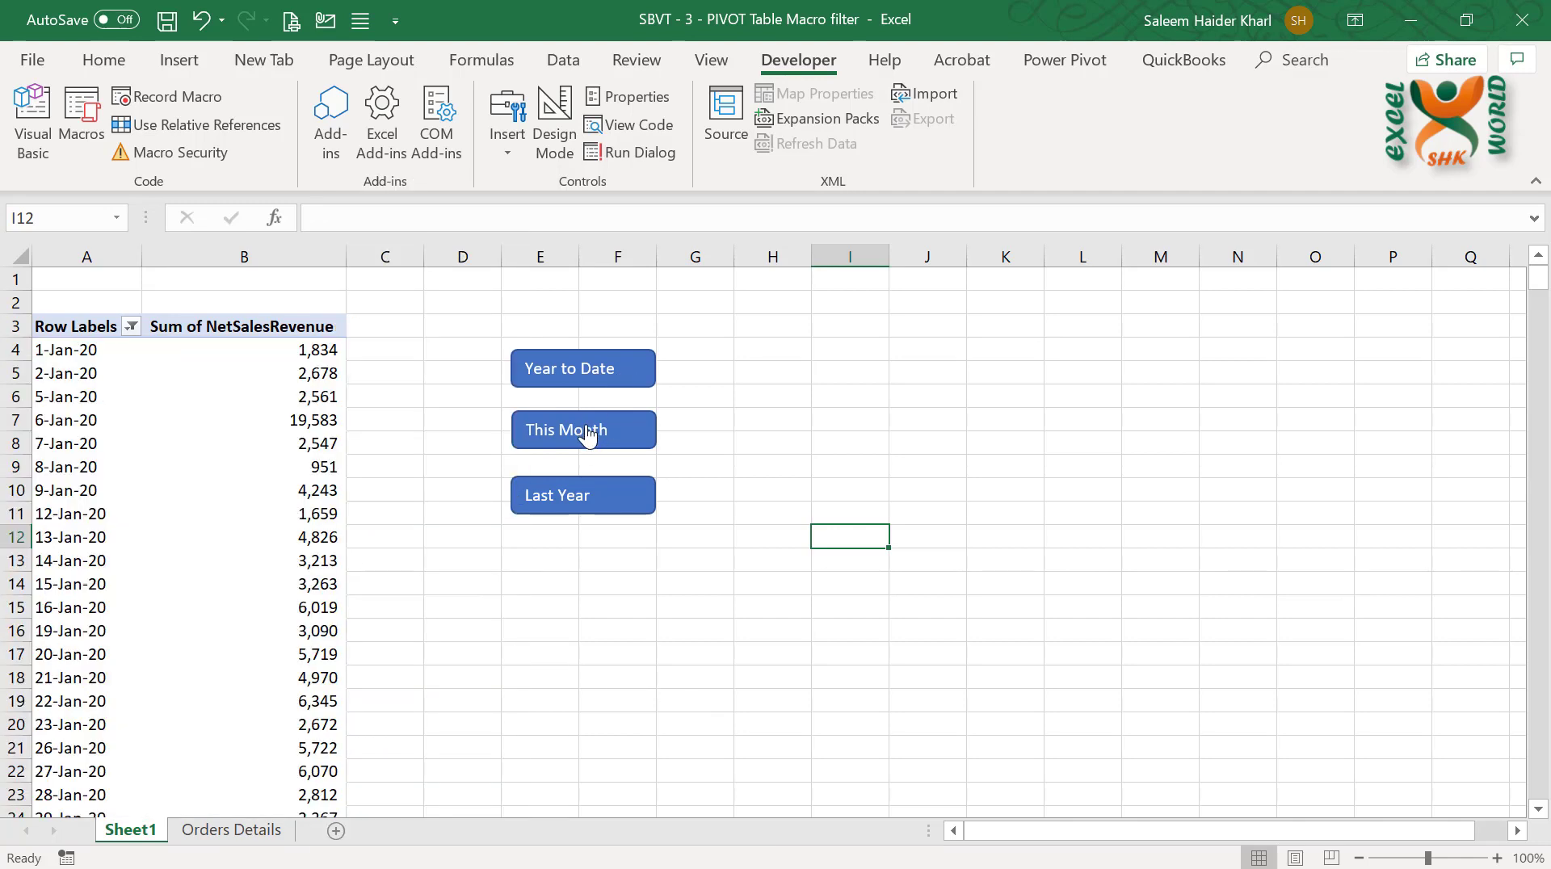
left_click(588, 433)
left_click(587, 501)
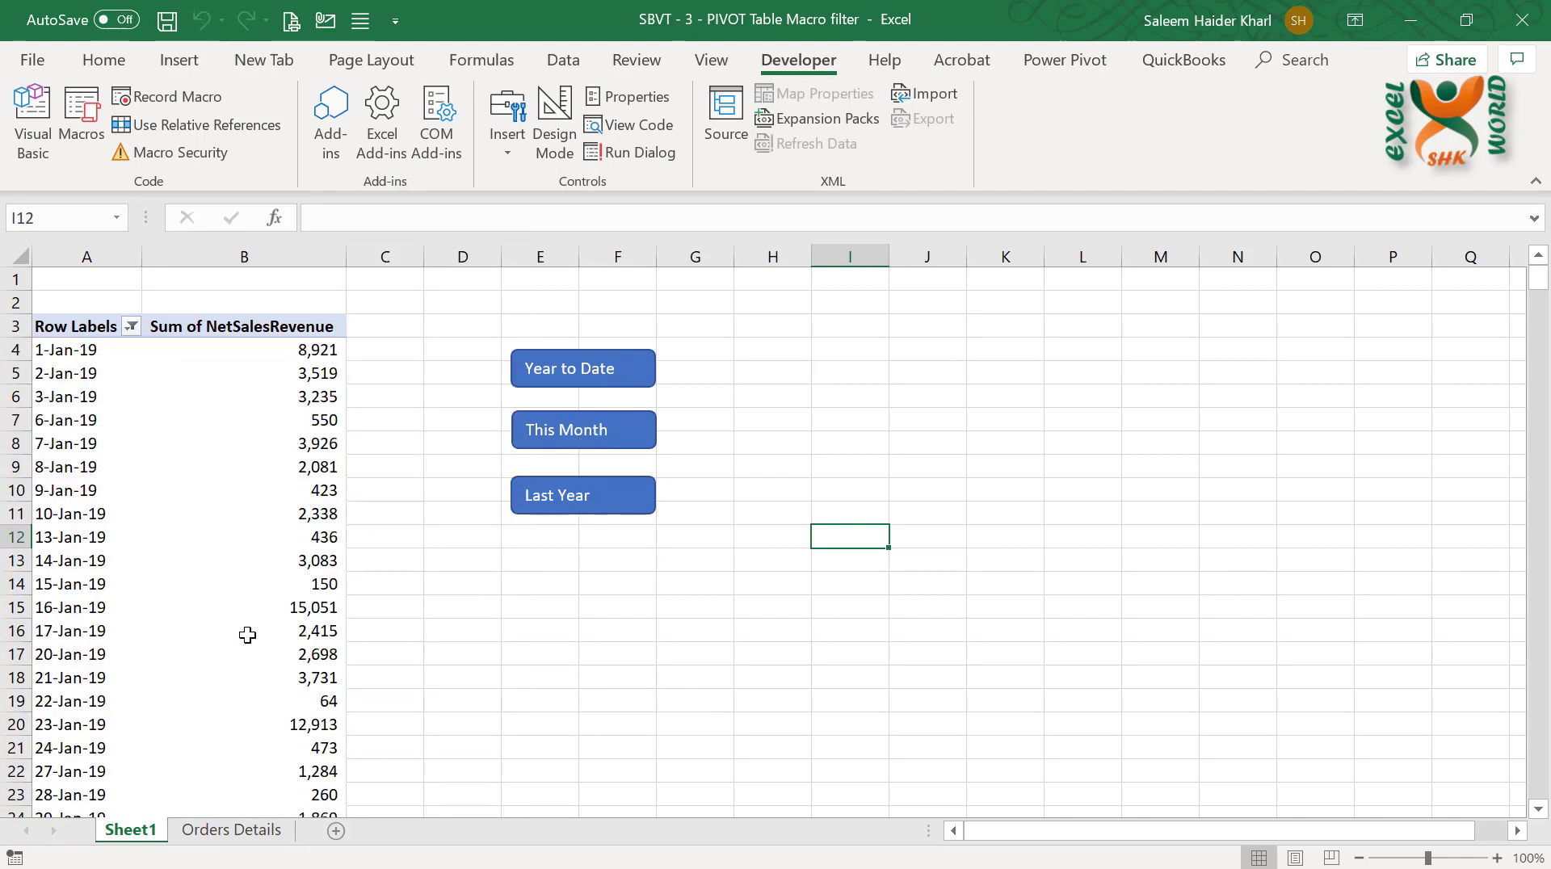
scroll(246, 634, "down", 17)
scroll(245, 634, "up", 17)
left_click(515, 596)
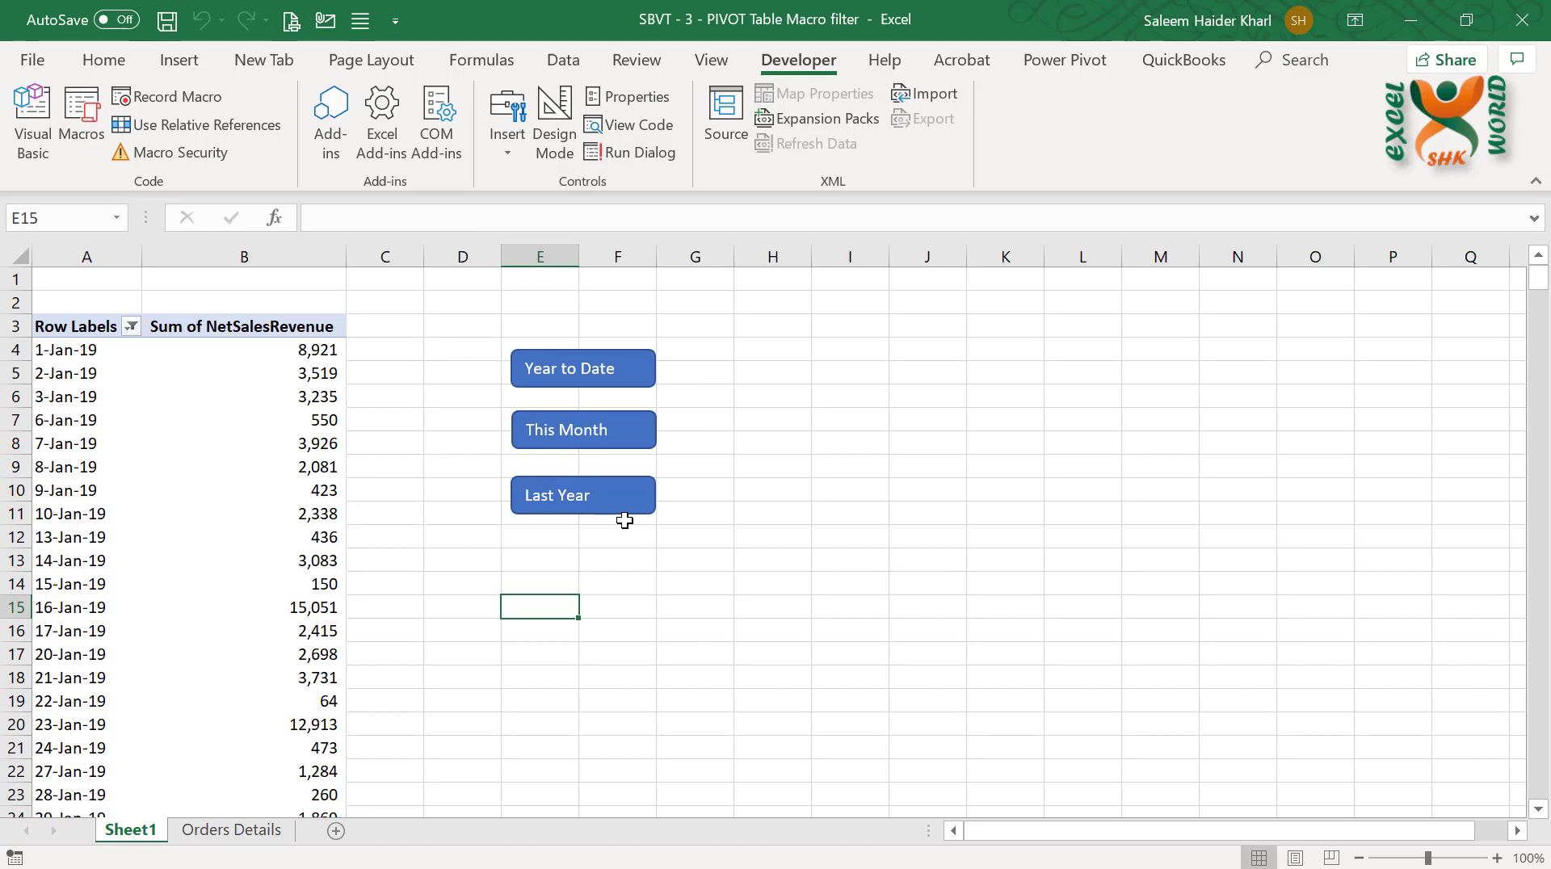
Save the workbook as an Excel Macro-Enabled Workbook in the SBVT folder and check the saved file there
key("F12")
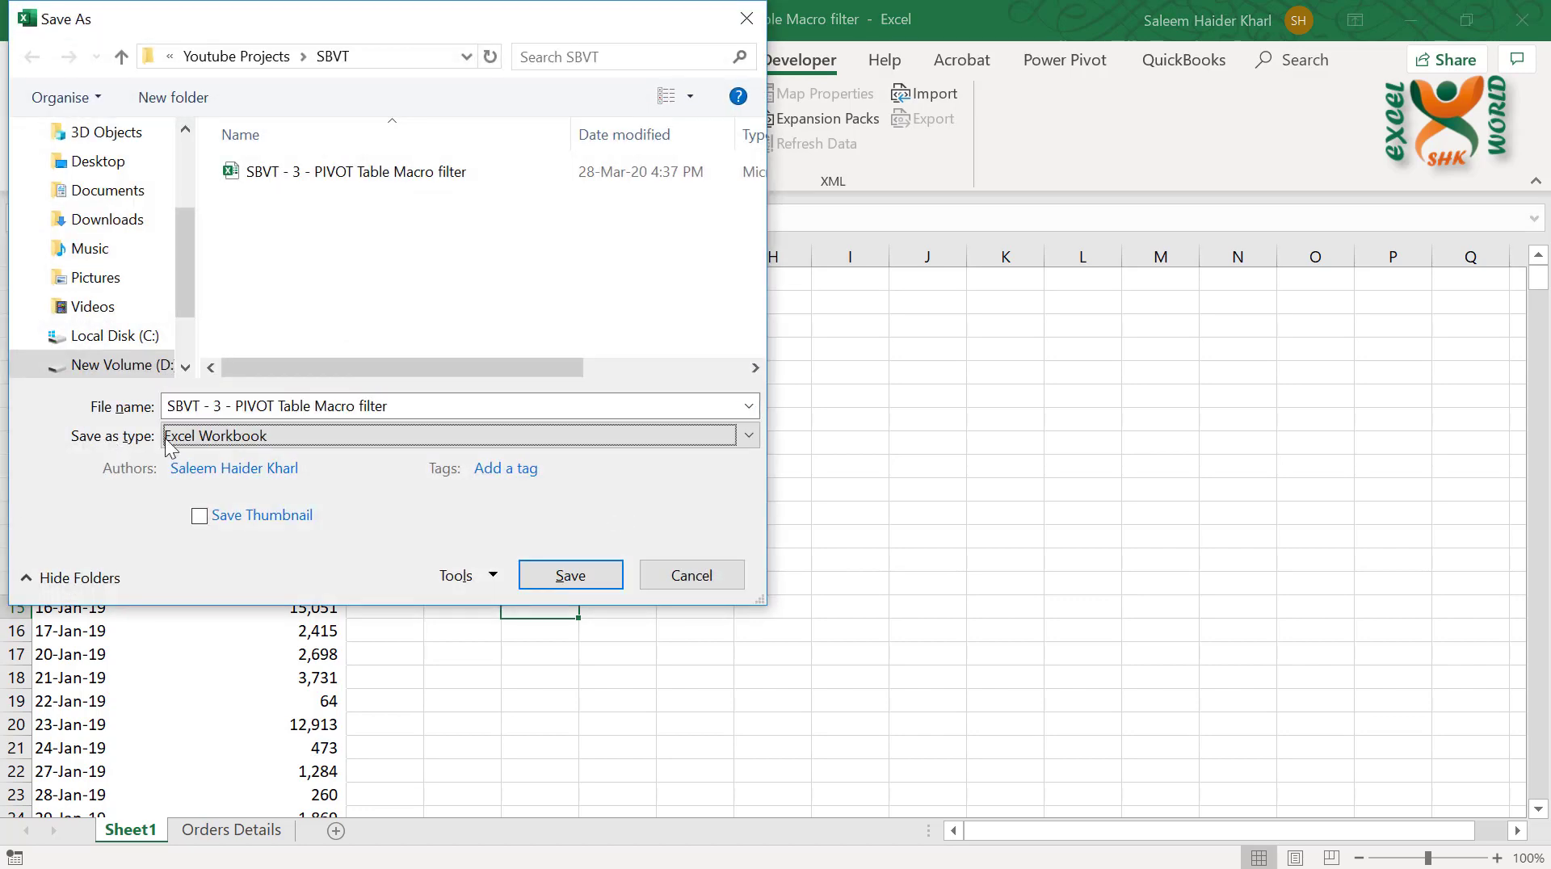
left_click(329, 436)
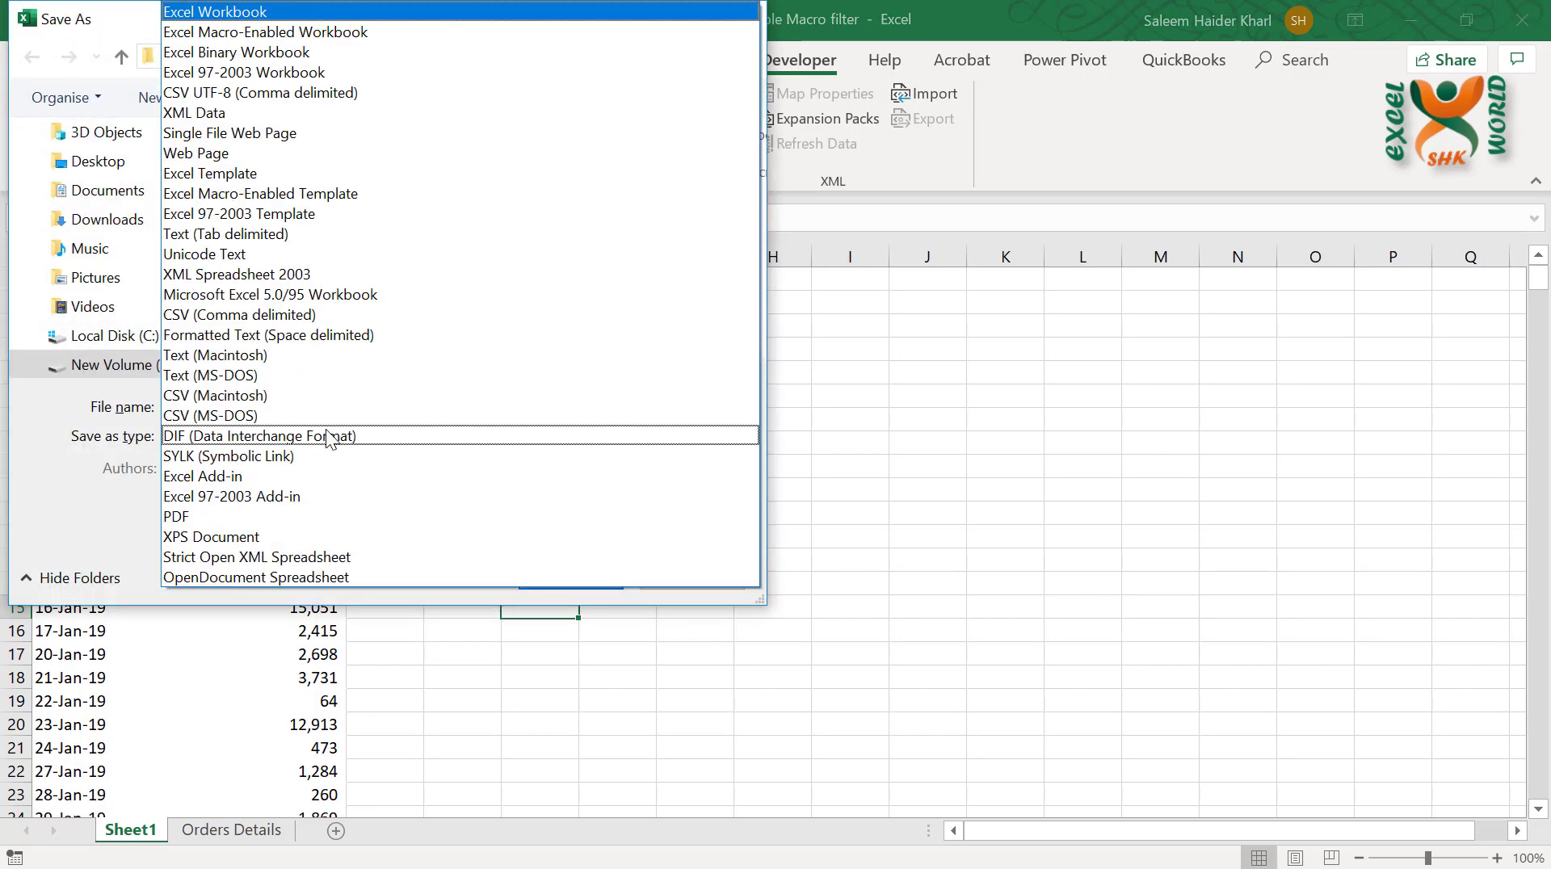
left_click(332, 34)
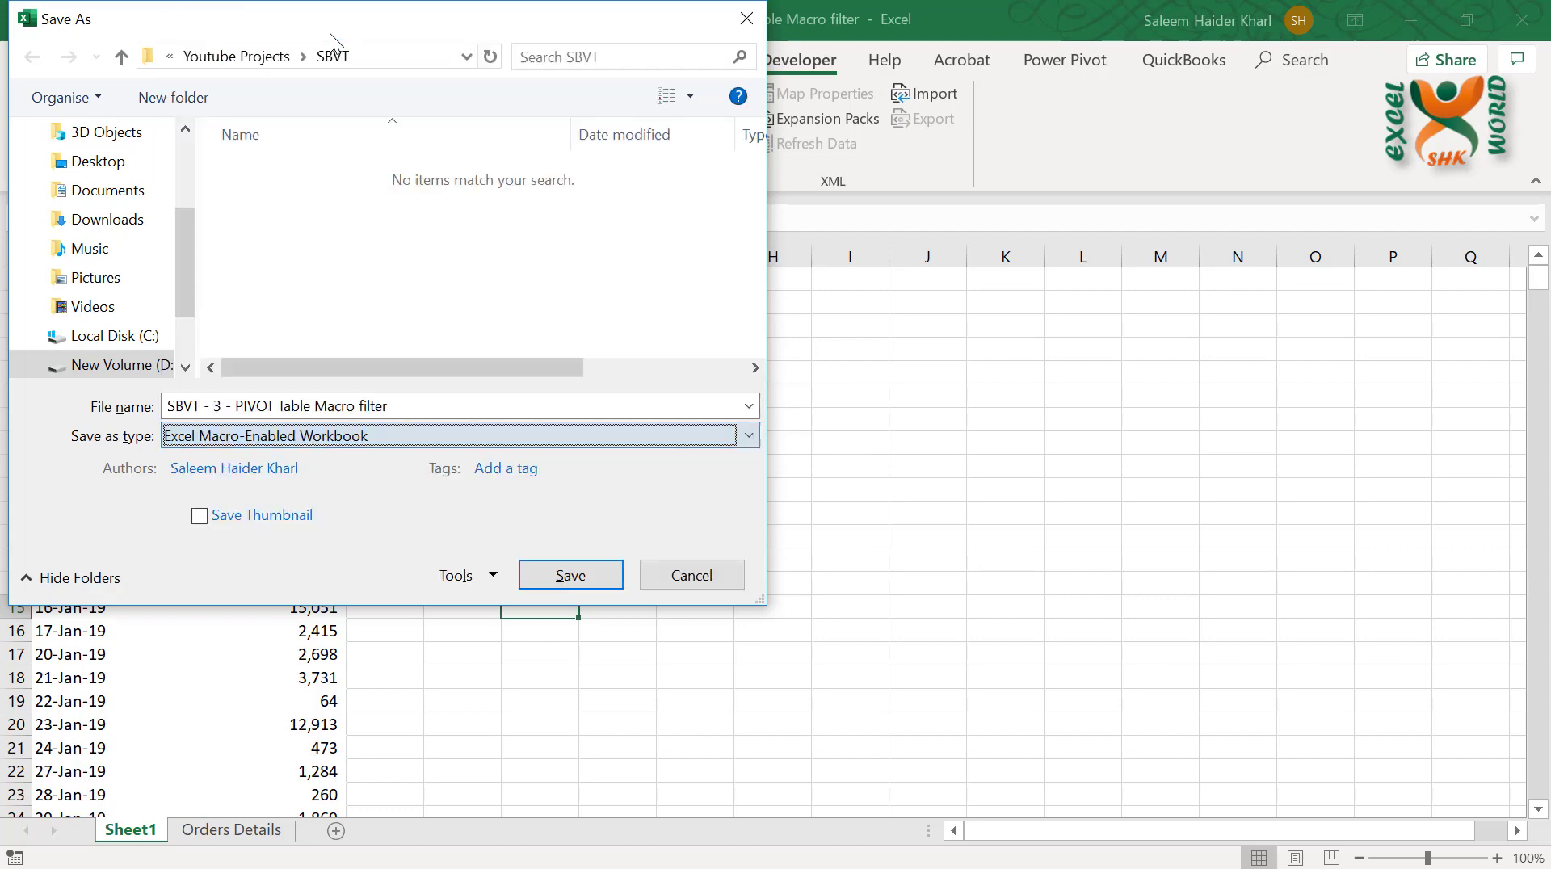
left_click(570, 576)
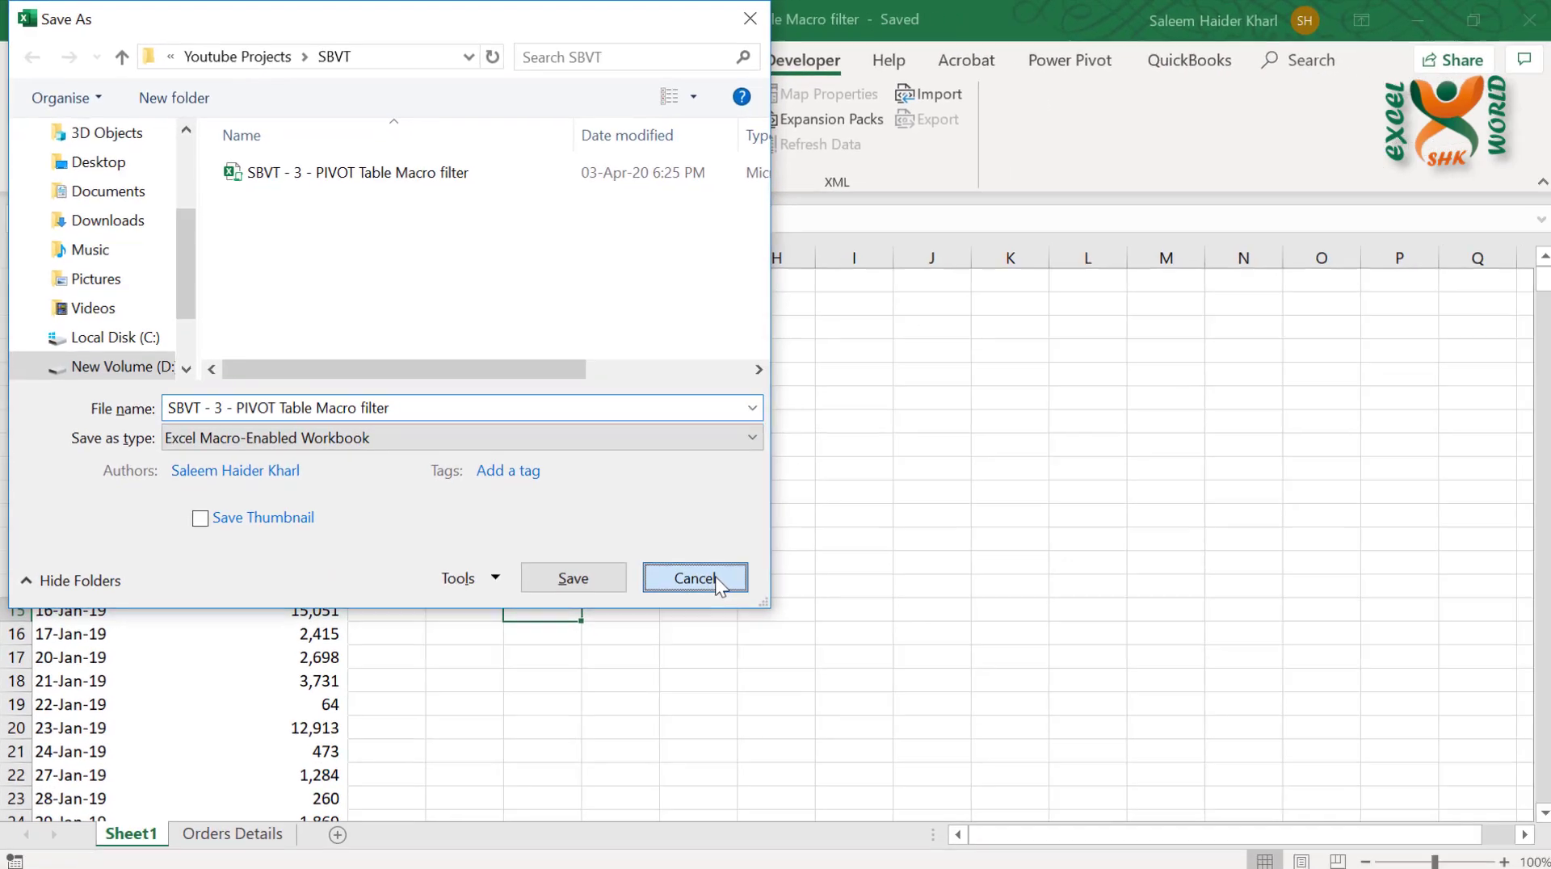
left_click(1062, 866)
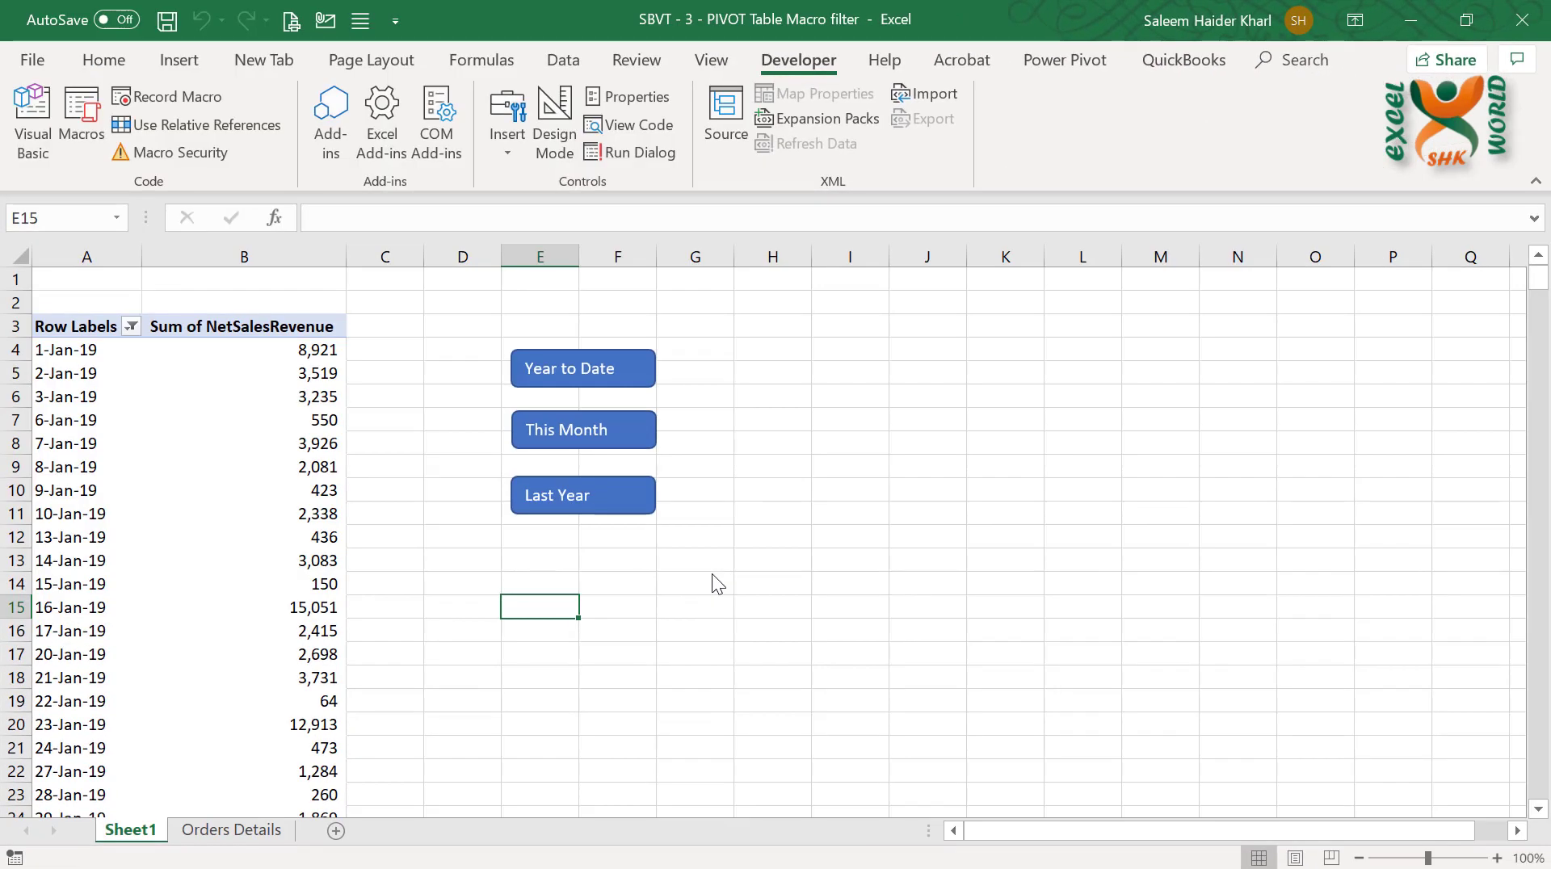